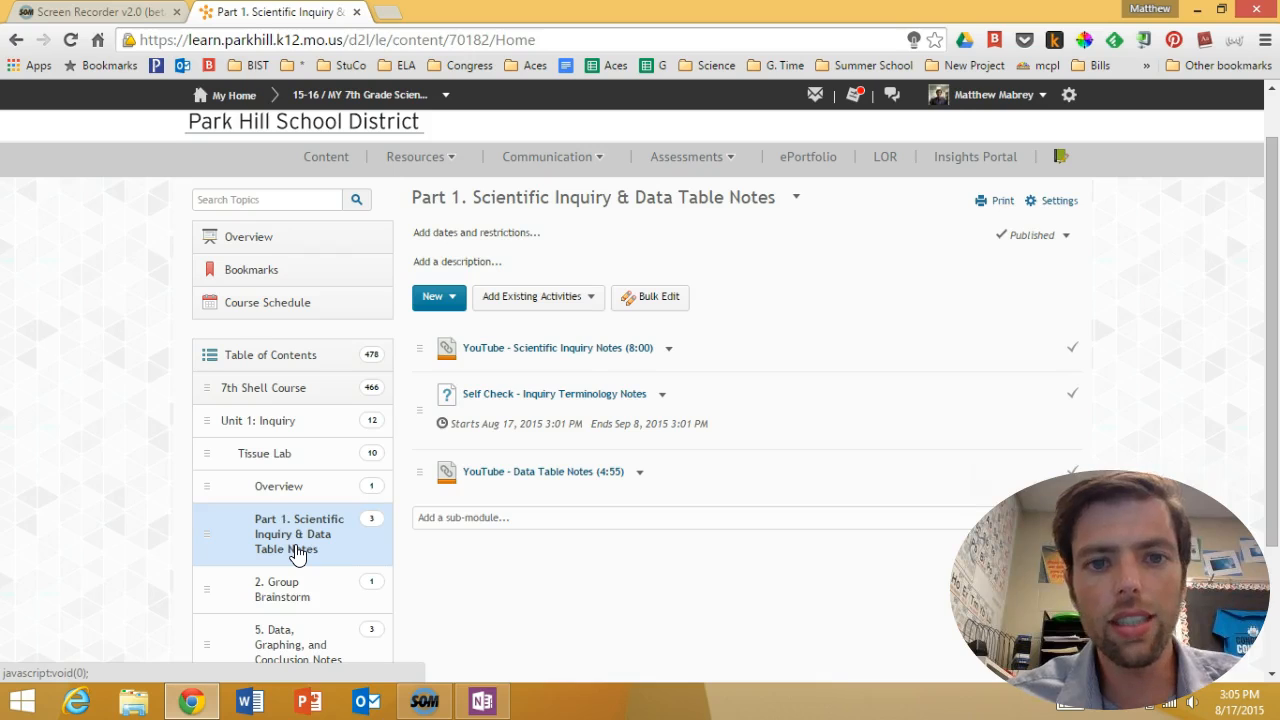
- Open the "YouTube - Scientific Inquiry Notes (8:00)" topic and bring its embedded video and activity details into view
{"action": "left_click", "coordinate": [562, 352]}
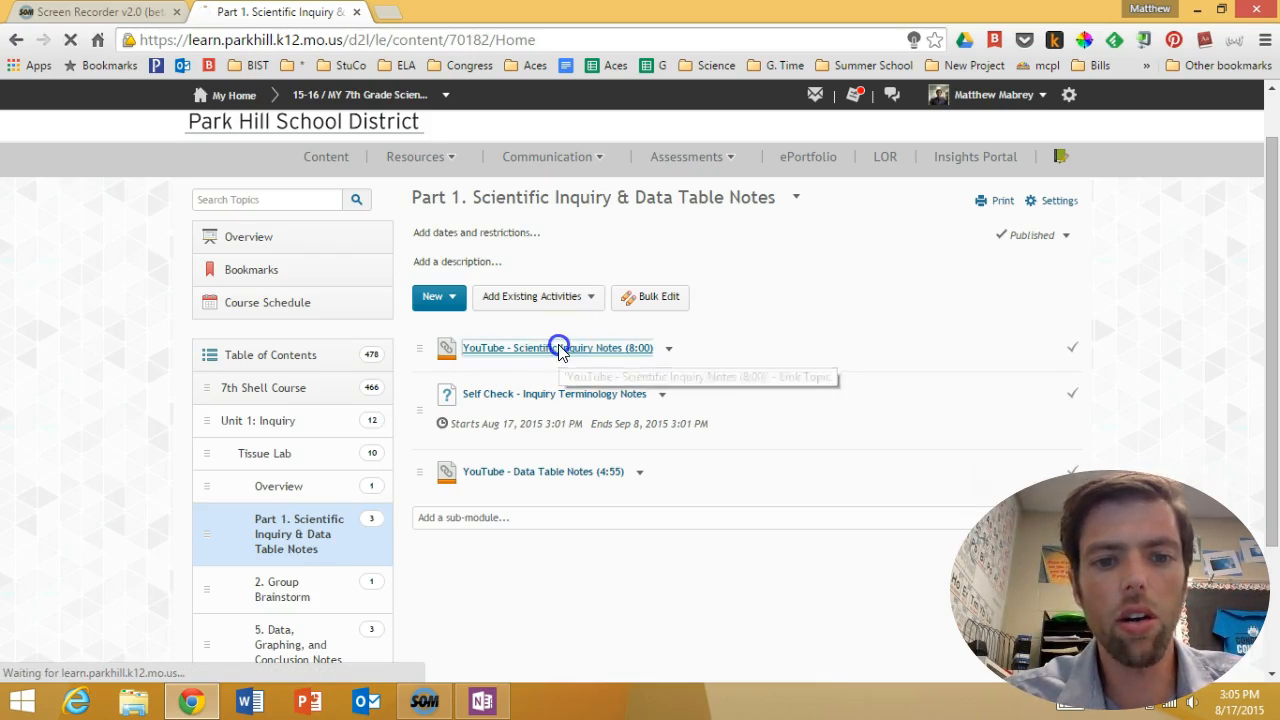
{"action": "left_click", "coordinate": [542, 486]}
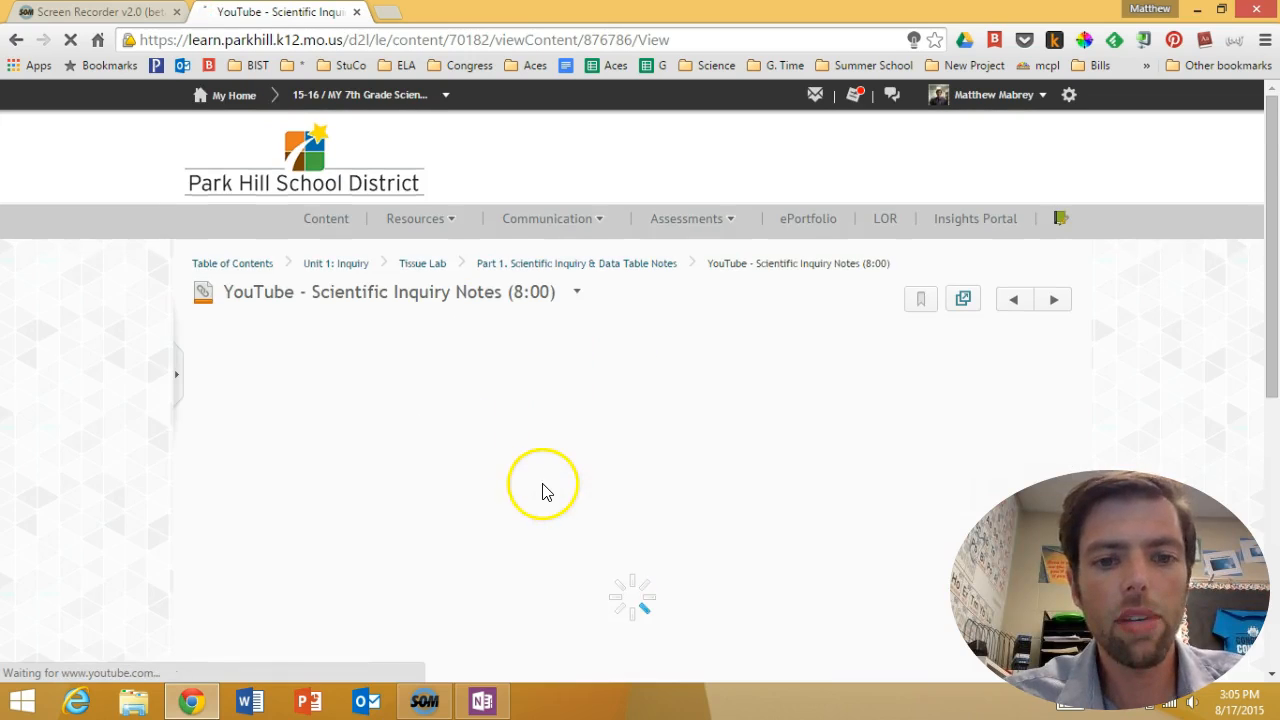
{"action": "scroll", "coordinate": [545, 492], "scroll_direction": "down", "scroll_amount": 5}
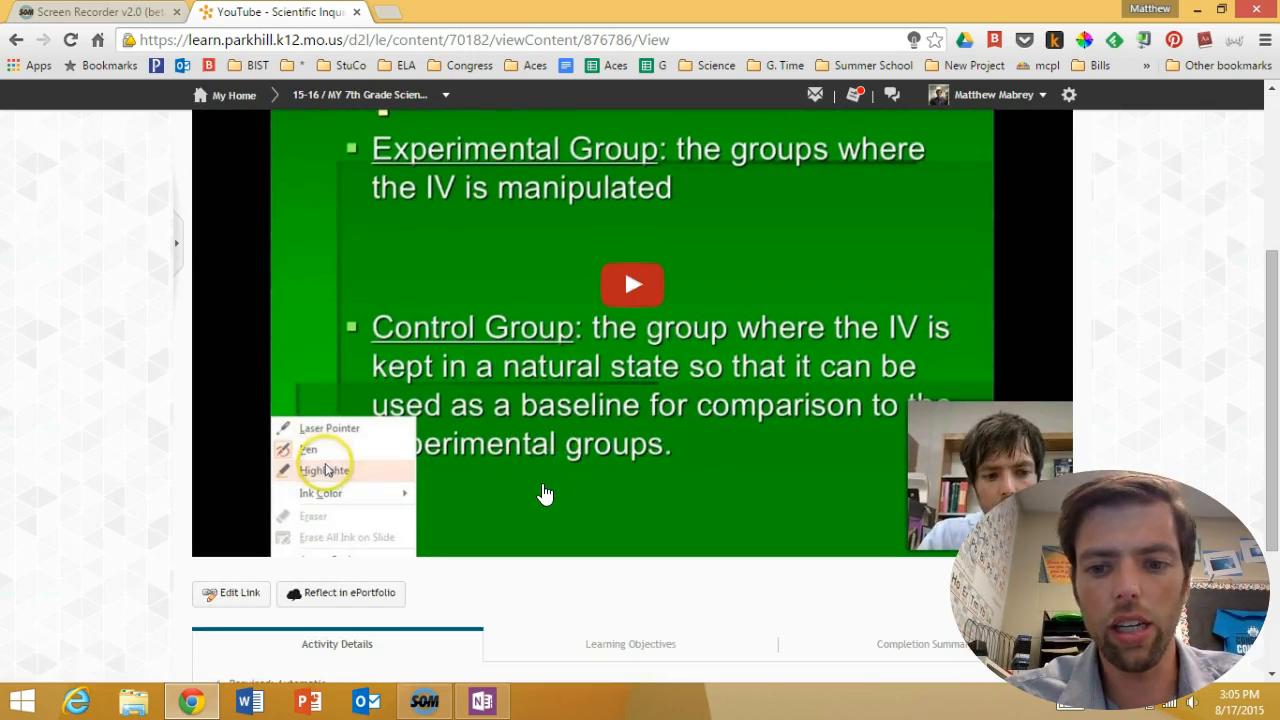
{"action": "scroll", "coordinate": [766, 455], "scroll_direction": "down", "scroll_amount": 4}
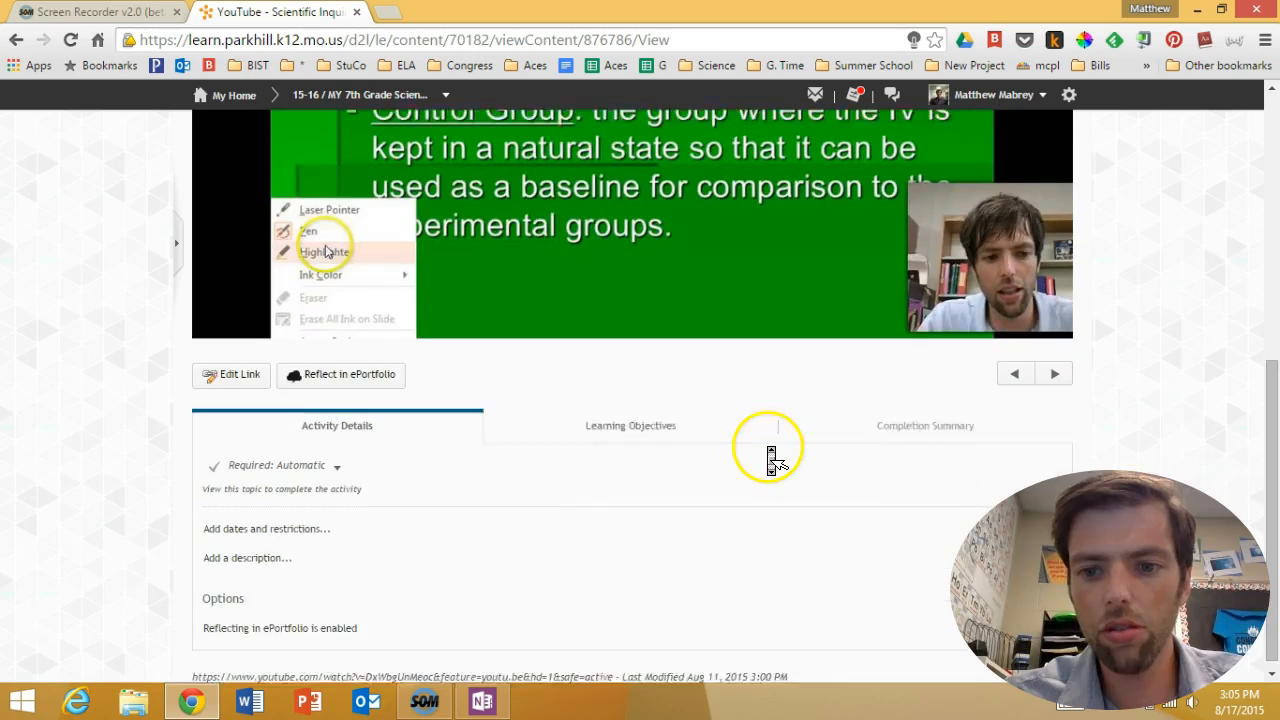
- Start the embedded Scientific Inquiry Notes video, open it on YouTube in a new tab and pause it
{"action": "left_click", "coordinate": [700, 229]}
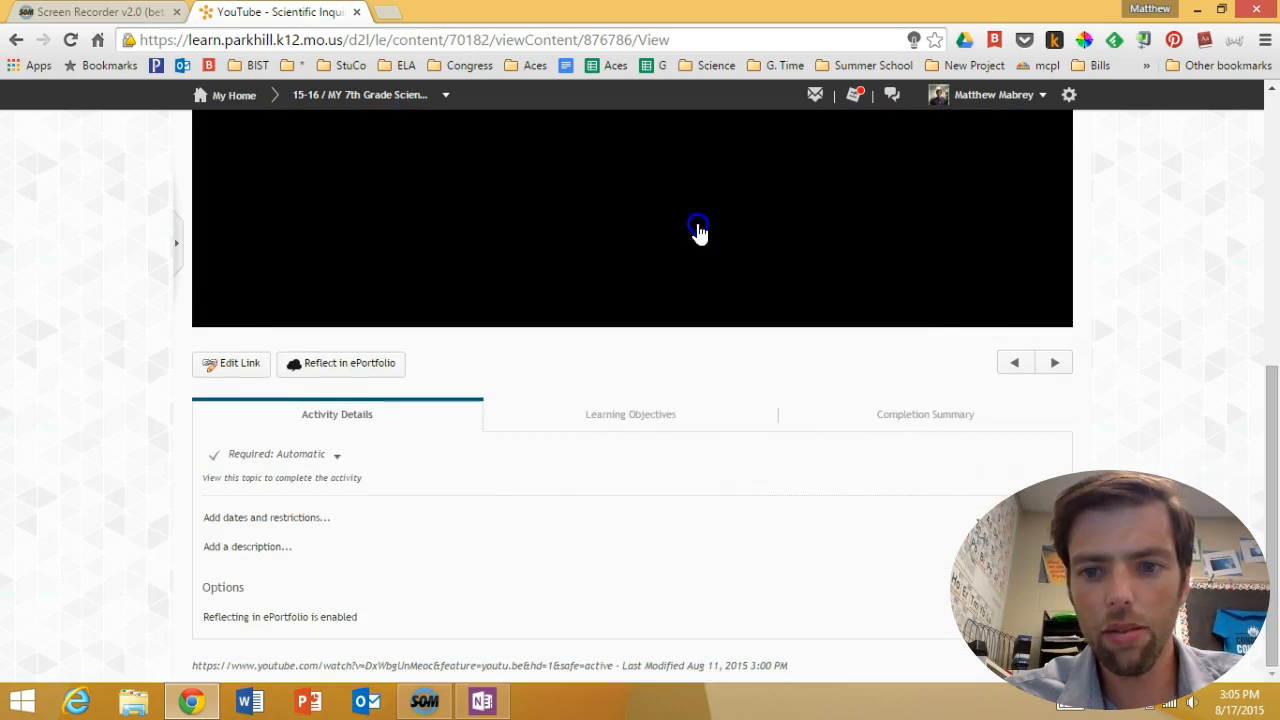
{"action": "left_click", "coordinate": [1036, 310]}
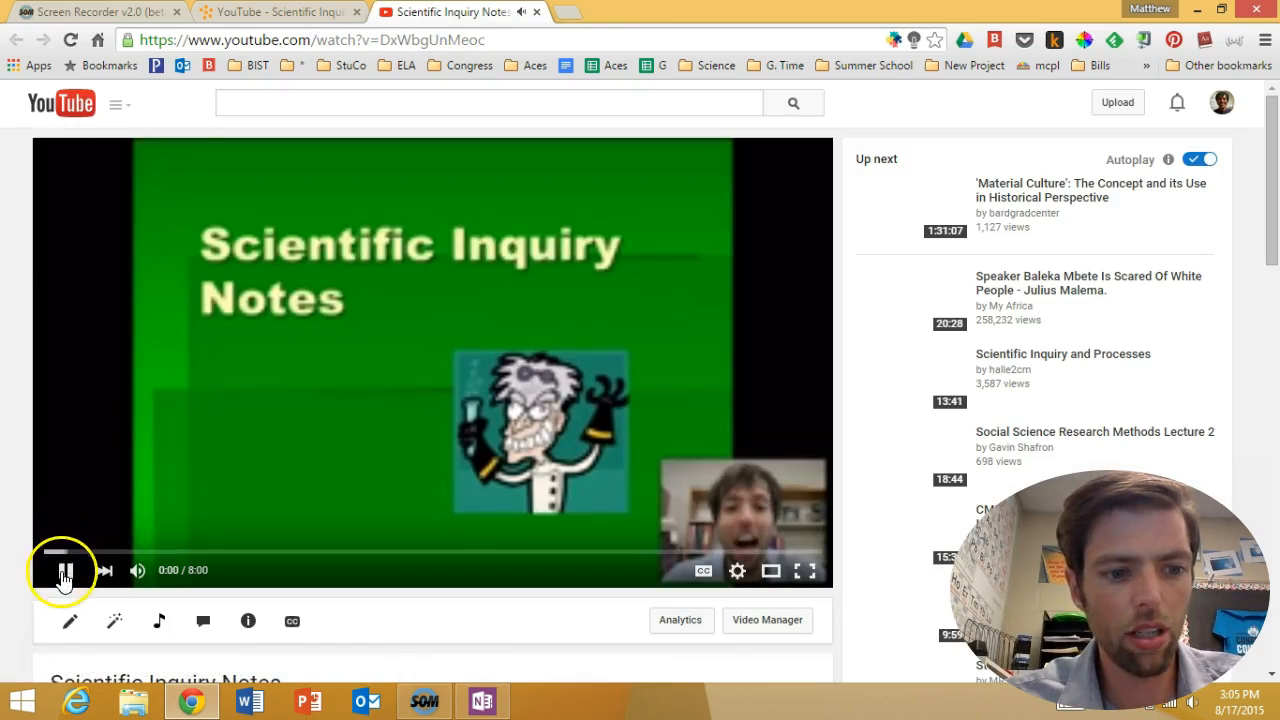
{"action": "left_click", "coordinate": [63, 572]}
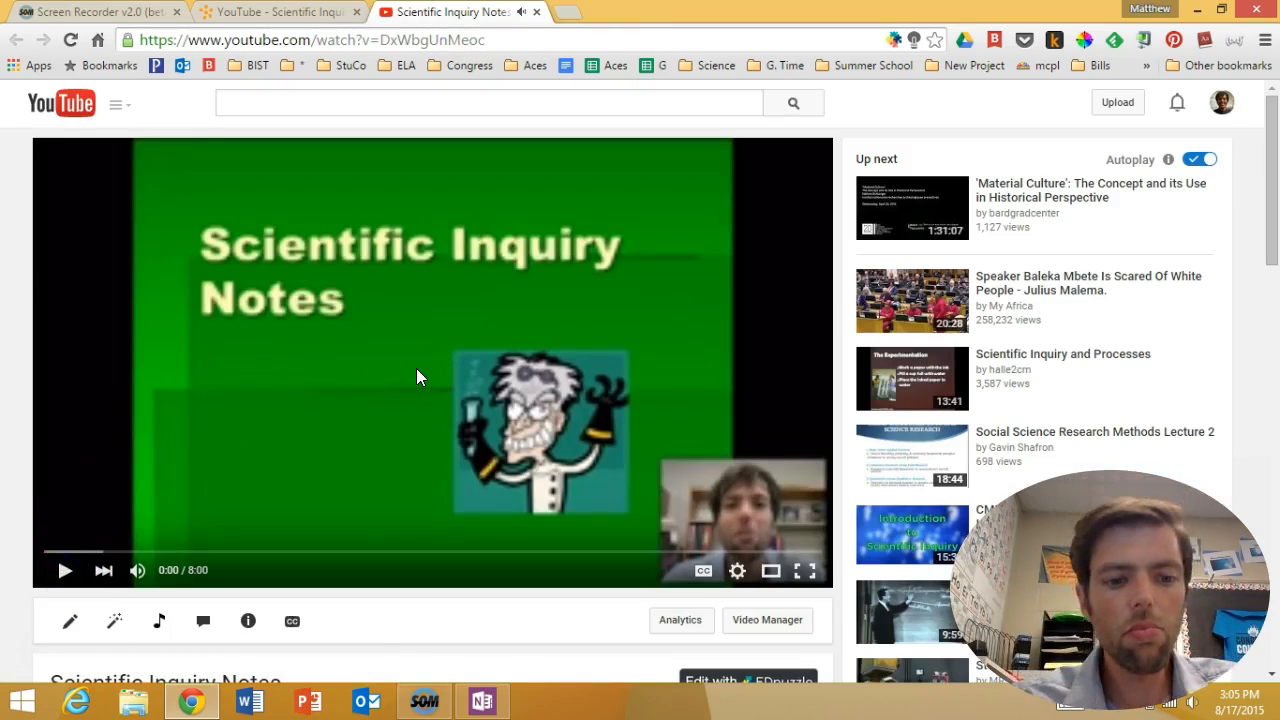
- Search the computer's programs for OneNote and launch the OneNote app
{"action": "left_click", "coordinate": [22, 701]}
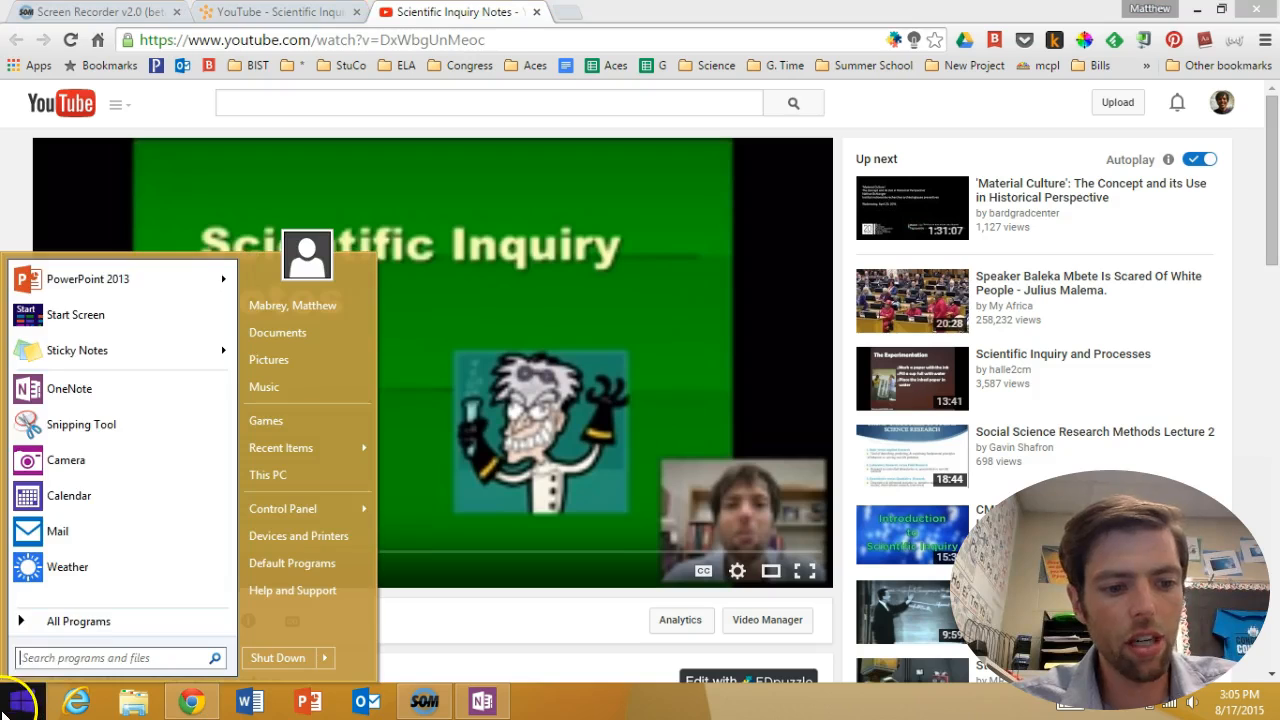
{"action": "type", "text": "One"}
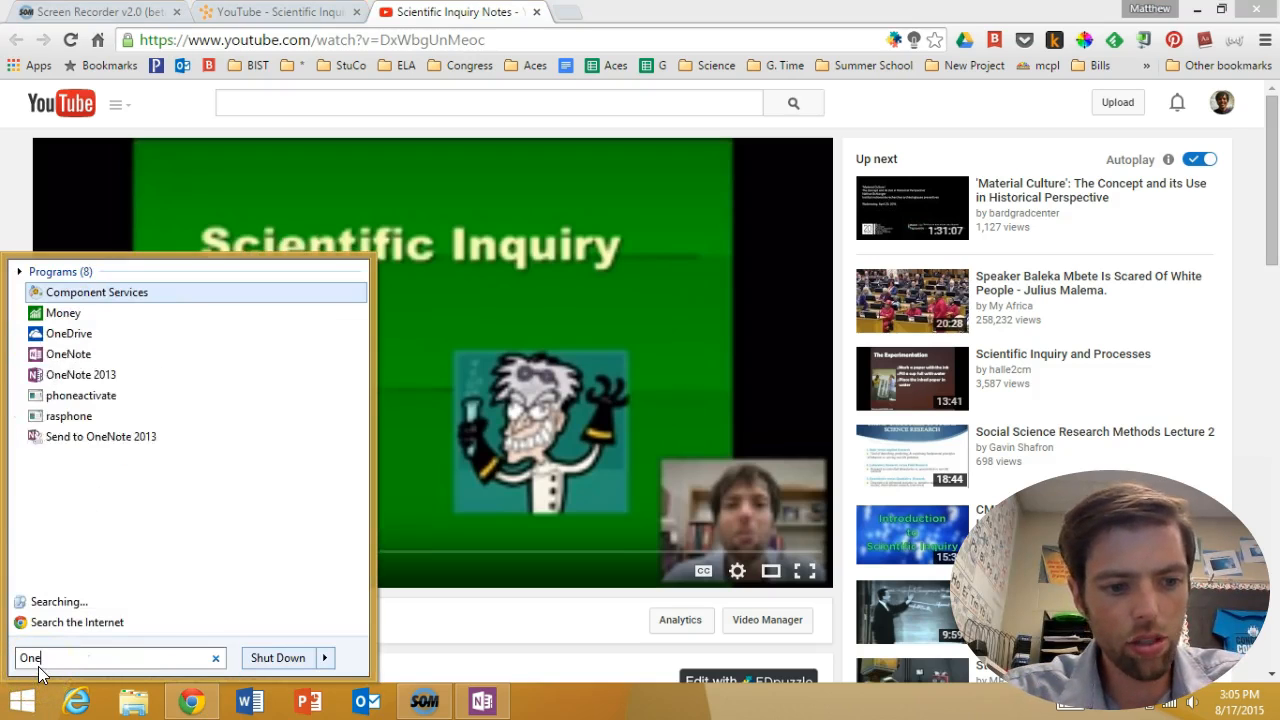
{"action": "type", "text": "Note"}
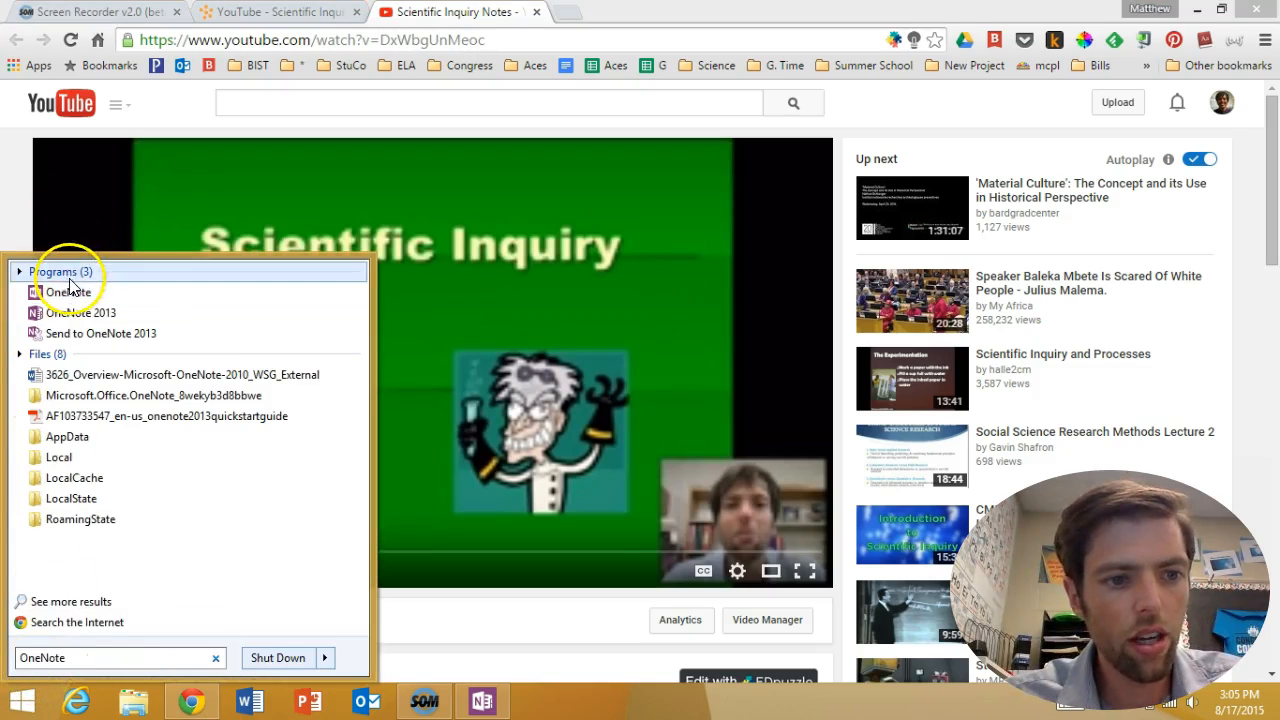
{"action": "left_click", "coordinate": [70, 294]}
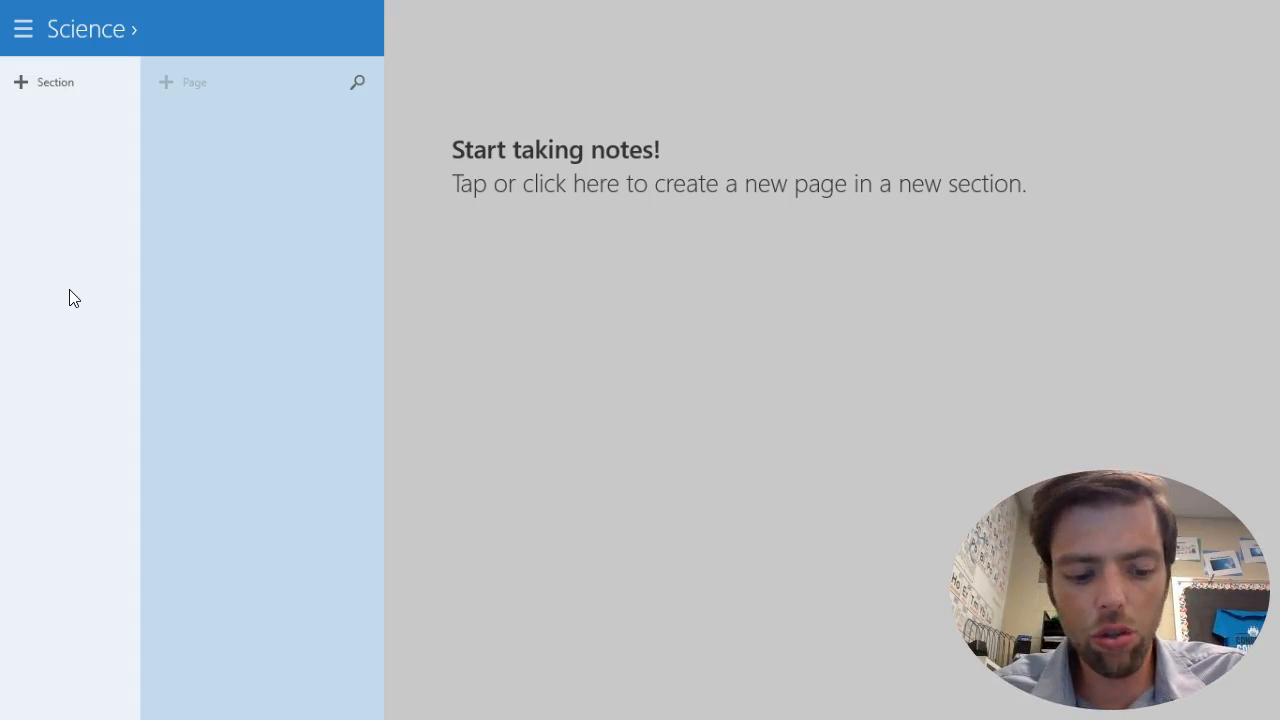
- Snap OneNote to one half of the screen and place Chrome with the YouTube video in the other half
{"action": "key", "text": "super+period"}
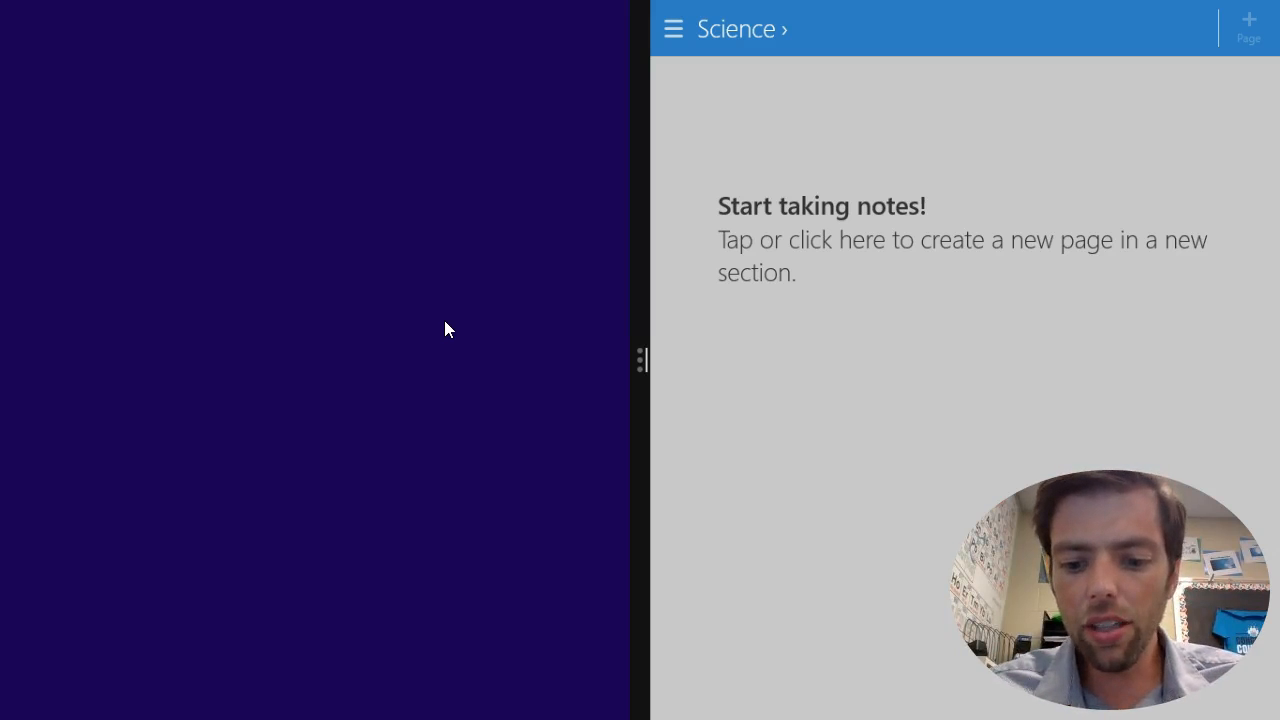
{"action": "key", "text": "alt+Tab"}
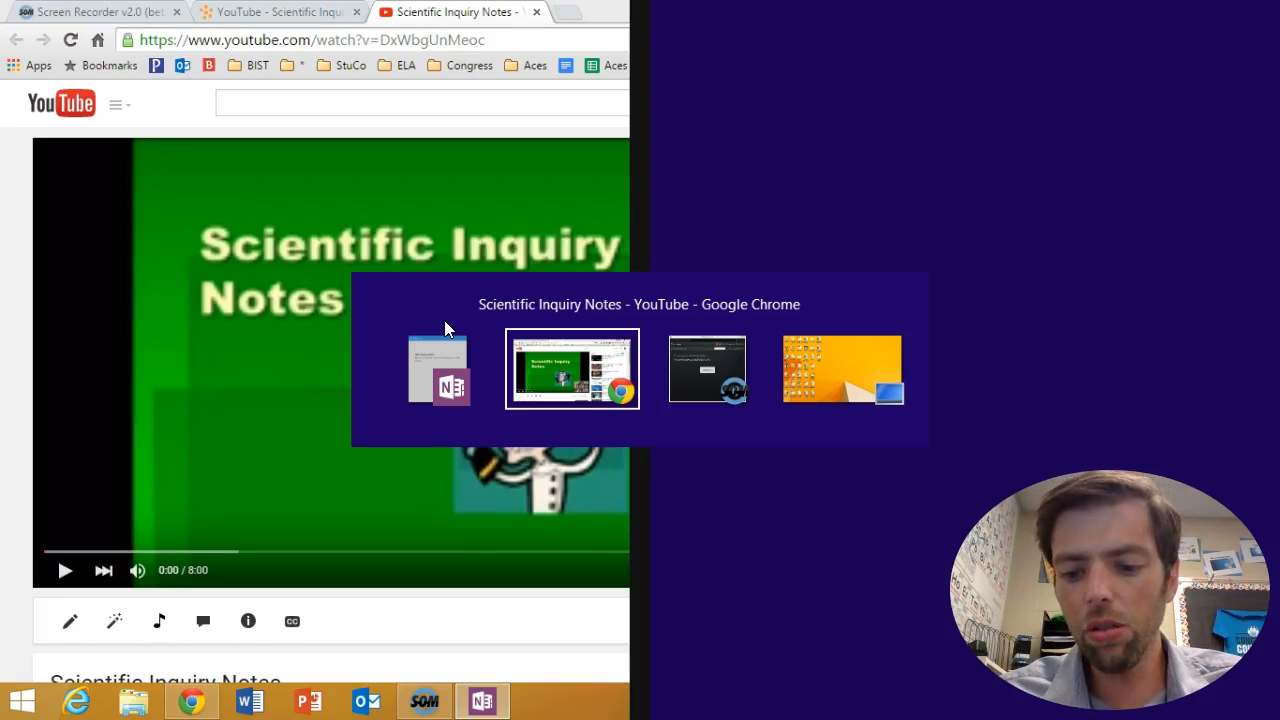
{"action": "key", "text": "alt+shift+Tab"}
{"action": "key", "text": "alt+Tab"}
{"action": "key", "text": "alt+Tab"}
{"action": "key", "text": "alt+Tab"}
{"action": "key", "text": "alt+shift+Tab"}
{"action": "key", "text": "alt+shift+Tab"}
{"action": "key", "text": "alt+shift+Tab"}
{"action": "key", "text": "alt+Tab"}
{"action": "key", "text": "alt+Tab"}
{"action": "key", "text": "alt+Tab"}
{"action": "key", "text": "alt+shift+Tab"}
{"action": "key", "text": "alt+shift+Tab"}
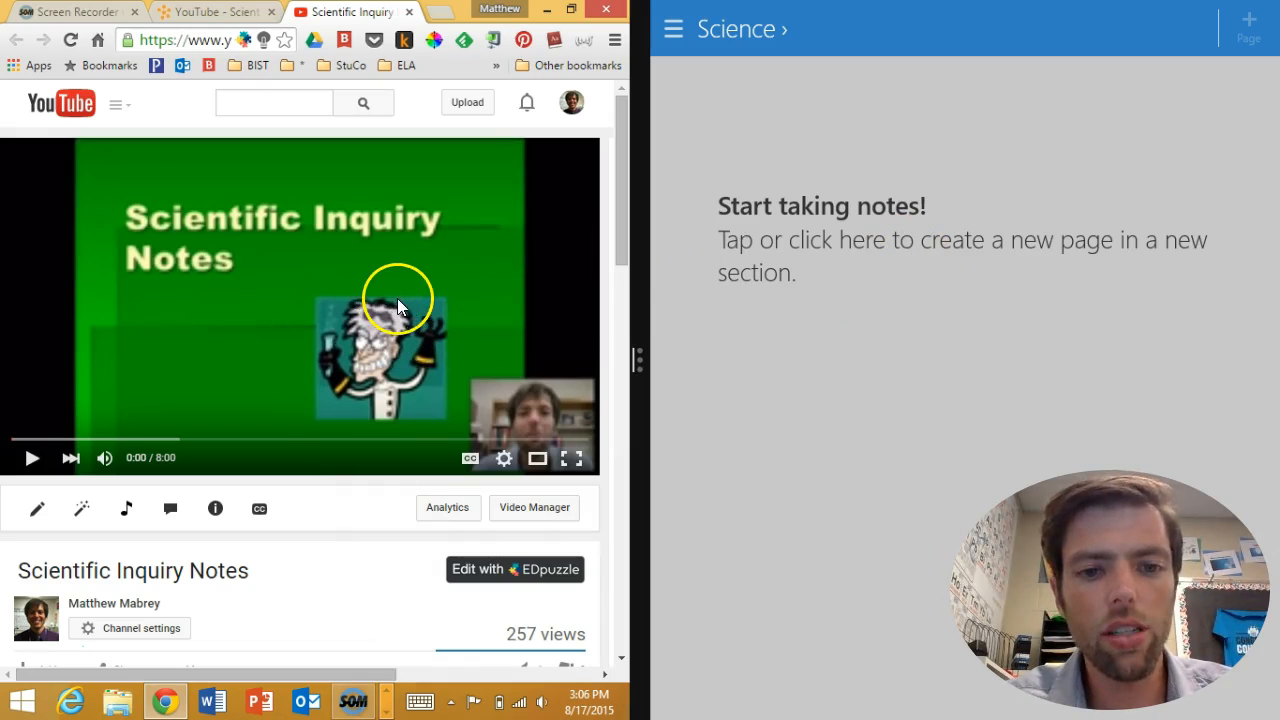
{"action": "left_click_drag", "start_coordinate": [637, 358], "coordinate": [660, 387]}
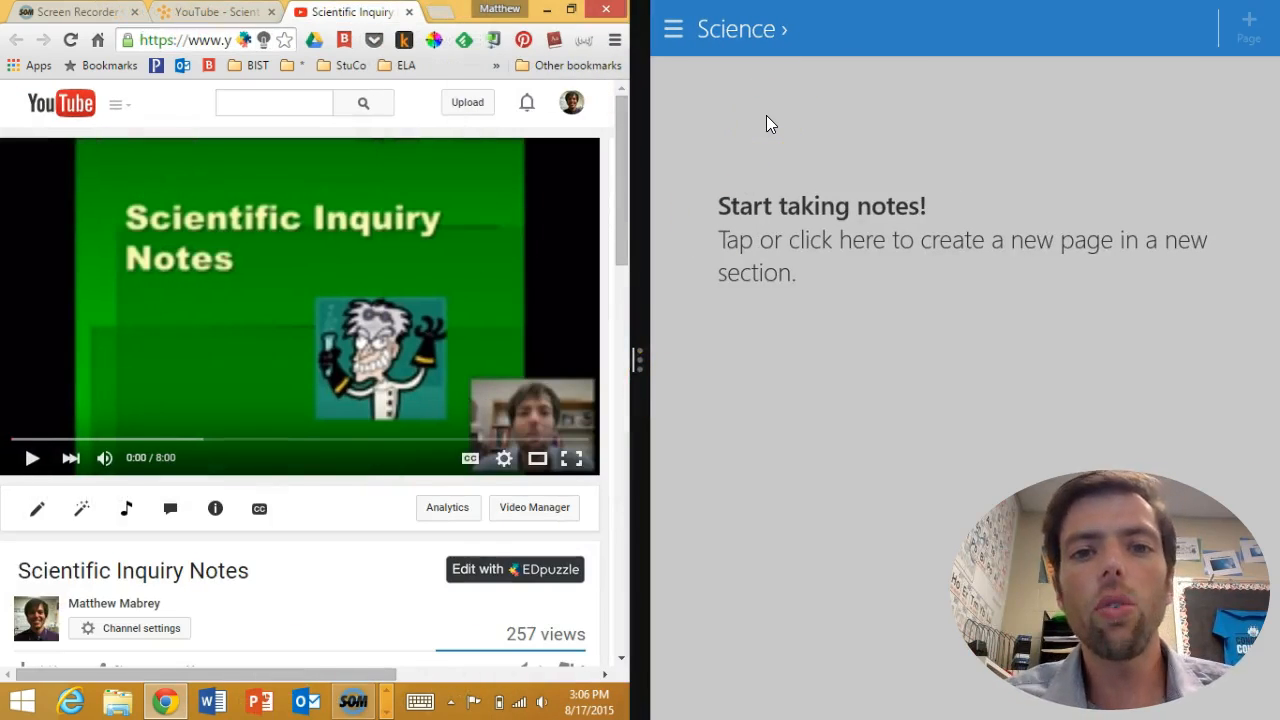
- Show the OneNote notebook list, try adding a new notebook, and select the existing Science notebook instead
{"action": "left_click", "coordinate": [673, 30]}
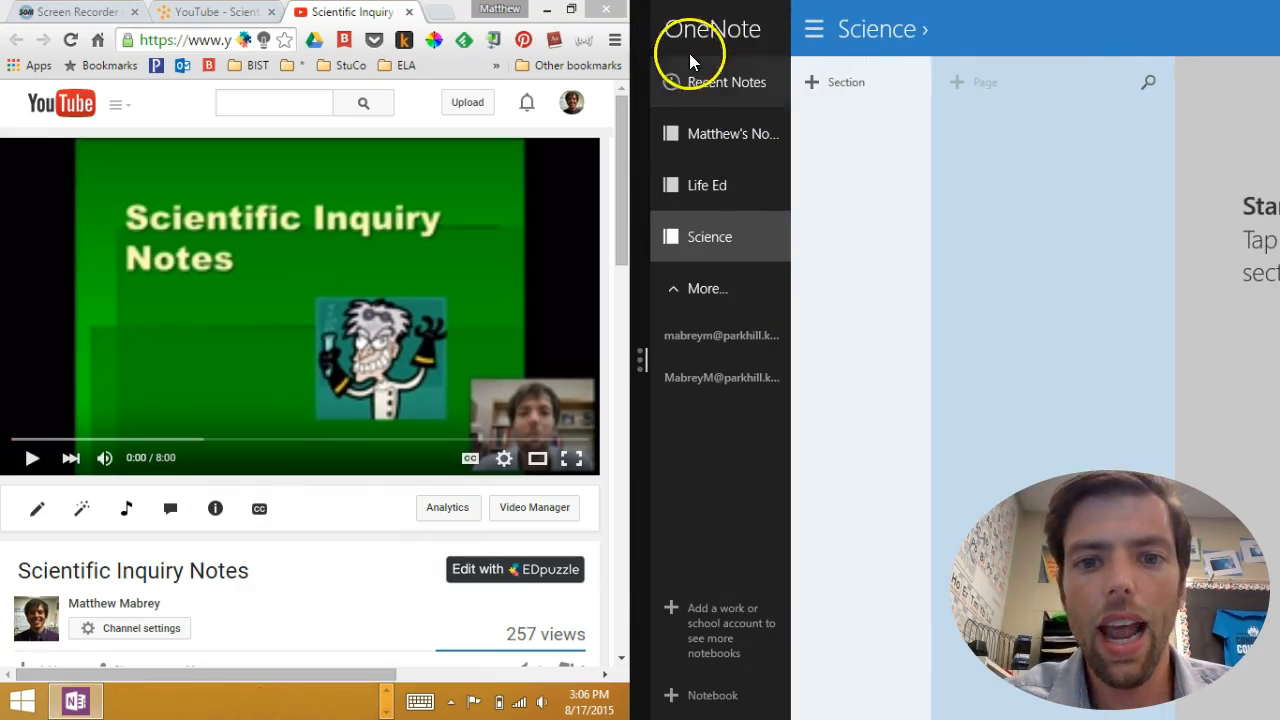
{"action": "left_click", "coordinate": [670, 697]}
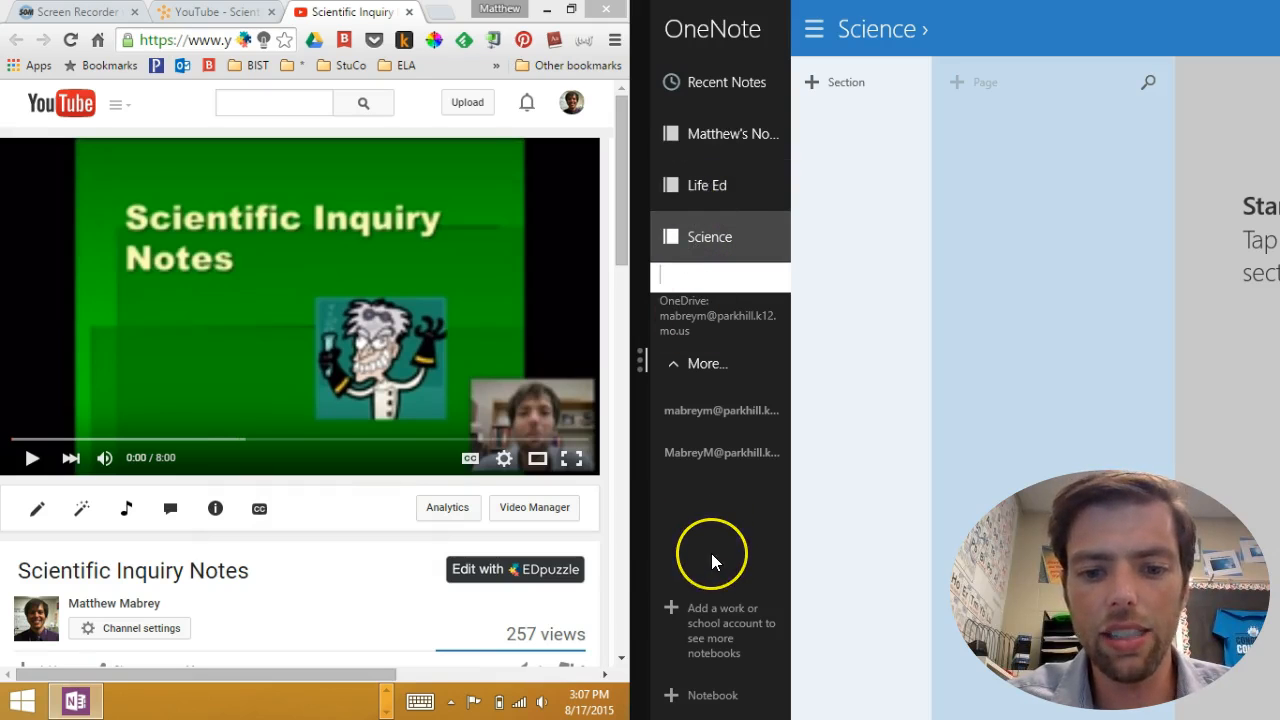
{"action": "left_click", "coordinate": [749, 320]}
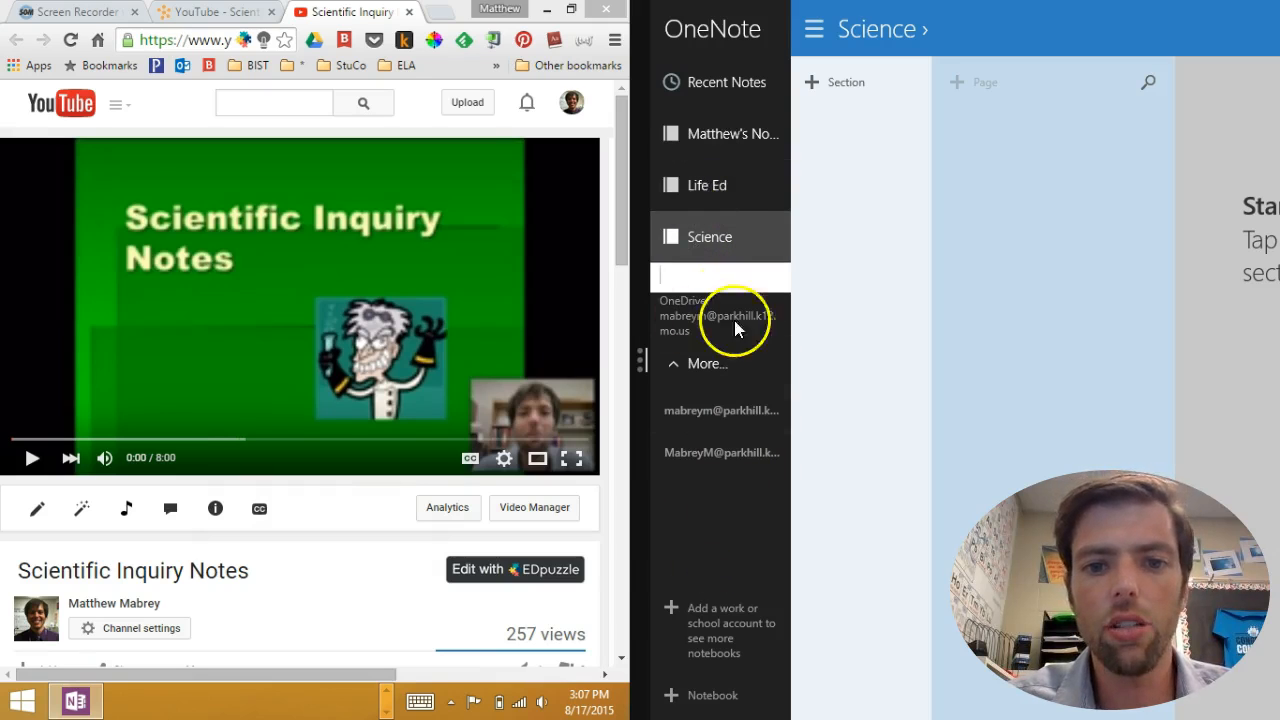
{"action": "right_click", "coordinate": [701, 240]}
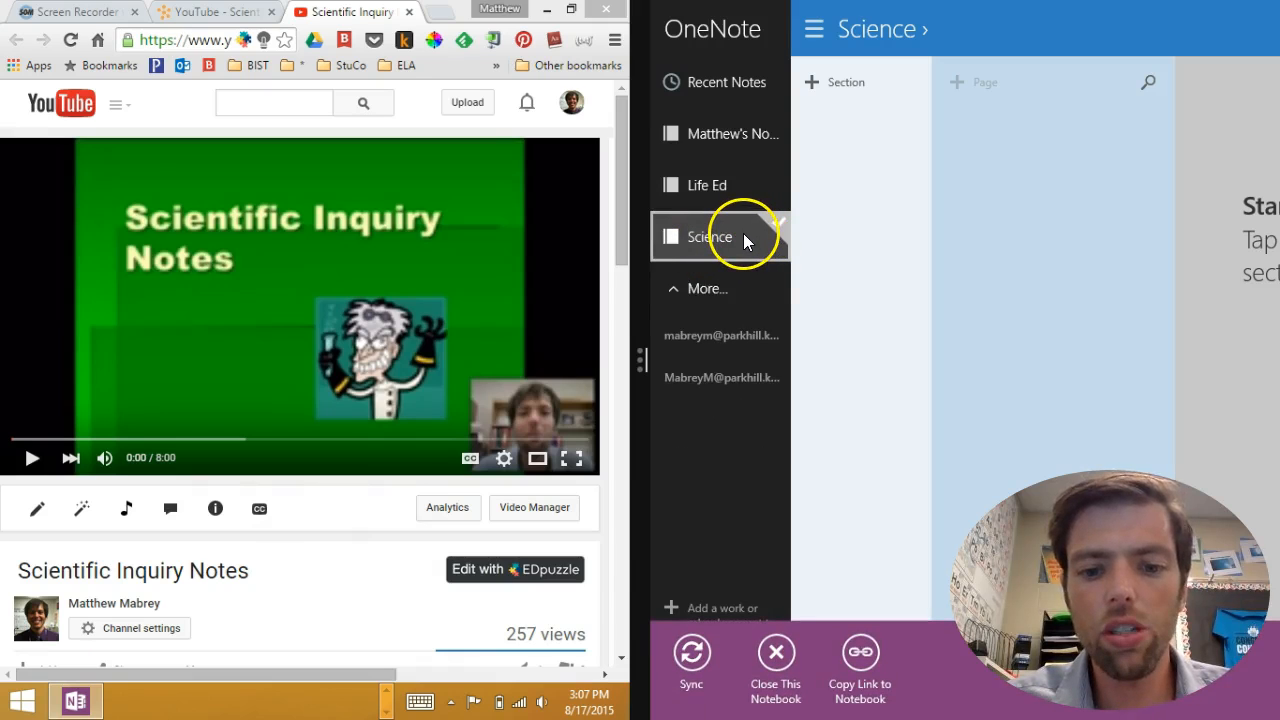
- Add a new section named "Unit 1 - Inquiry" to the Science notebook and select it
{"action": "left_click", "coordinate": [812, 86]}
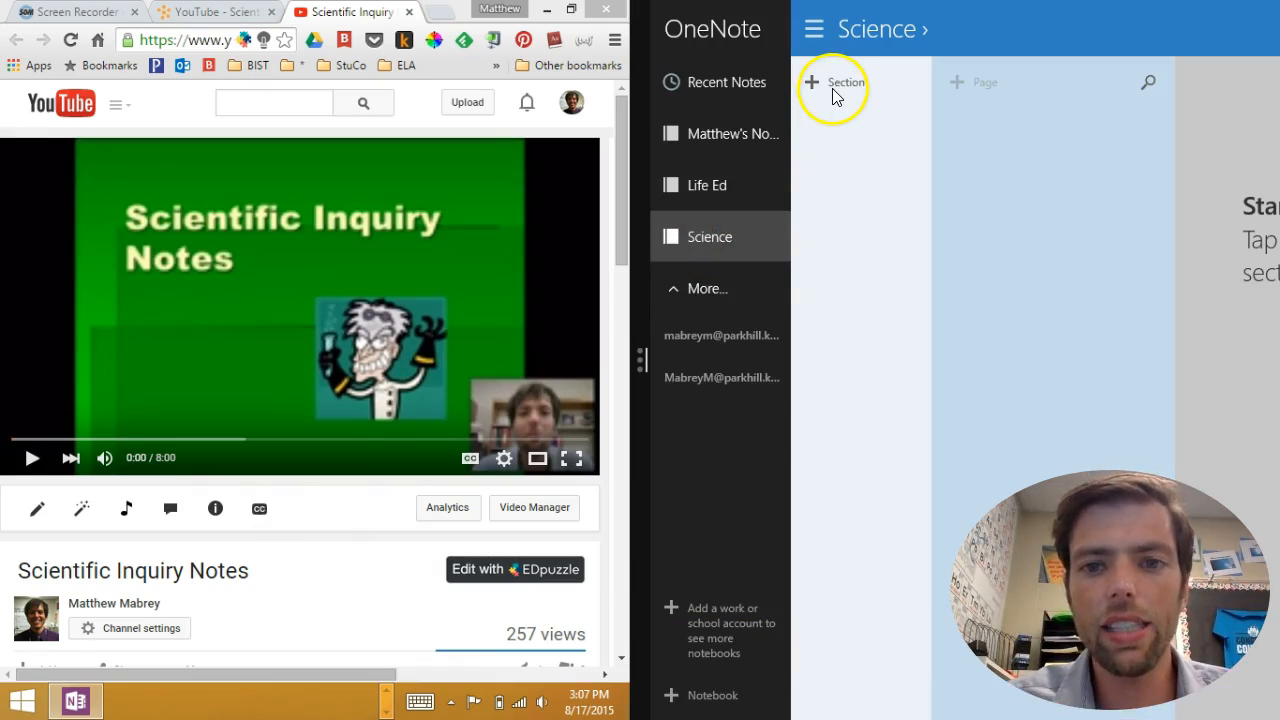
{"action": "left_click", "coordinate": [812, 86]}
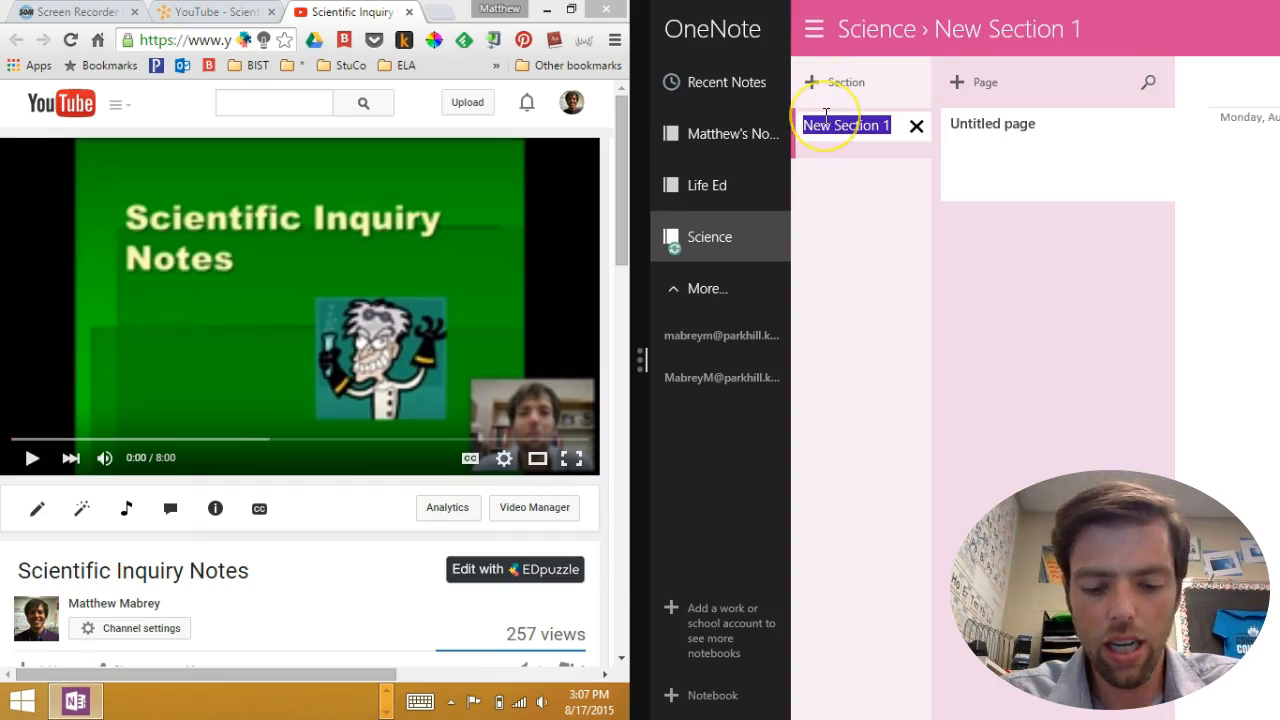
{"action": "type", "text": "Unit 1 - Inqui"}
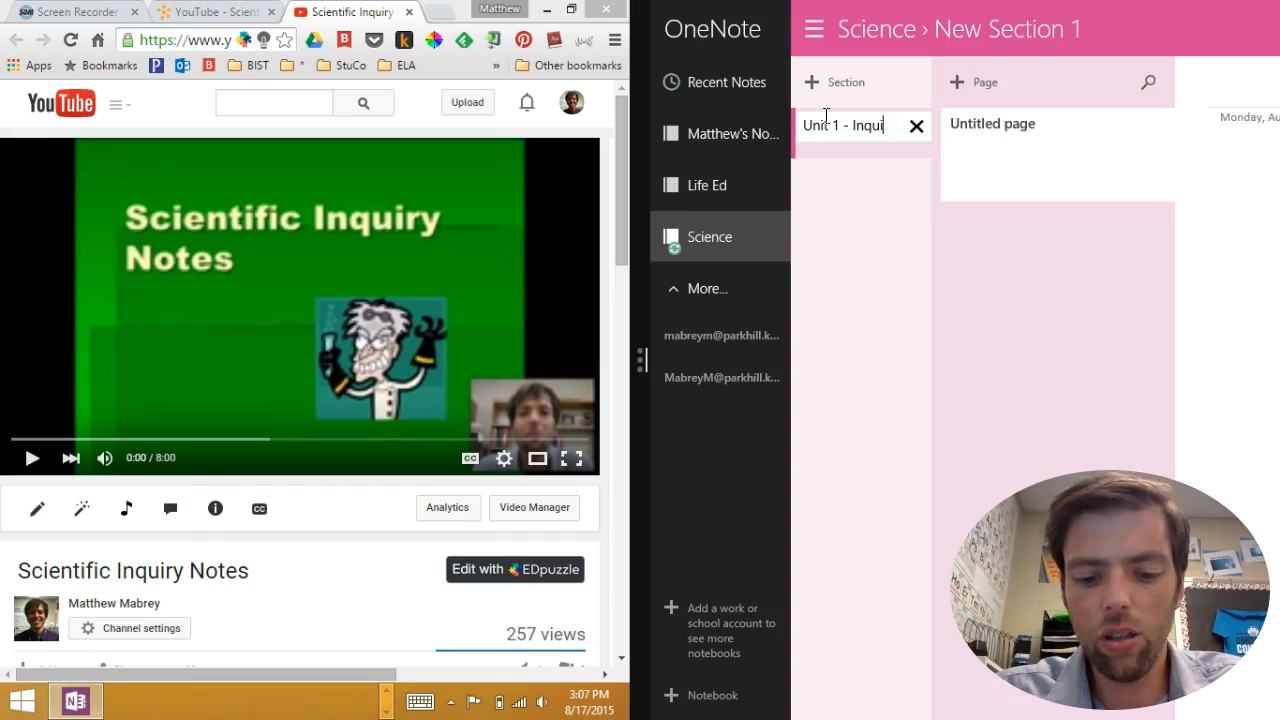
{"action": "type", "text": "ry"}
{"action": "left_click", "coordinate": [943, 142]}
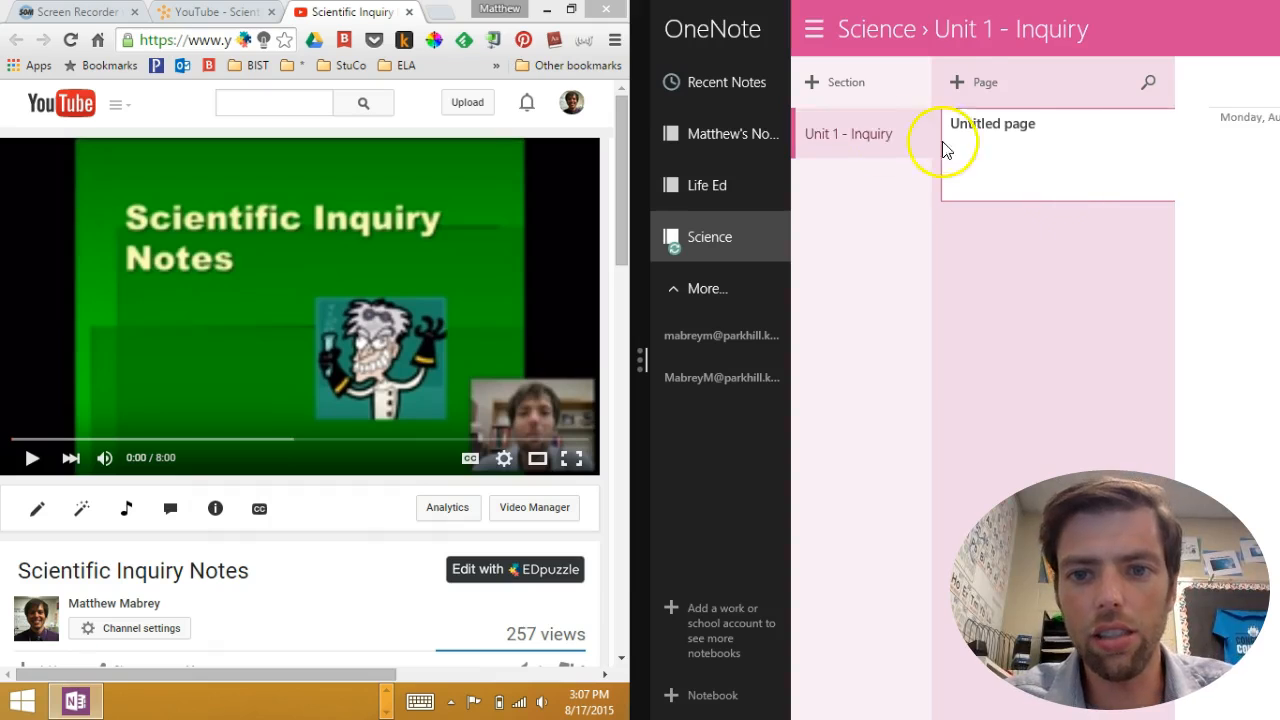
{"action": "left_click", "coordinate": [813, 139]}
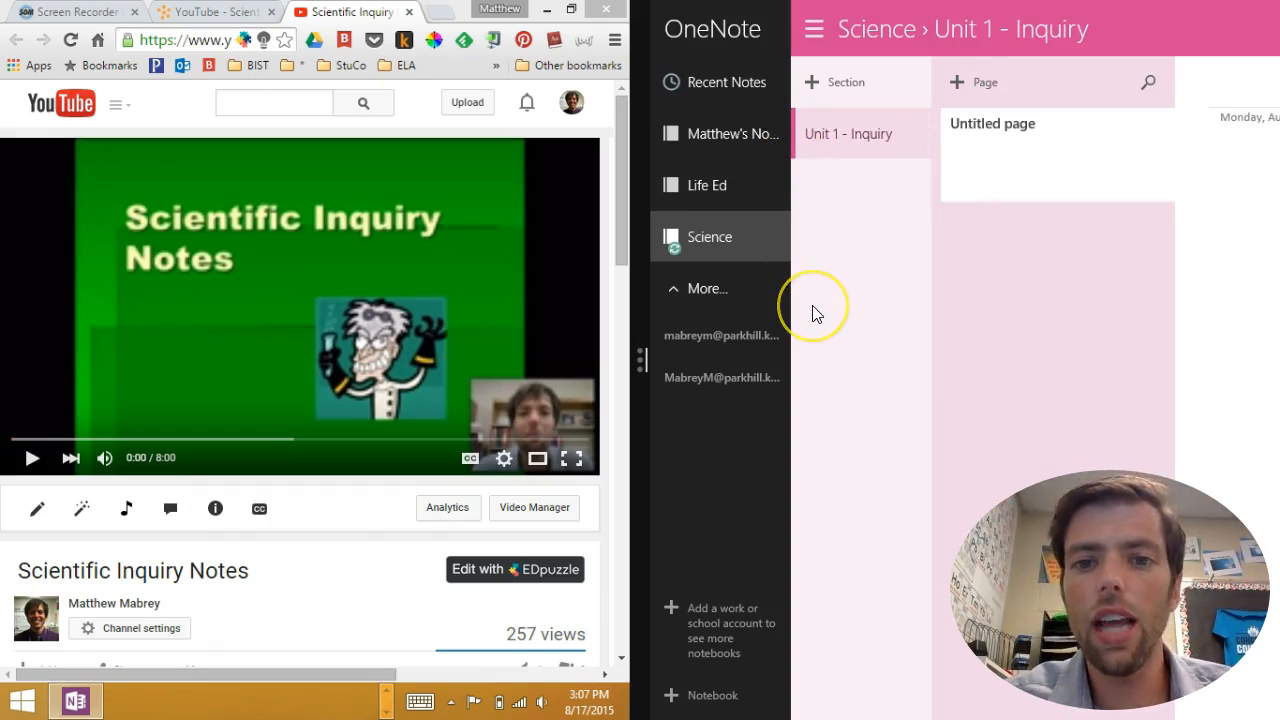
- Switch to the course site in Chrome and return to the "Part 1. Scientific Inquiry & Data Table Notes" module
{"action": "right_click", "coordinate": [996, 142]}
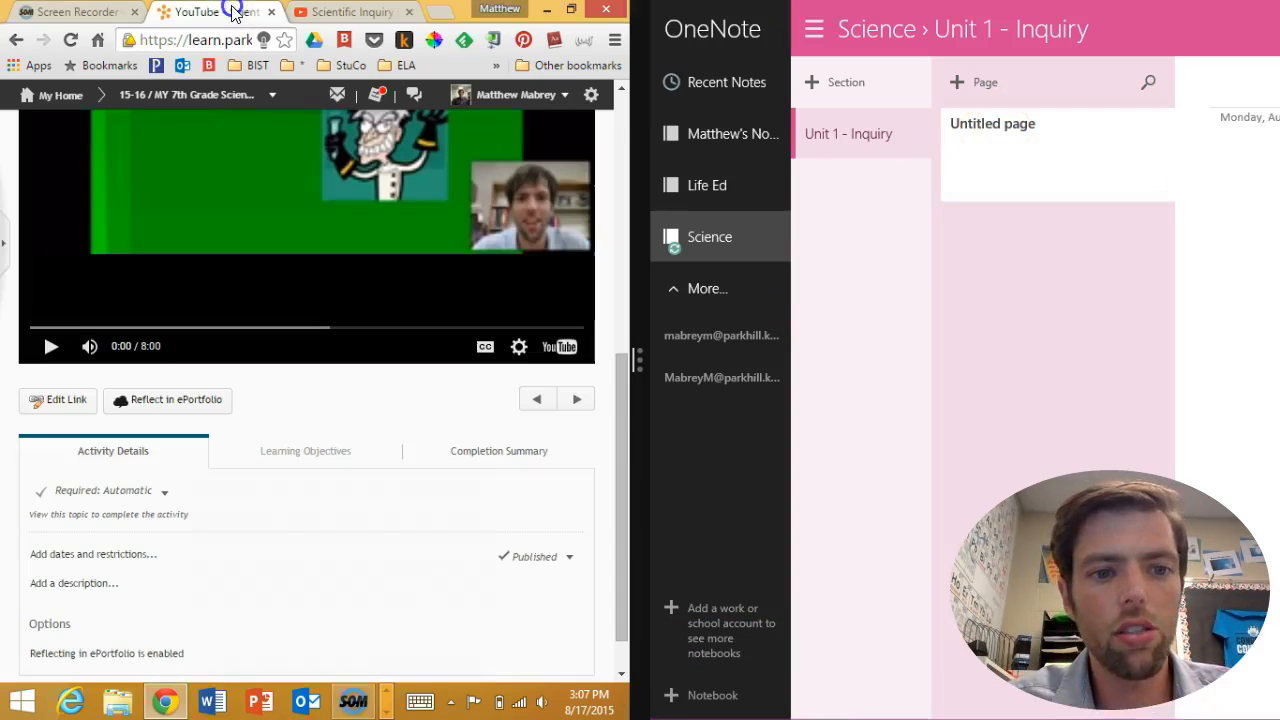
{"action": "left_click", "coordinate": [220, 12]}
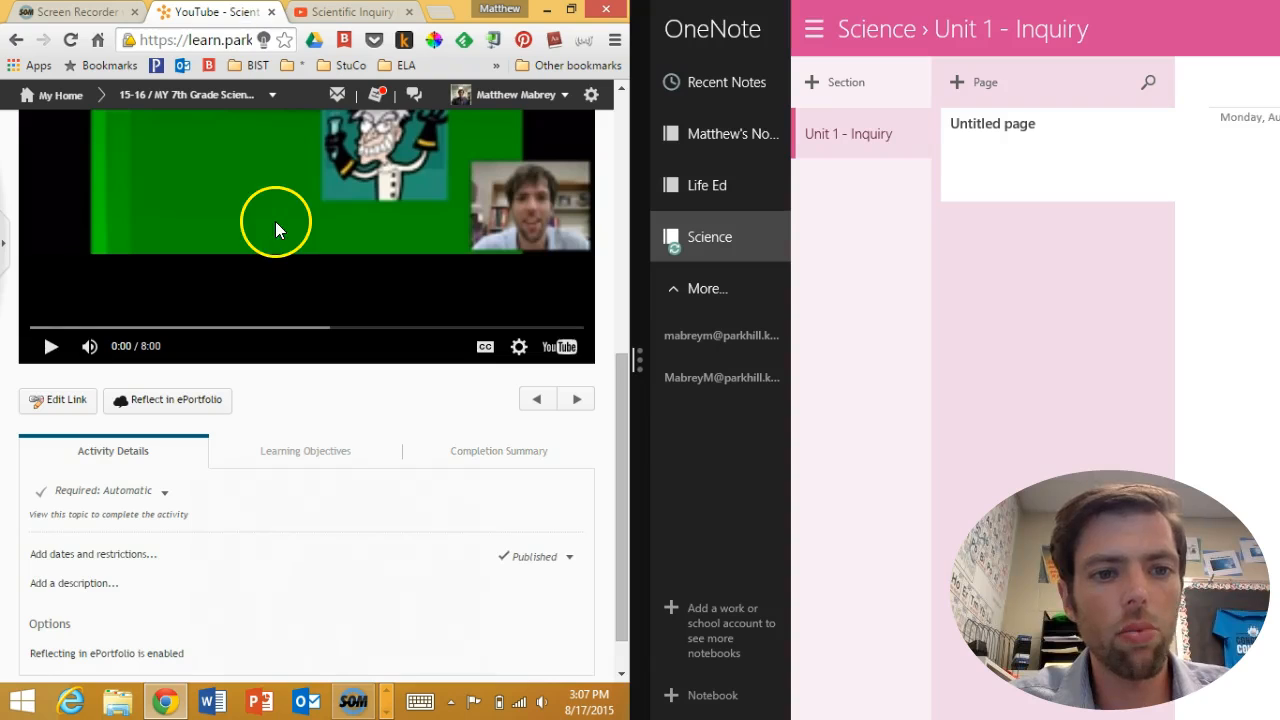
{"action": "scroll", "coordinate": [277, 226], "scroll_direction": "up", "scroll_amount": 5}
{"action": "left_click", "coordinate": [380, 286]}
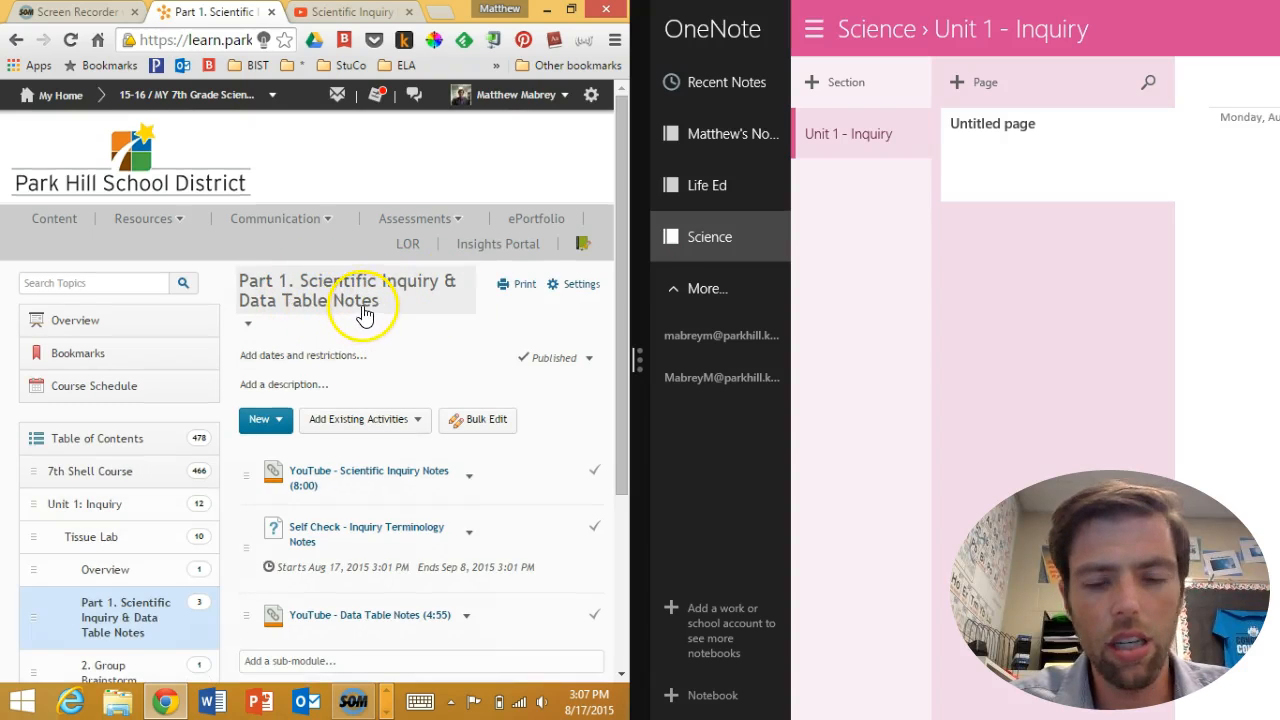
- Rename the untitled OneNote page as "Scientific Inquiry Notes" and start a note below the title with "LG:"
{"action": "right_click", "coordinate": [990, 143]}
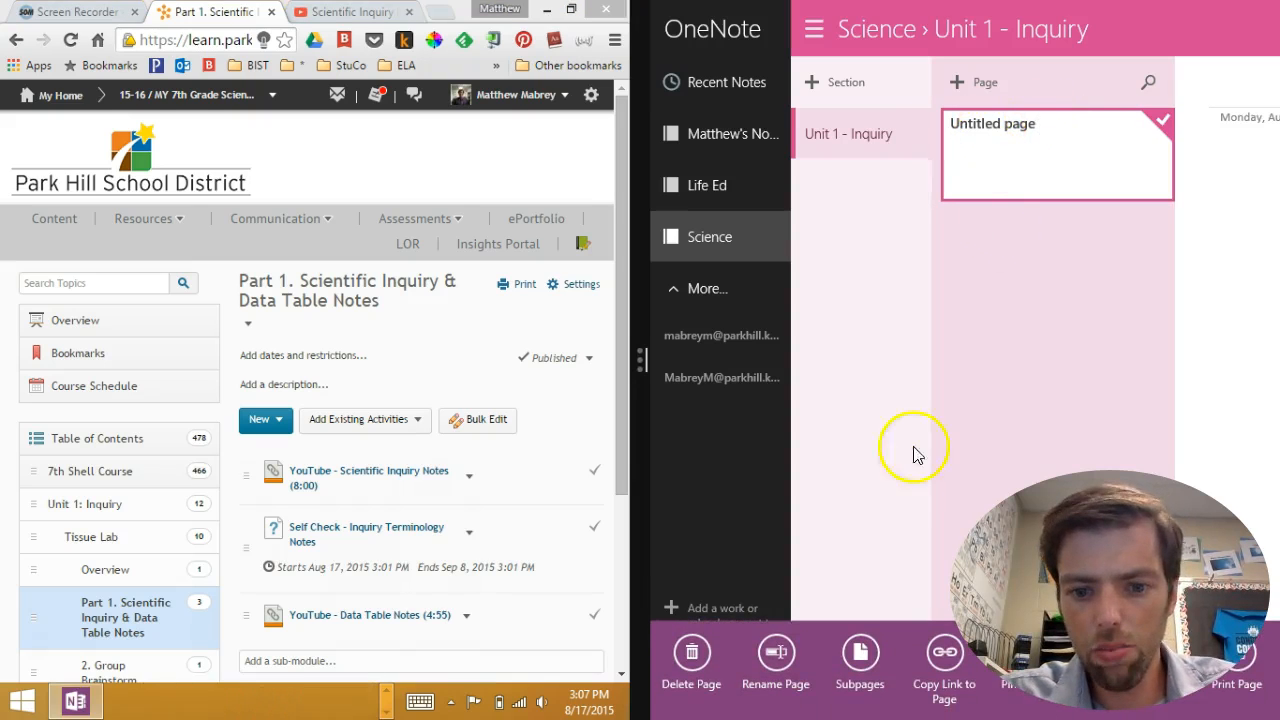
{"action": "left_click", "coordinate": [797, 632]}
{"action": "type", "text": "Sc"}
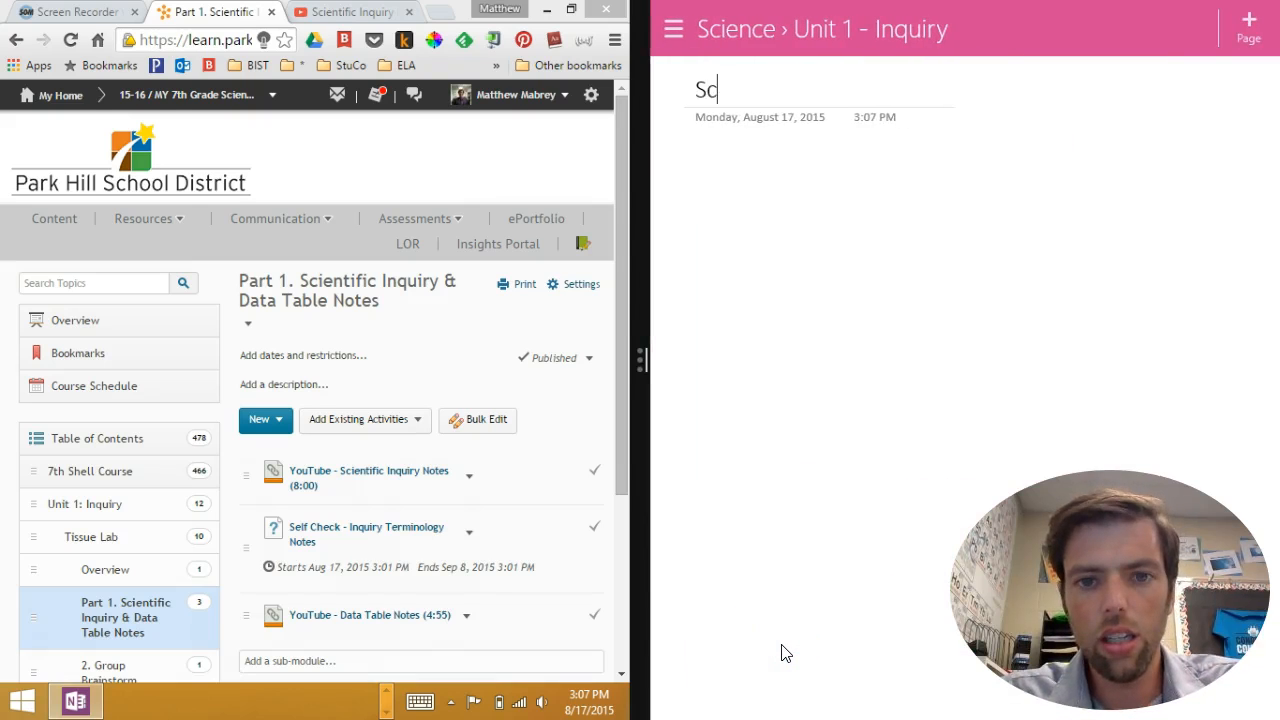
{"action": "type", "text": "ientific Inquiry"}
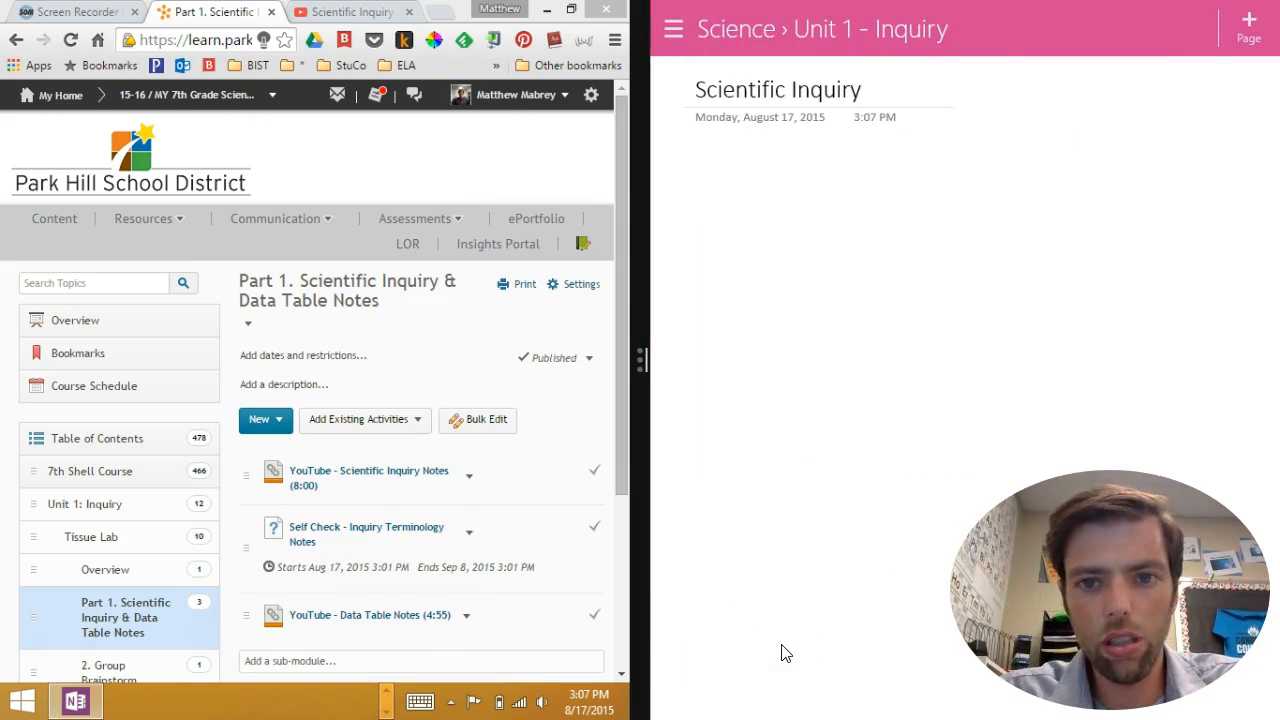
{"action": "type", "text": " & D"}
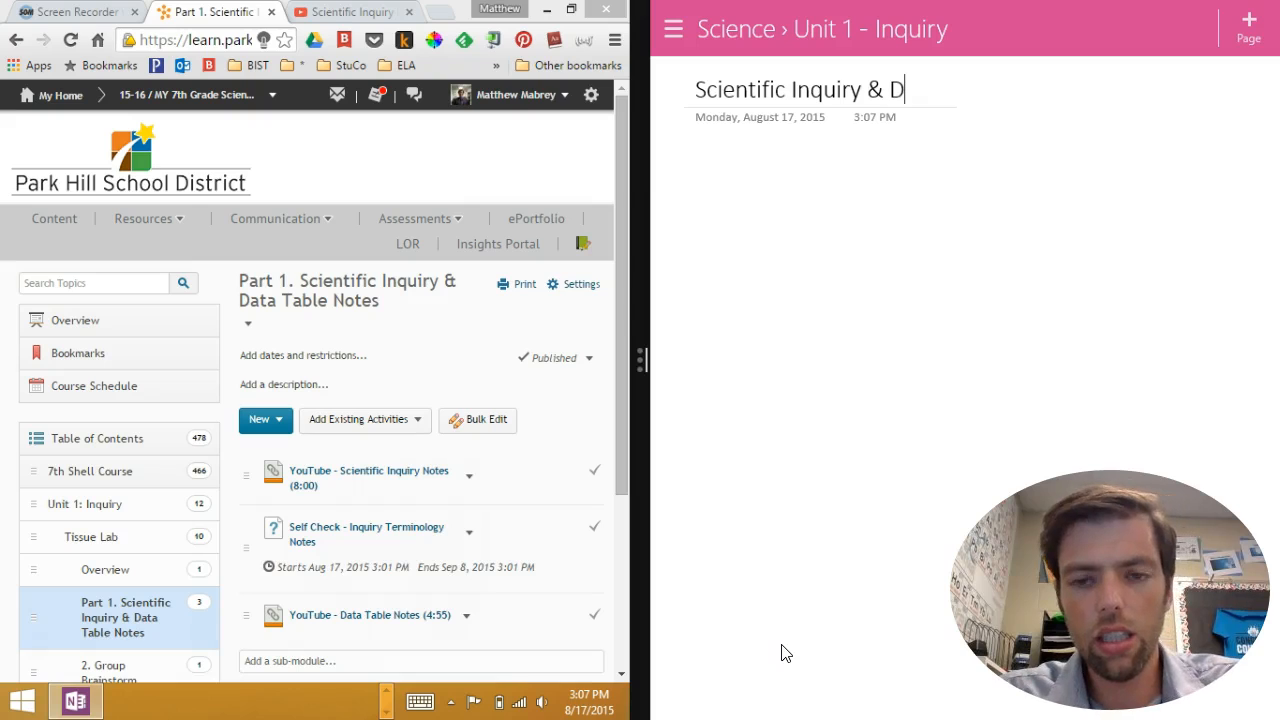
{"action": "type", "text": "ata"}
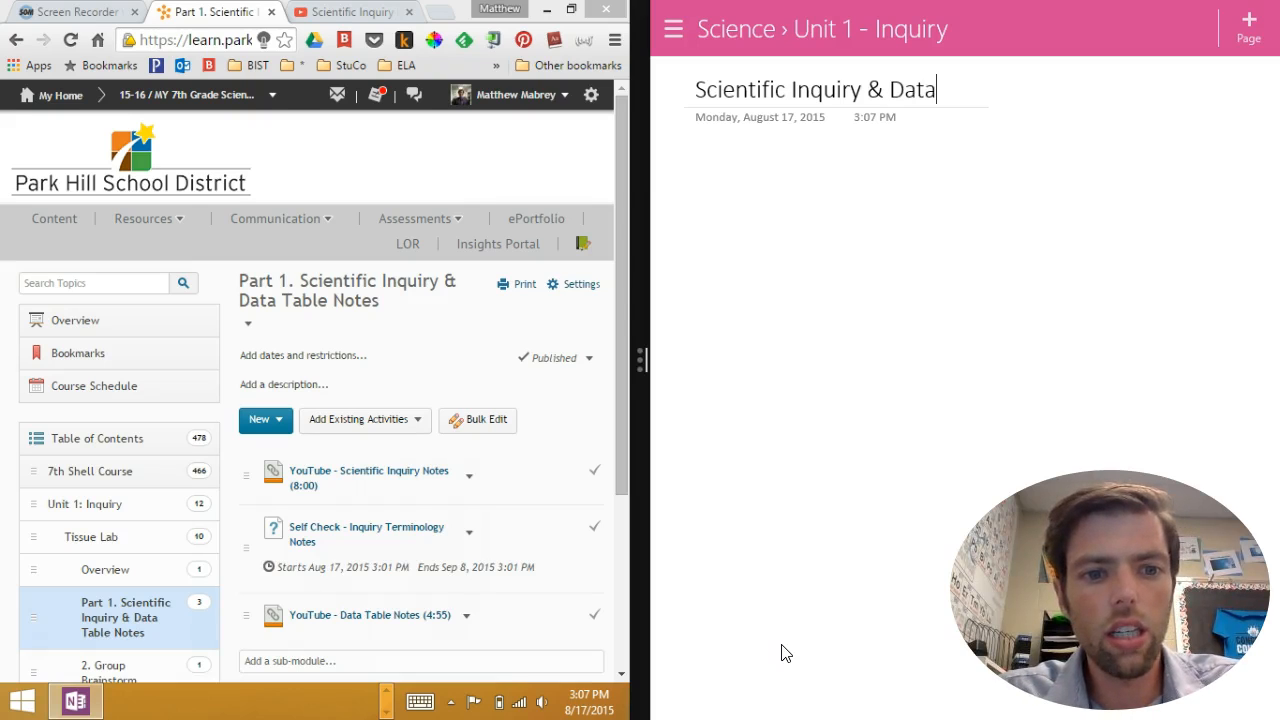
{"action": "key", "text": "BackSpace"}
{"action": "key", "text": "BackSpace"}
{"action": "key", "text": "BackSpace"}
{"action": "key", "text": "BackSpace"}
{"action": "key", "text": "BackSpace"}
{"action": "key", "text": "BackSpace"}
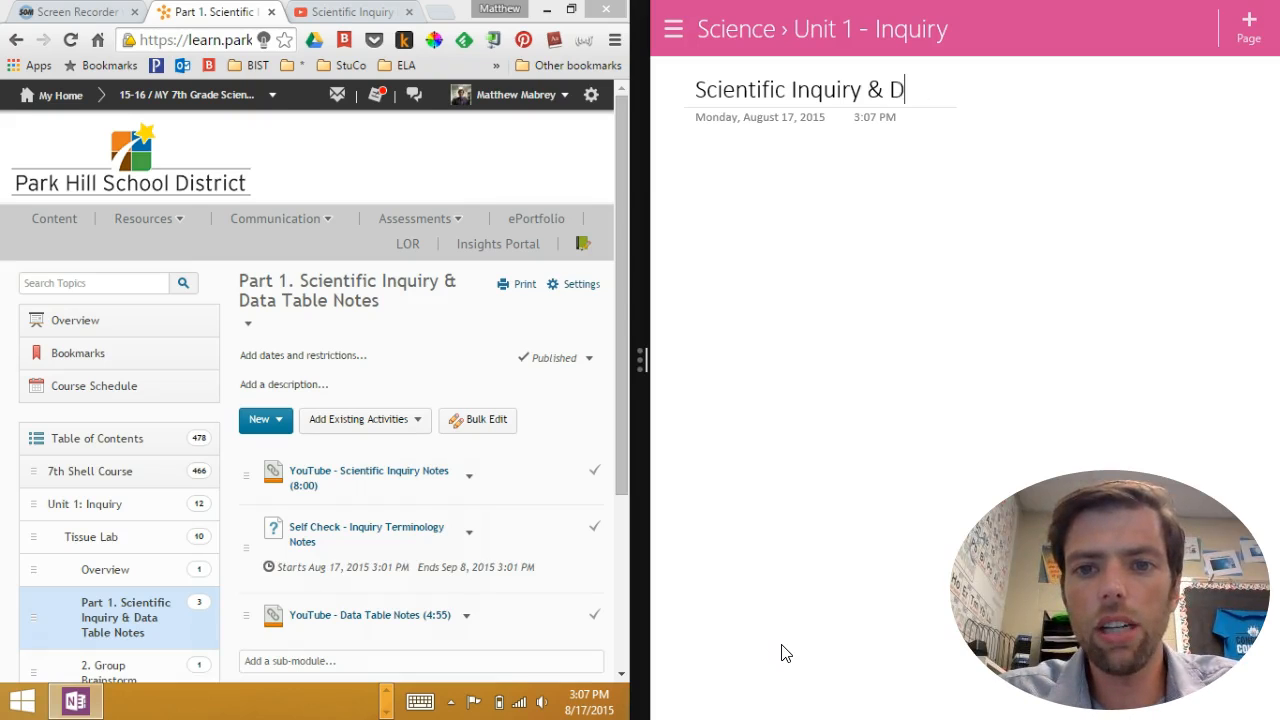
{"action": "type", "text": "Notes"}
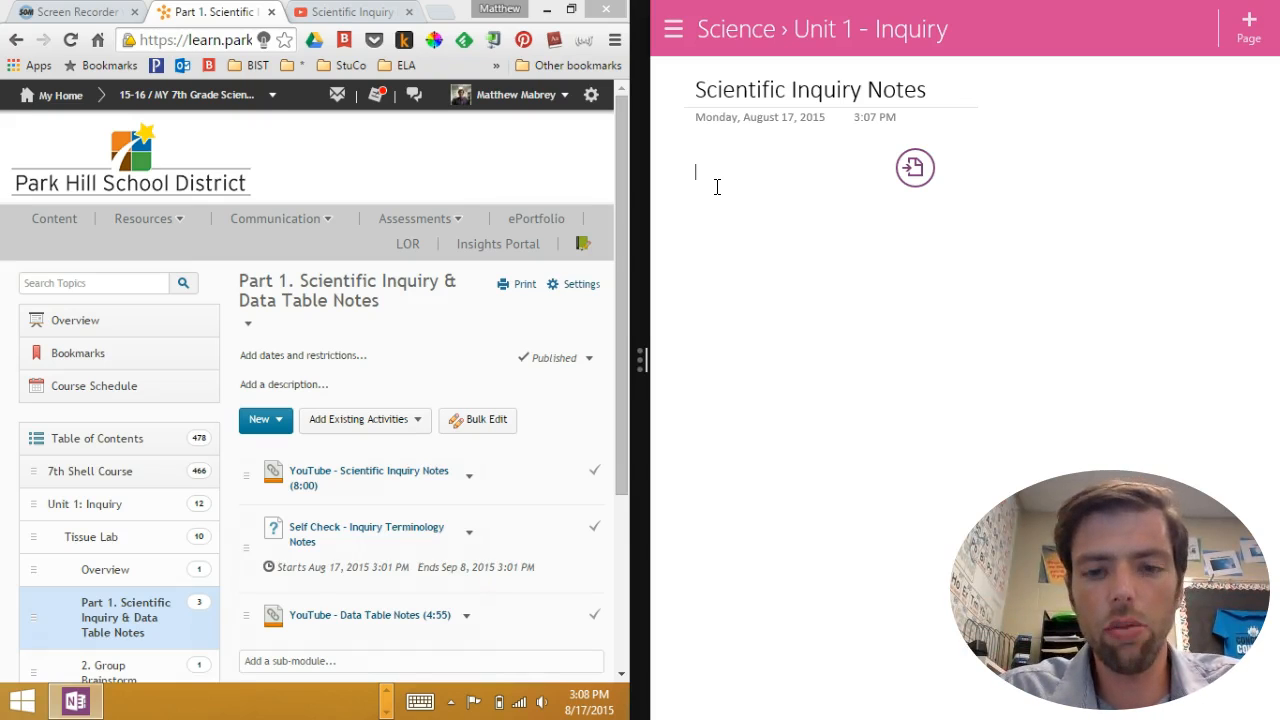
{"action": "type", "text": "LG:"}
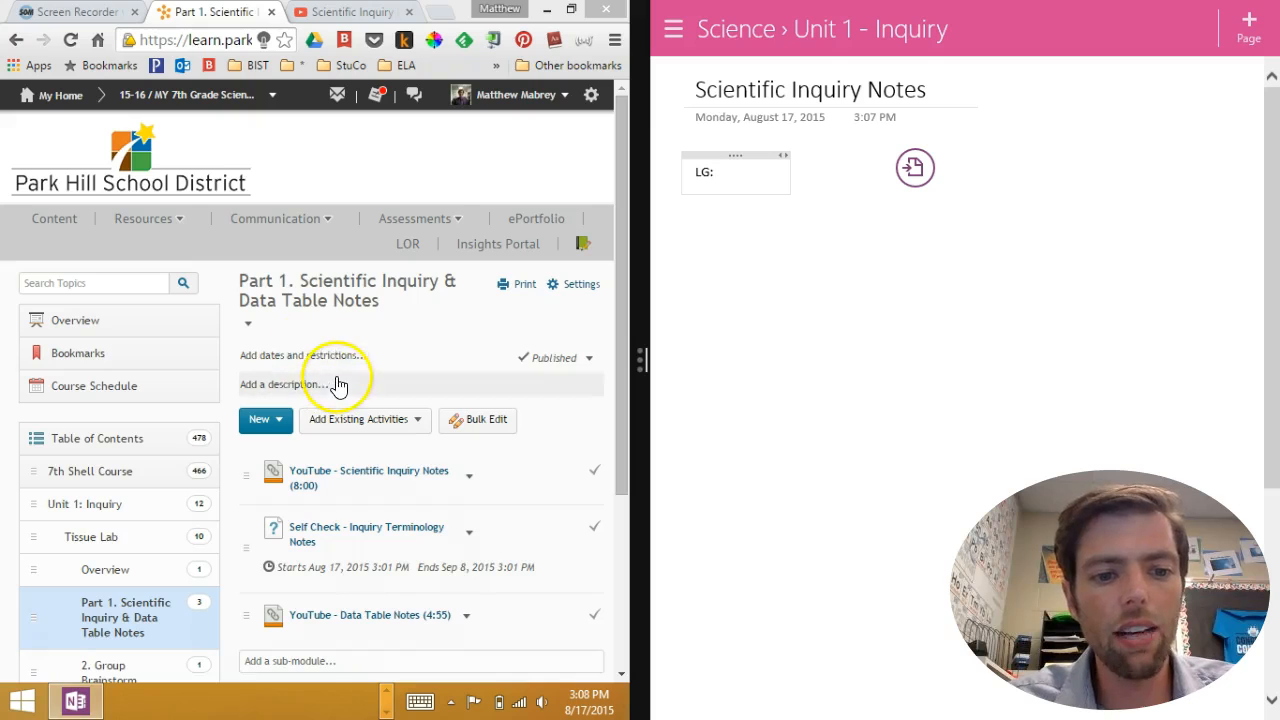
- Open the "Unit 1: Inquiry" module on the course site and bring its learning goals into view
{"action": "scroll", "coordinate": [338, 386], "scroll_direction": "down", "scroll_amount": 2}
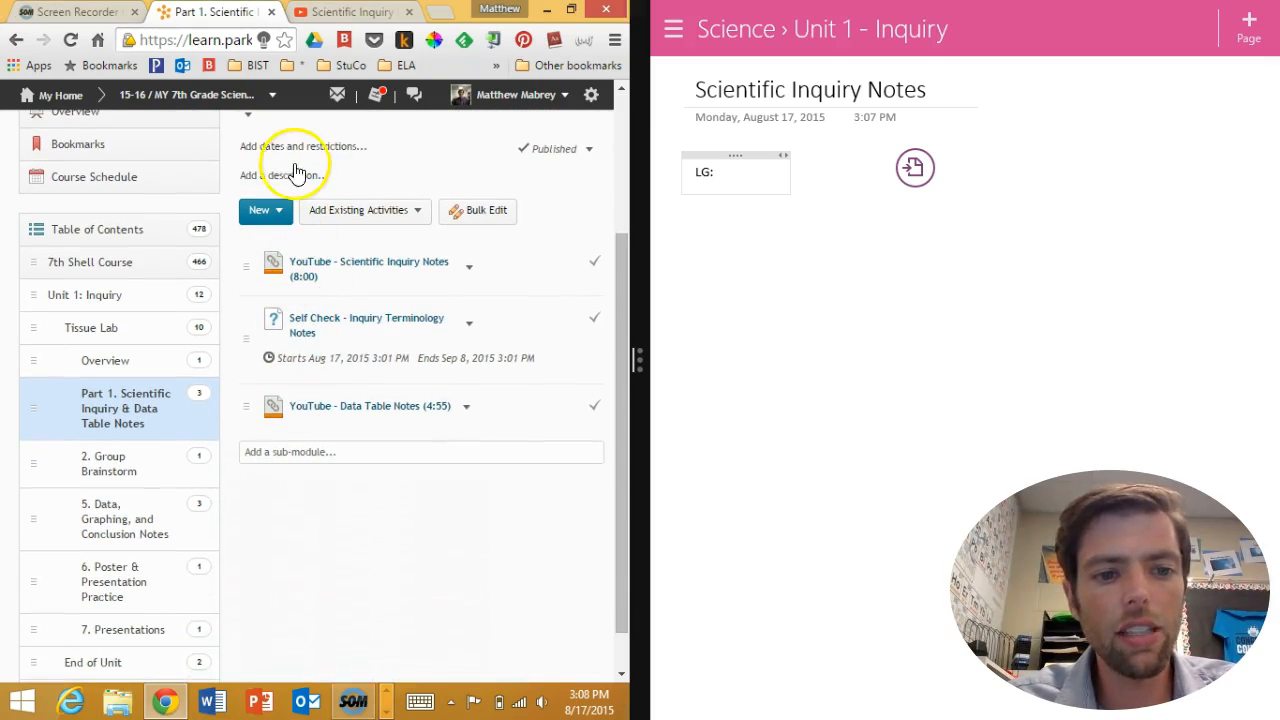
{"action": "scroll", "coordinate": [297, 180], "scroll_direction": "up", "scroll_amount": 1}
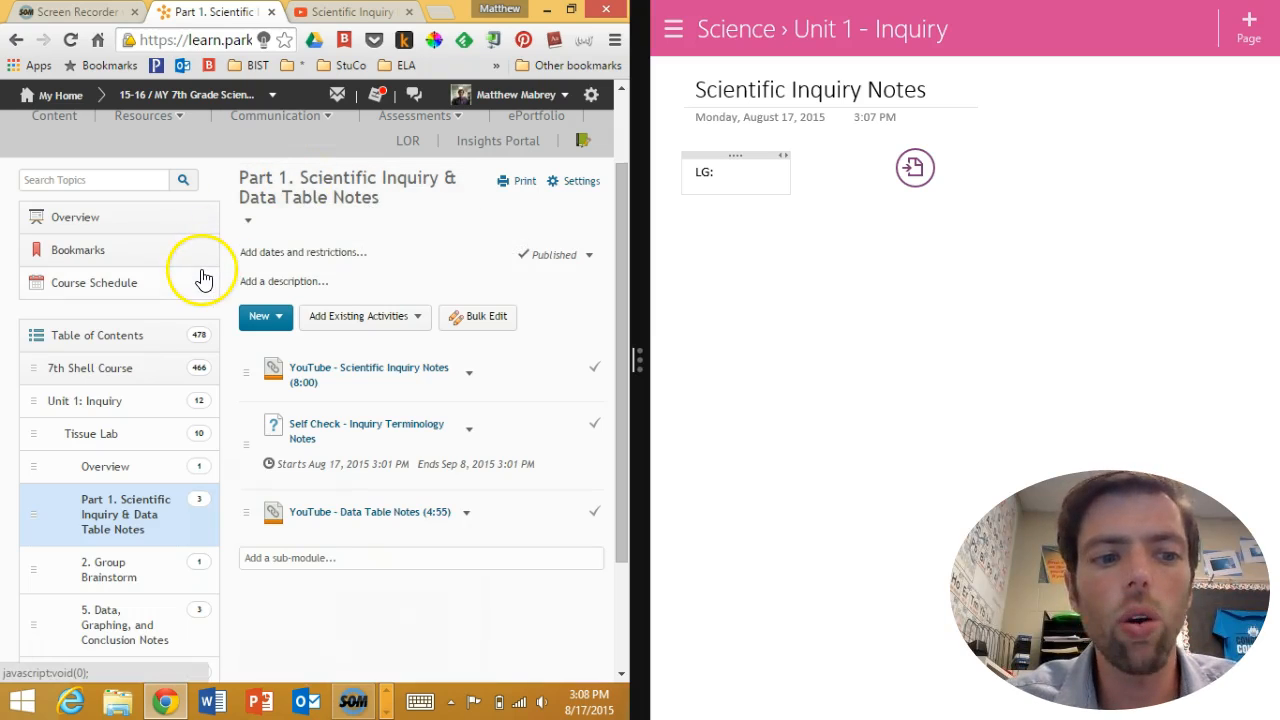
{"action": "left_click", "coordinate": [120, 403]}
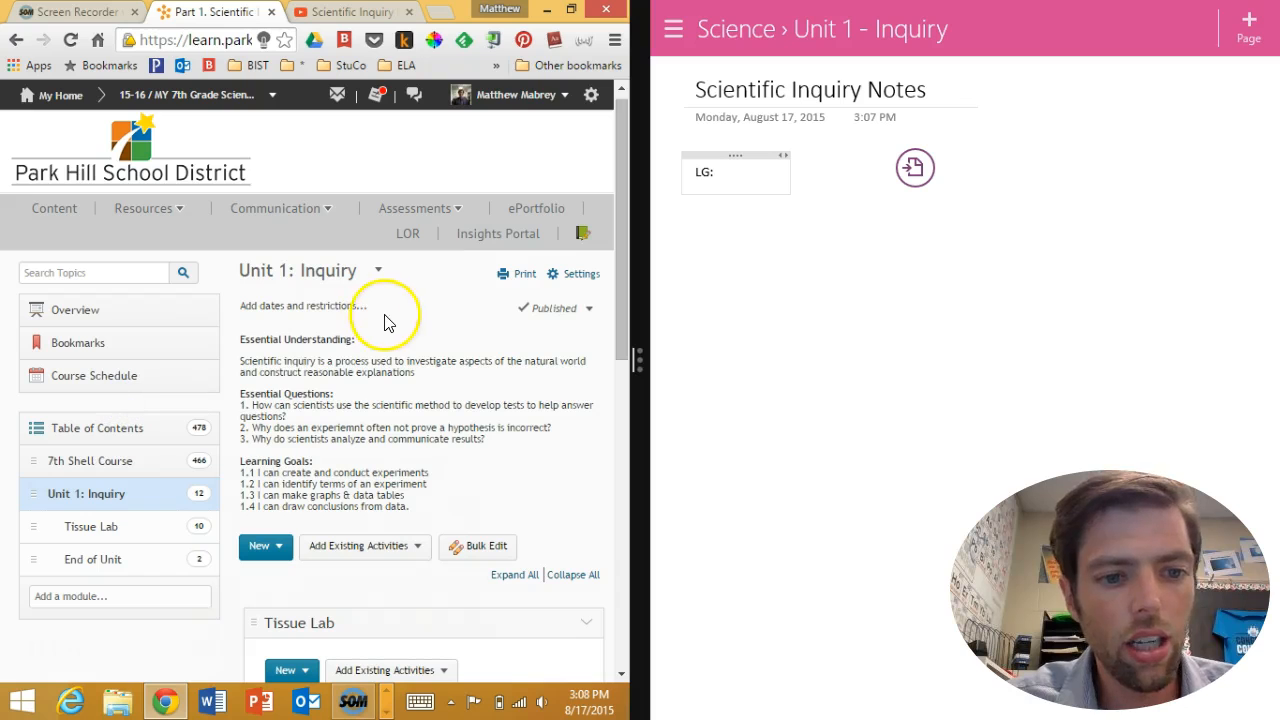
{"action": "scroll", "coordinate": [380, 330], "scroll_direction": "down", "scroll_amount": 1}
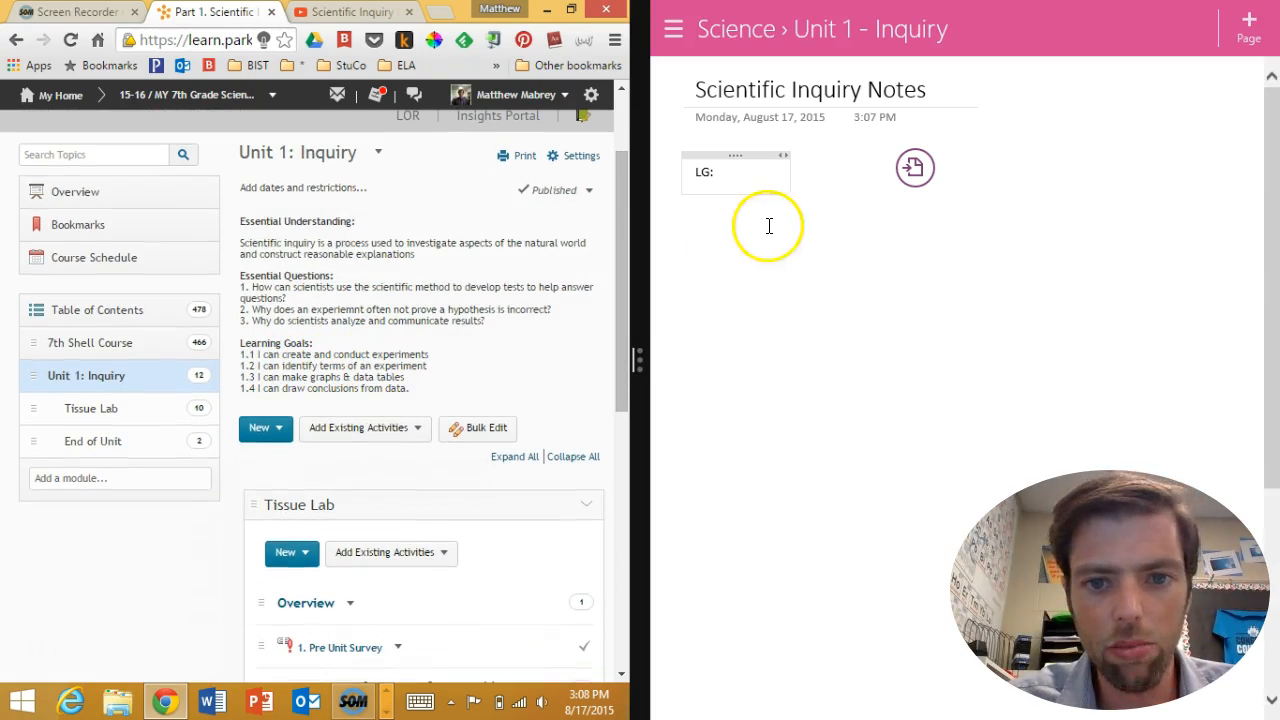
- Replace the "LG:" note with "LG1.2 - I can identify terms of an experiment" on the OneNote page
{"action": "left_click", "coordinate": [747, 176]}
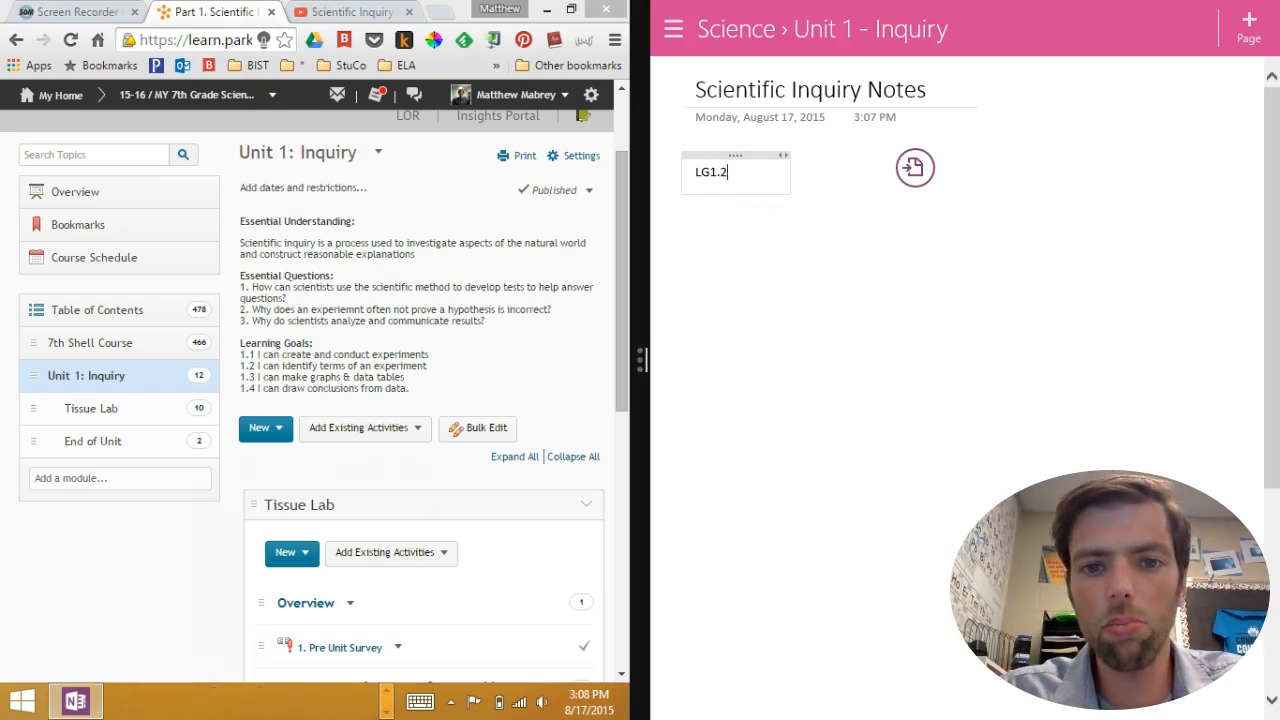
{"action": "type", "text": "I can"}
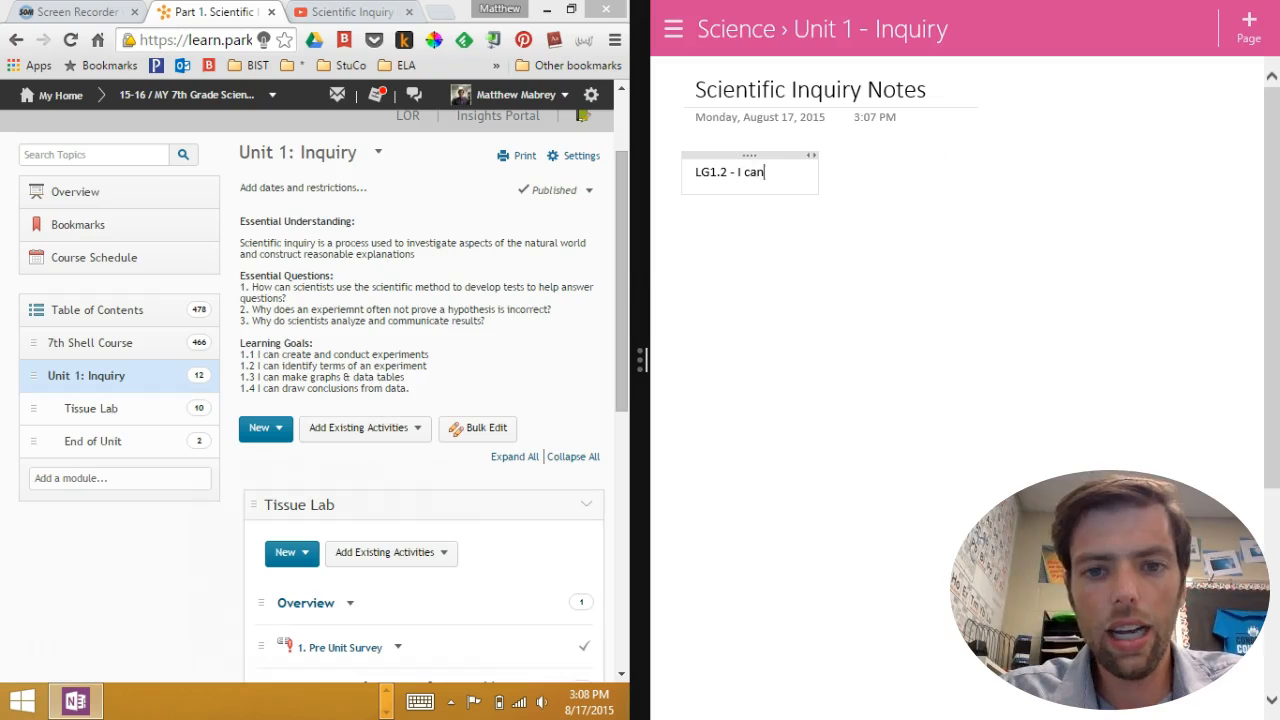
{"action": "type", "text": " identify terms of an experiment"}
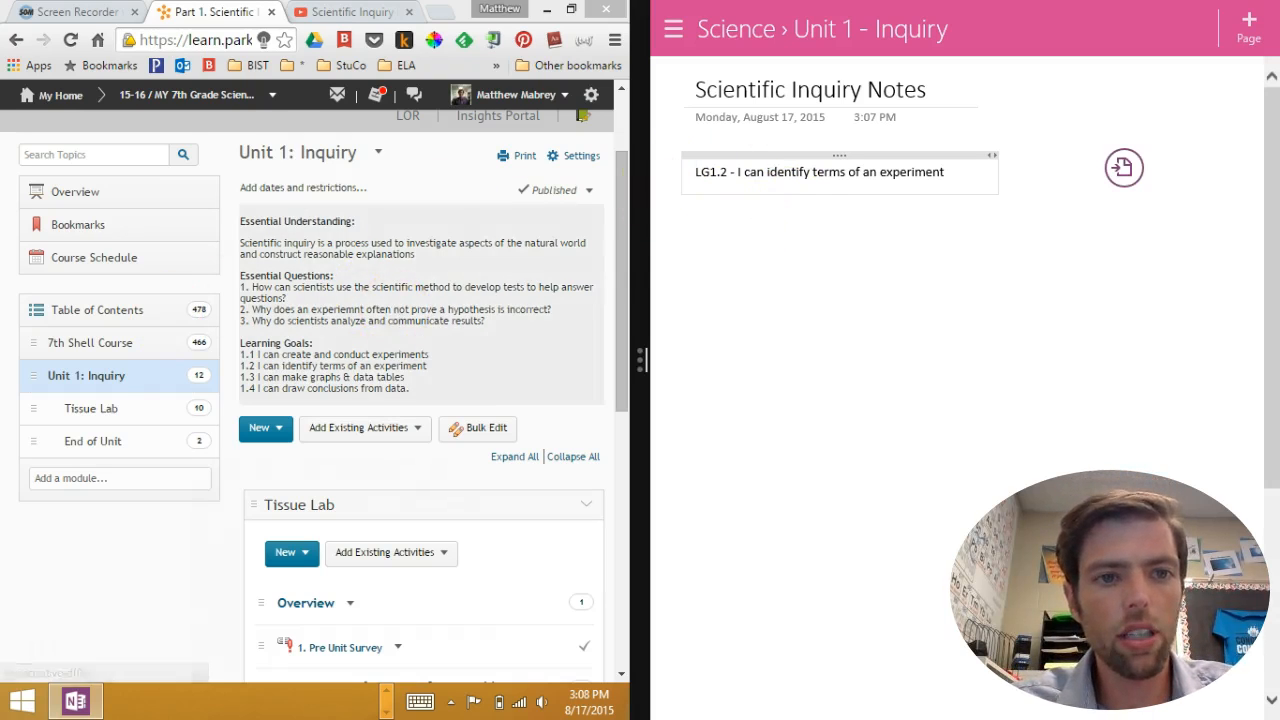
- Switch to the "Scientific Inquiry Notes" YouTube video, start playing it, and raise the system volume
{"action": "left_click", "coordinate": [335, 13]}
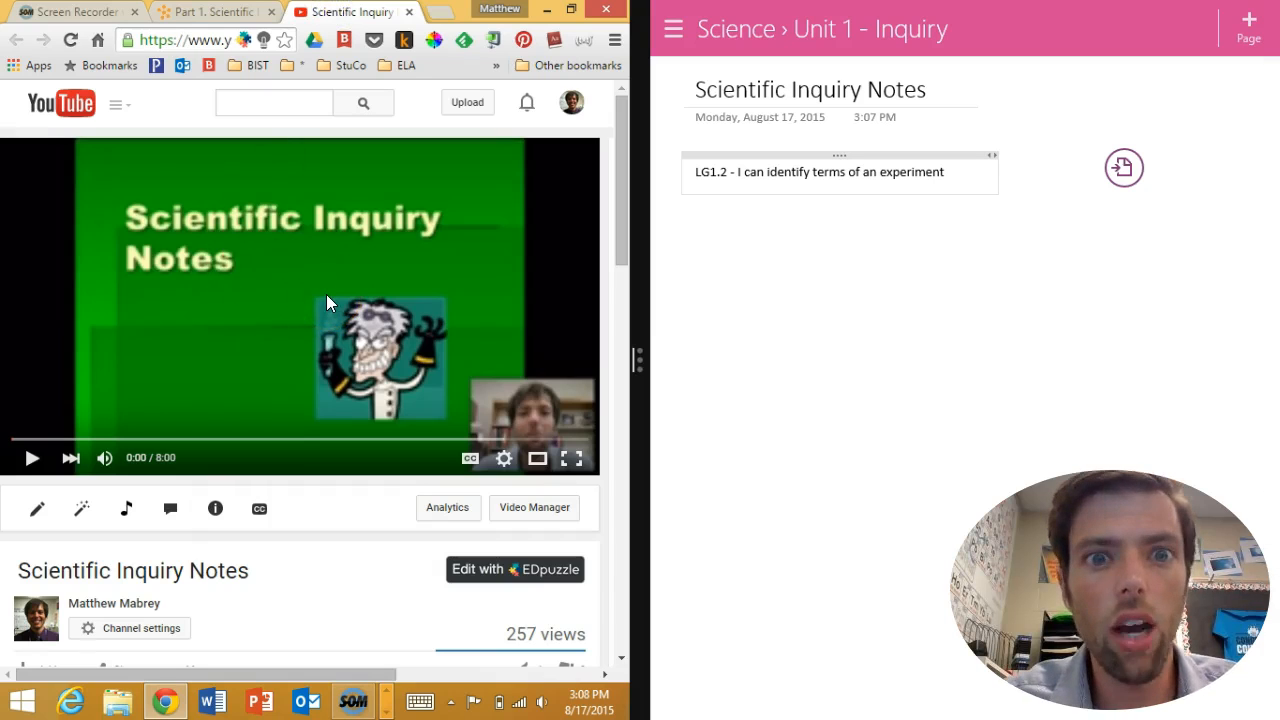
{"action": "left_click", "coordinate": [31, 457]}
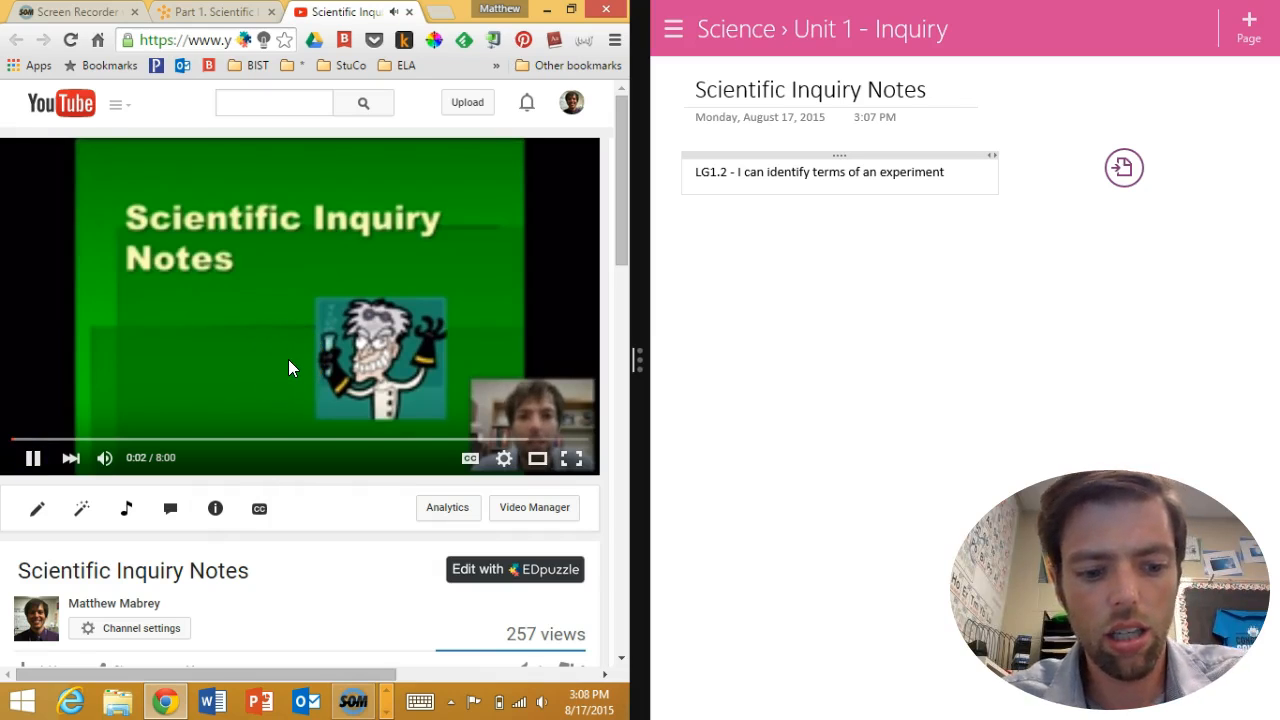
{"action": "key", "text": "XF86AudioLowerVolume"}
{"action": "key", "text": "XF86AudioRaiseVolume"}
{"action": "key", "text": "XF86AudioRaiseVolume"}
{"action": "key", "text": "XF86AudioRaiseVolume"}
{"action": "key", "text": "XF86AudioRaiseVolume"}
{"action": "key", "text": "XF86AudioRaiseVolume"}
{"action": "key", "text": "XF86AudioRaiseVolume"}
{"action": "key", "text": "XF86AudioRaiseVolume"}
{"action": "key", "text": "XF86AudioRaiseVolume"}
{"action": "key", "text": "XF86AudioRaiseVolume"}
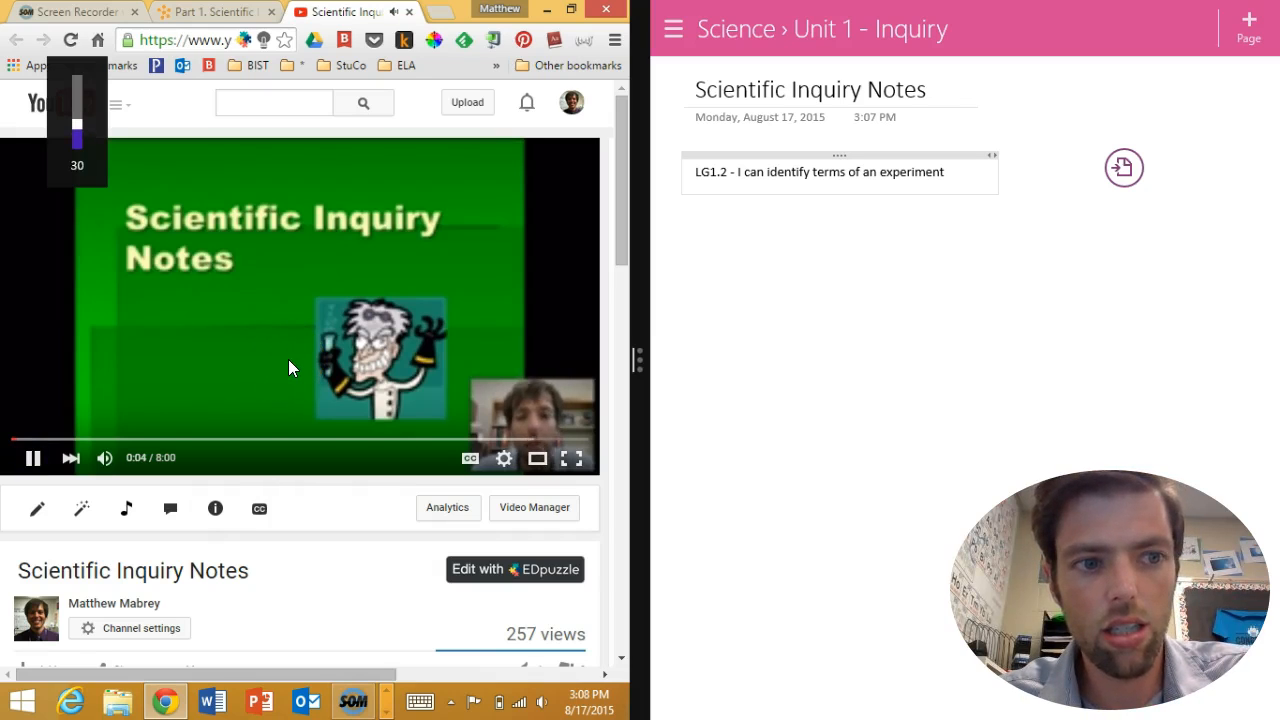
{"action": "key", "text": "XF86AudioRaiseVolume"}
{"action": "key", "text": "XF86AudioRaiseVolume"}
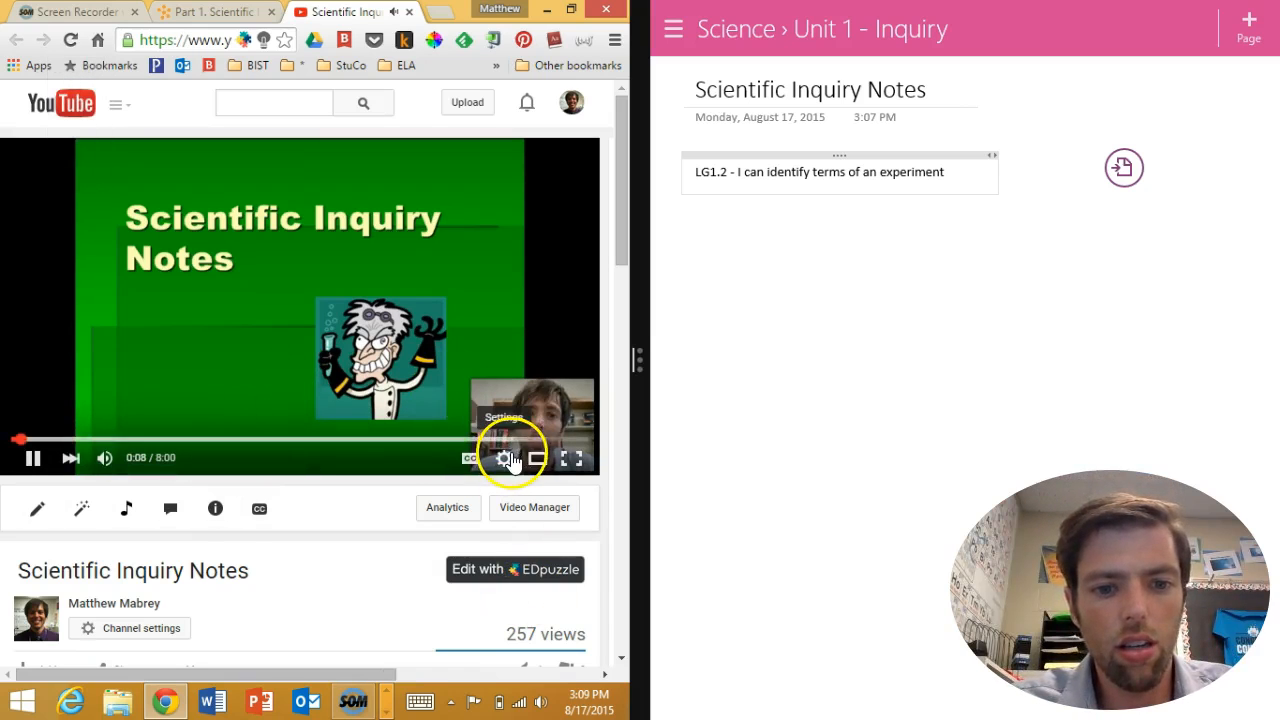
- Mute the video and skip ahead to the Hypothesis slide at about 0:28
{"action": "left_click", "coordinate": [104, 458]}
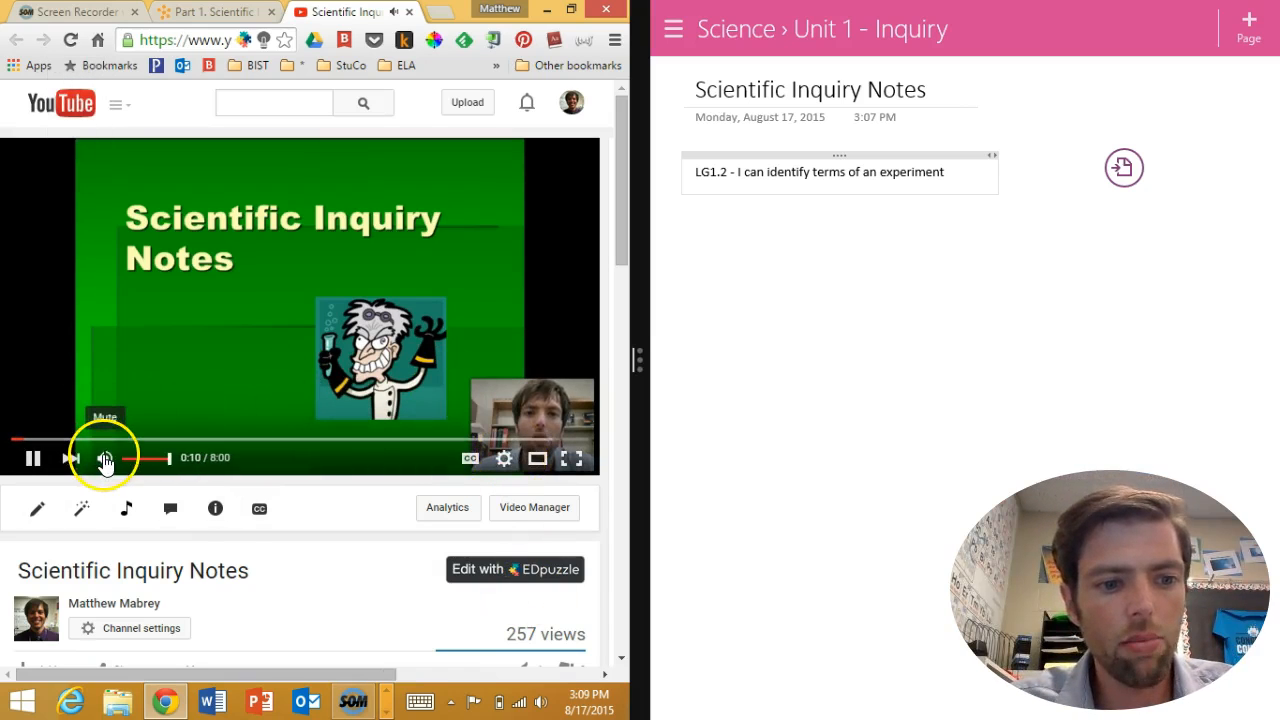
{"action": "left_click", "coordinate": [234, 338]}
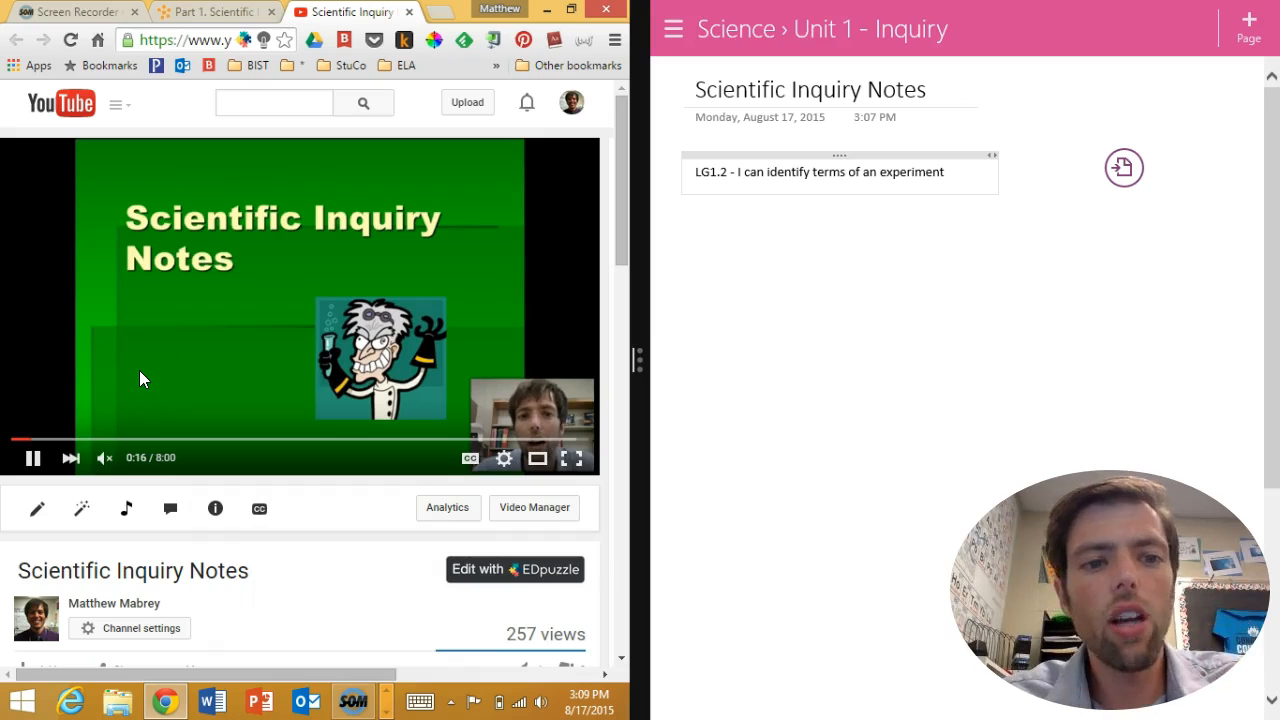
{"action": "left_click", "coordinate": [40, 441]}
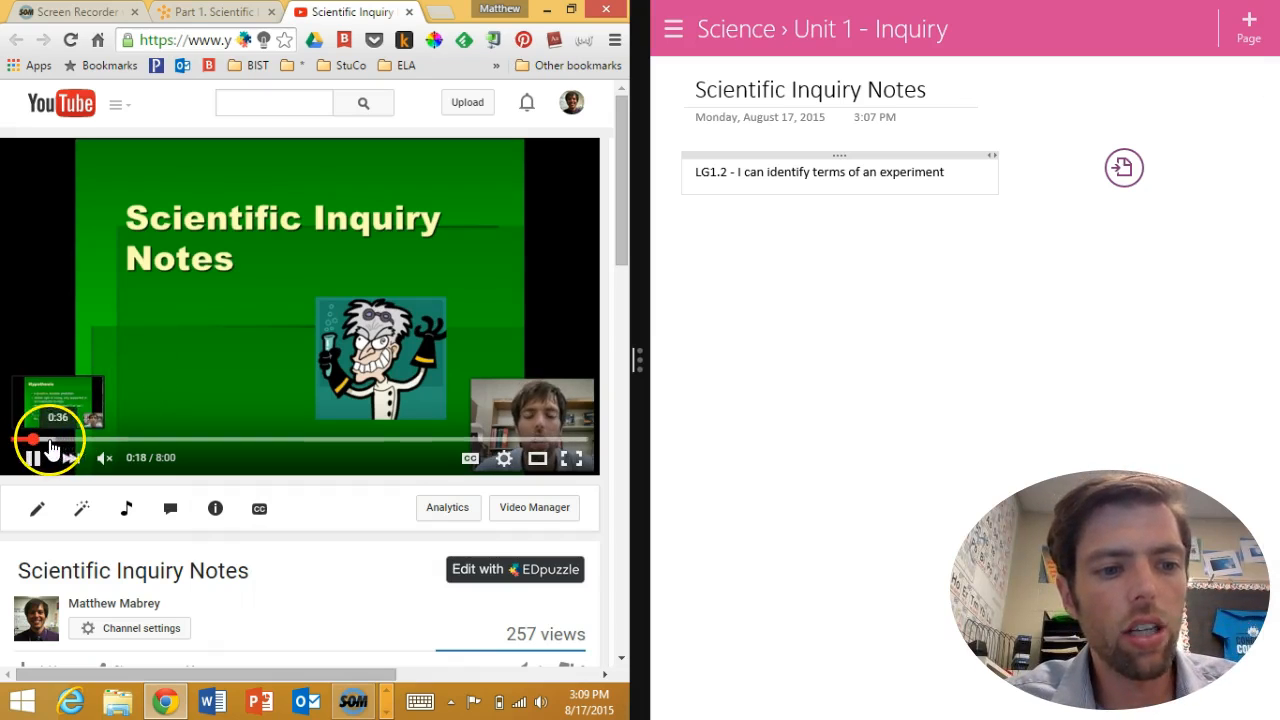
{"action": "left_click", "coordinate": [46, 441]}
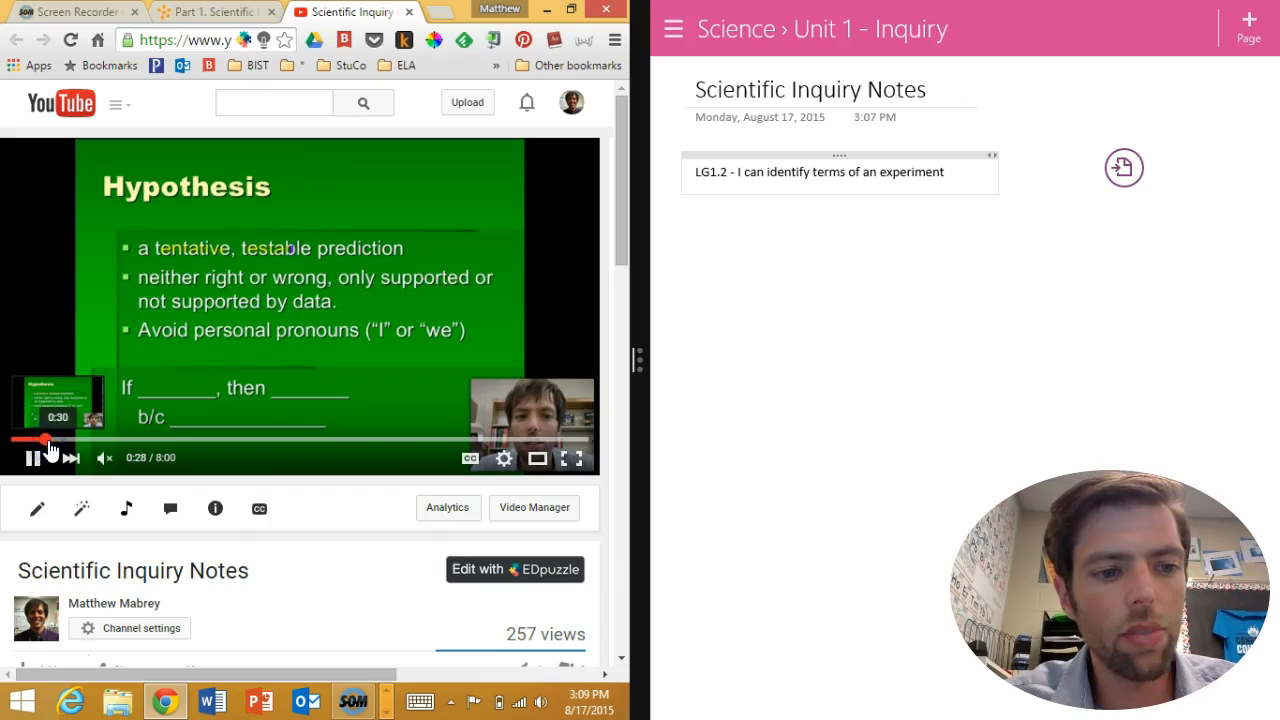
- Unmute the video and pause it on the Hypothesis slide at 0:36
{"action": "left_click", "coordinate": [33, 457]}
{"action": "left_click", "coordinate": [100, 458]}
{"action": "left_click", "coordinate": [31, 460]}
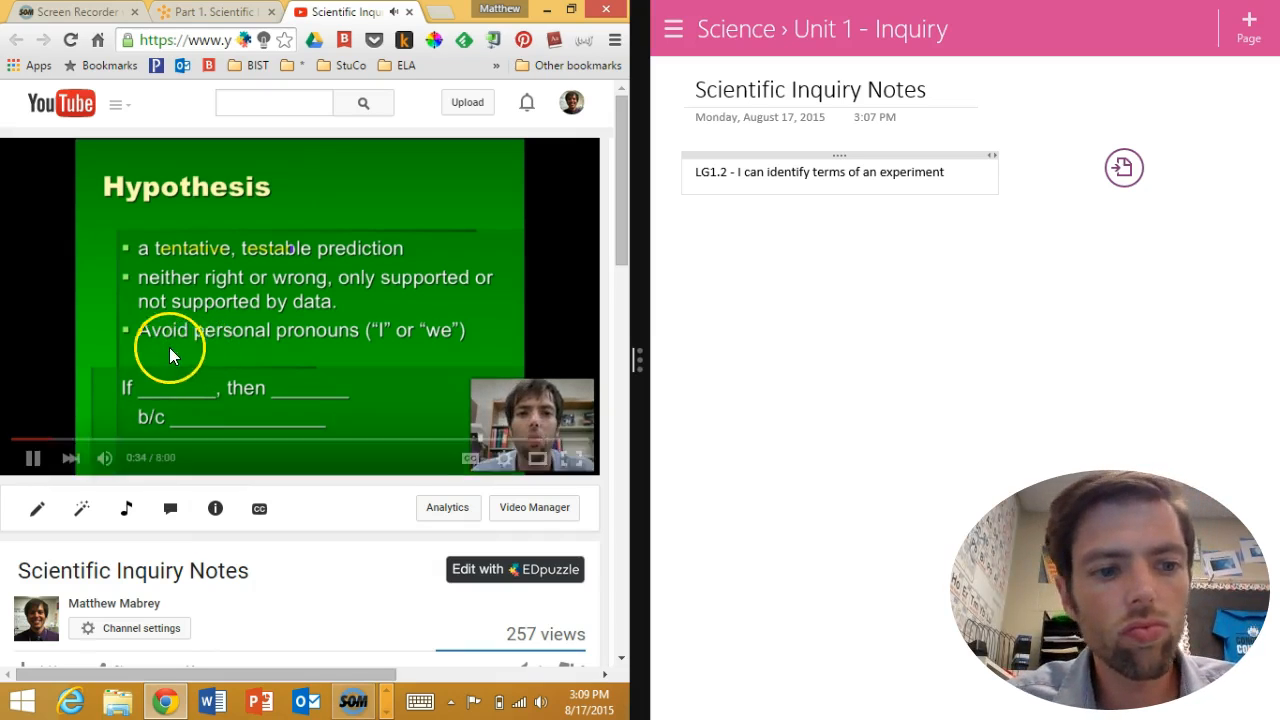
{"action": "left_click", "coordinate": [31, 458]}
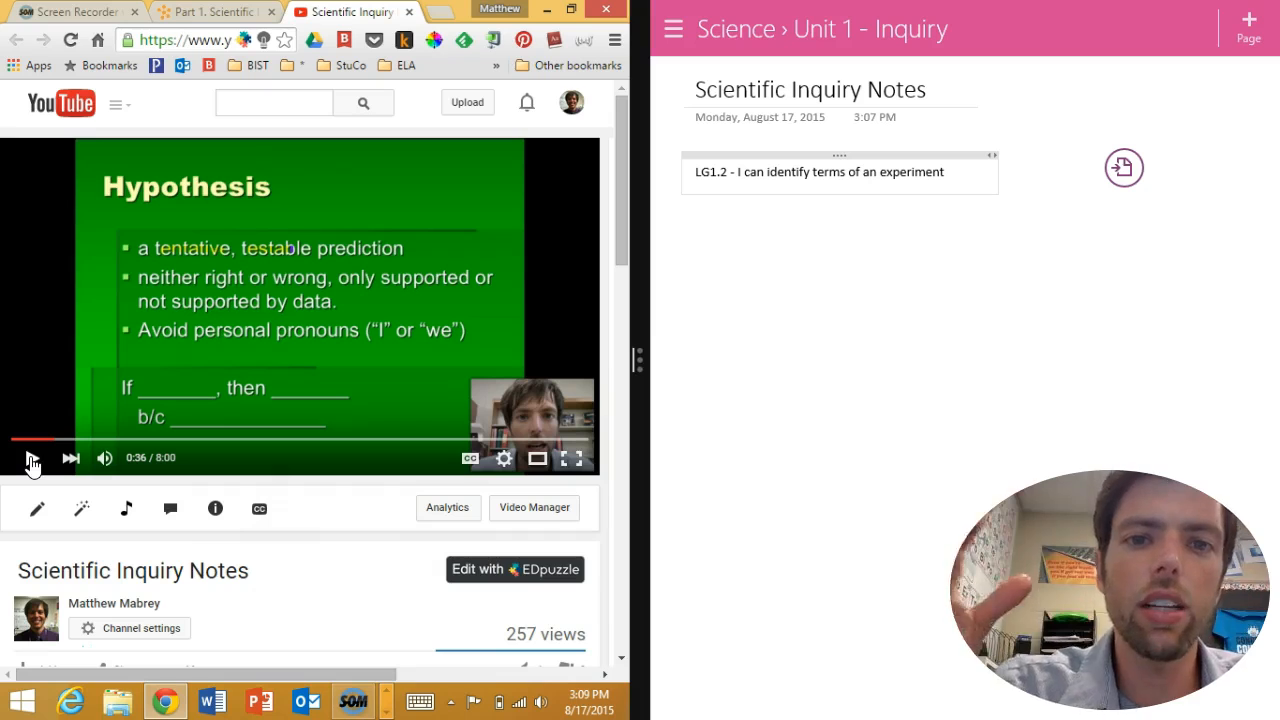
- Add the line "Hypothesis" in plain text a few lines below the learning goal in the OneNote note
{"action": "left_click", "coordinate": [769, 220]}
{"action": "left_click", "coordinate": [749, 251]}
{"action": "left_click", "coordinate": [700, 259]}
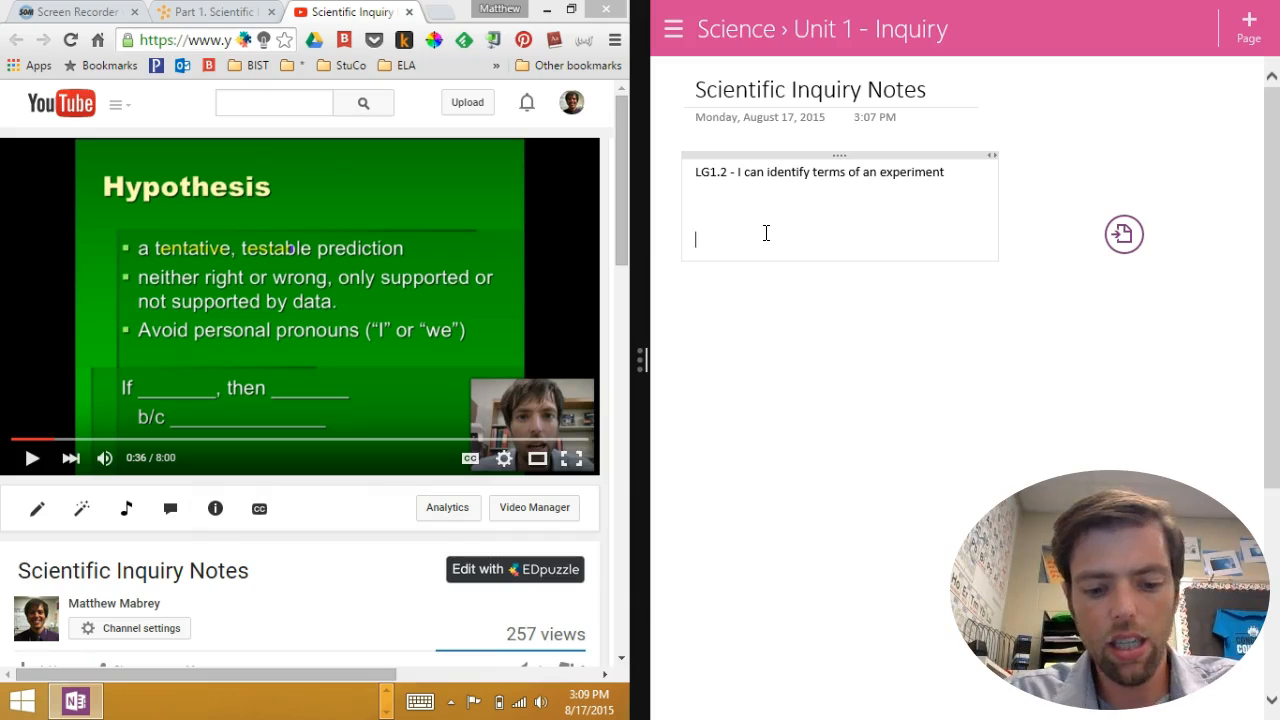
{"action": "type", "text": "Hypothes"}
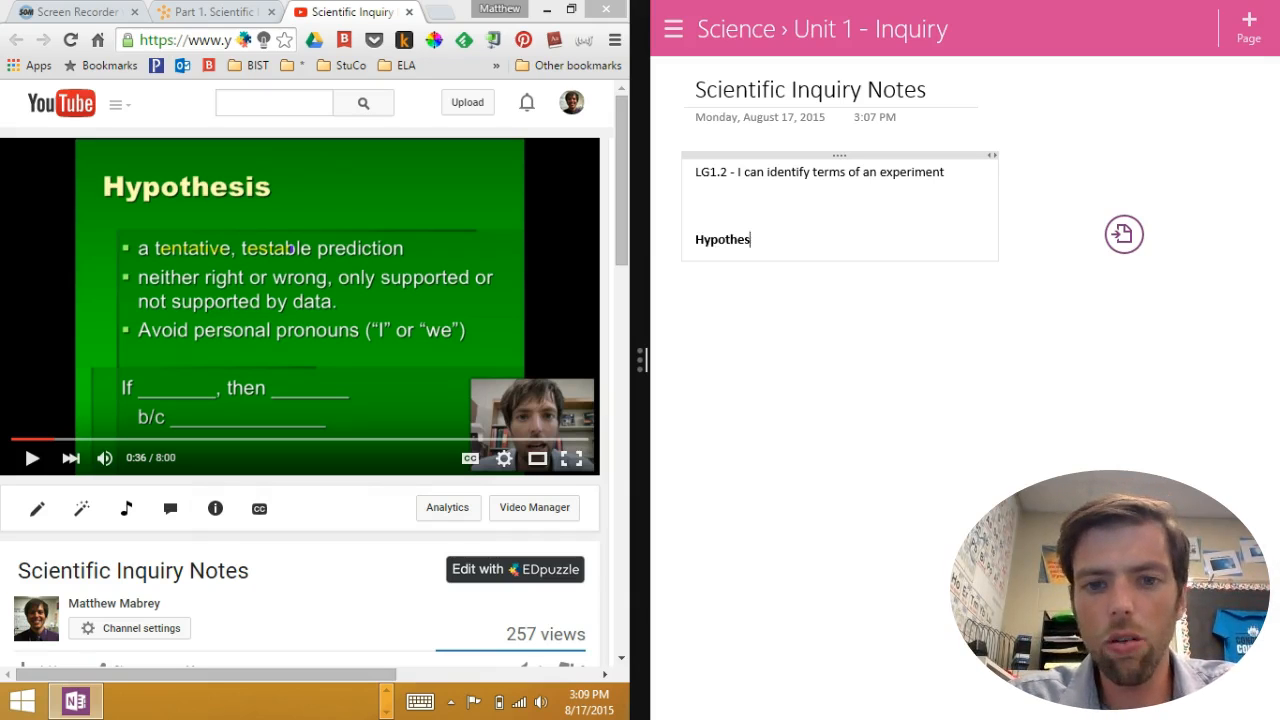
{"action": "left_click", "coordinate": [766, 232]}
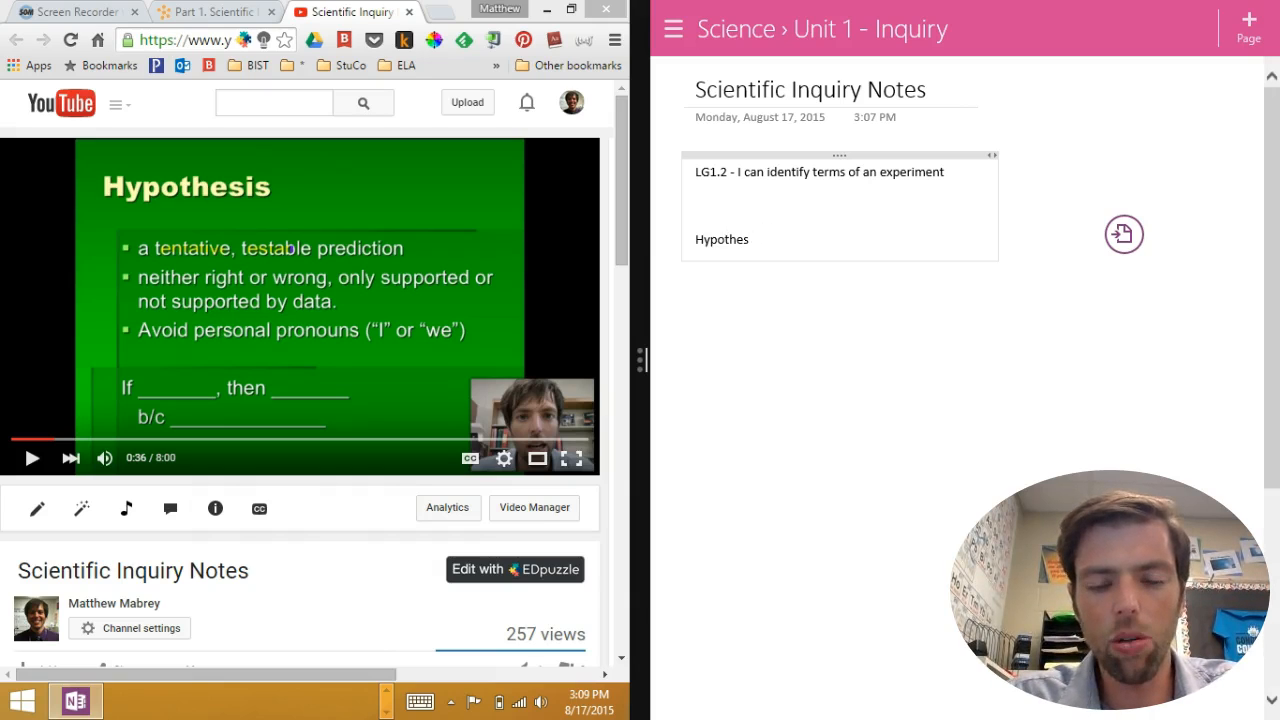
- Set the font size of the word "Hypothesis" to 13
{"action": "double_click", "coordinate": [716, 239]}
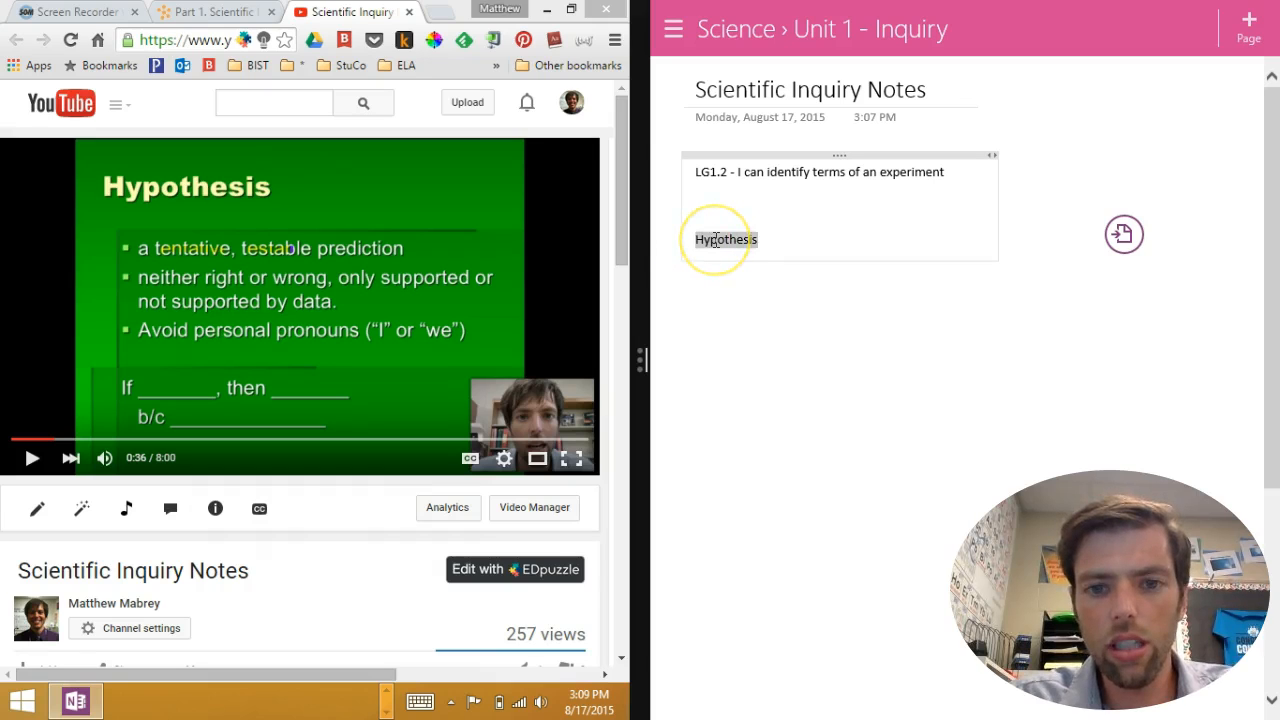
{"action": "left_click", "coordinate": [1123, 234]}
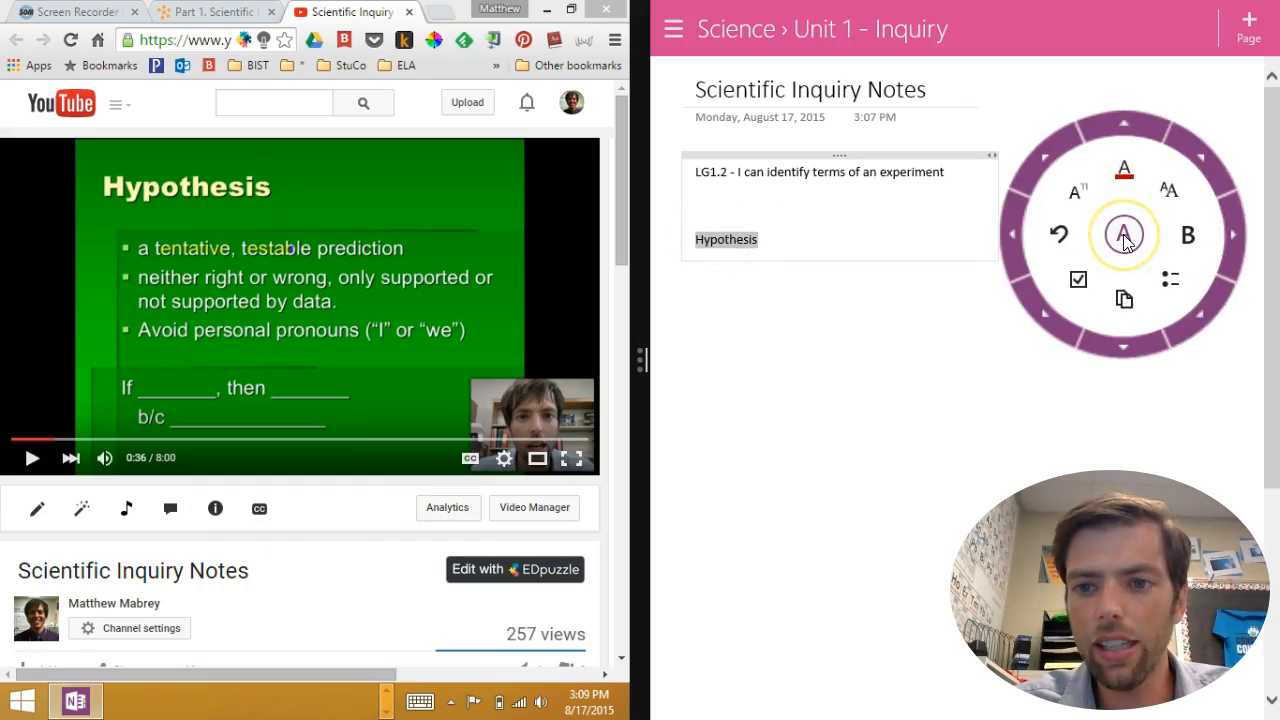
{"action": "left_click", "coordinate": [1078, 186]}
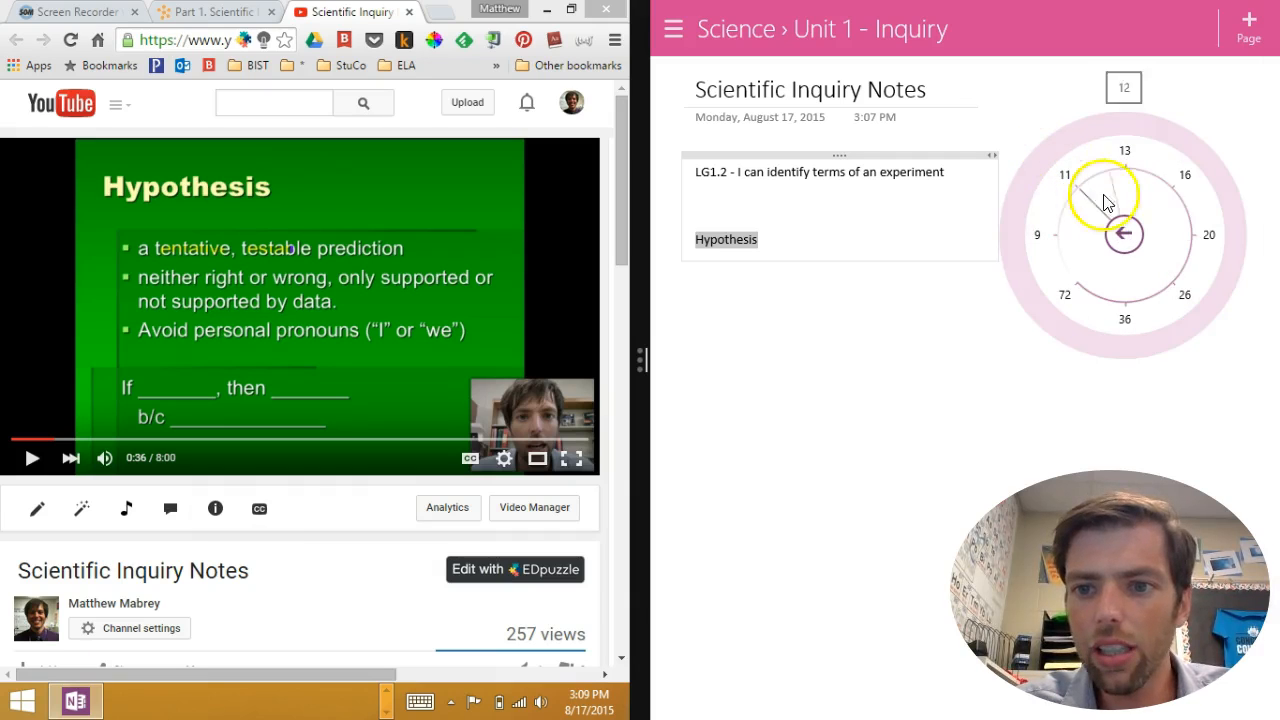
{"action": "left_click", "coordinate": [1129, 180]}
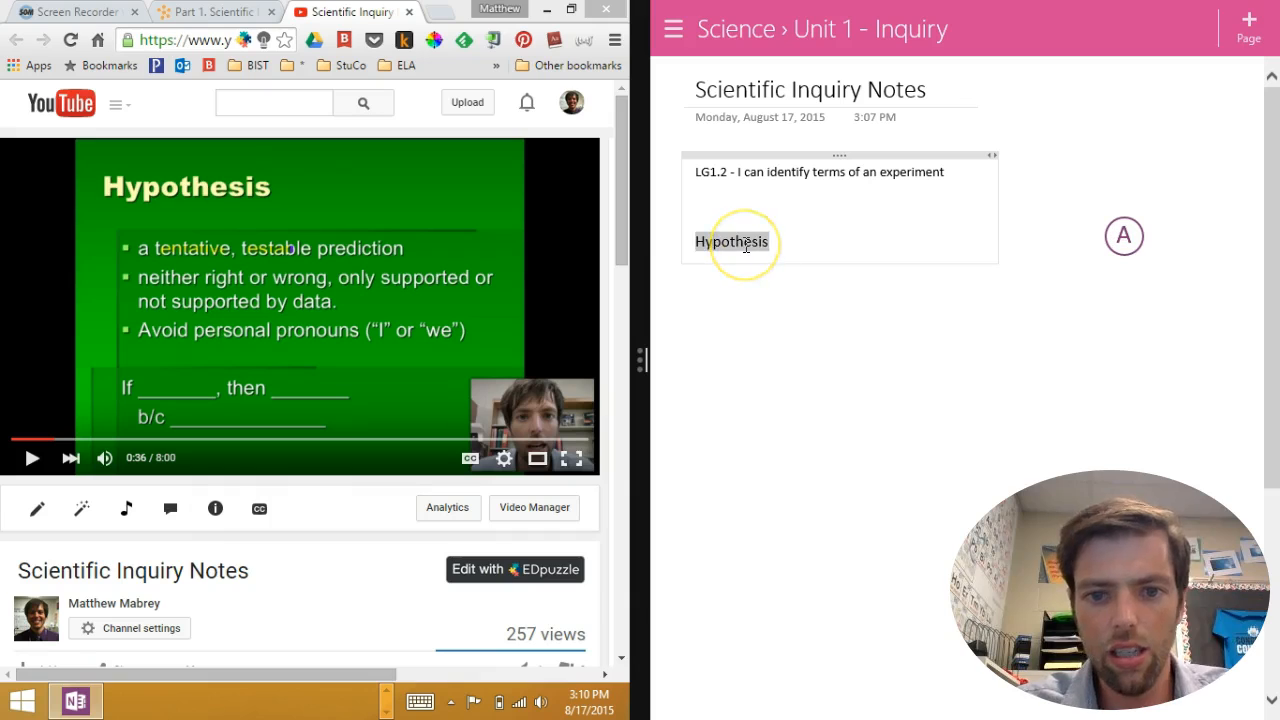
- Make the "Hypothesis" heading bold and start a dashed list on the line below it
{"action": "left_click", "coordinate": [797, 240]}
{"action": "key", "text": "Return"}
{"action": "type", "text": "-"}
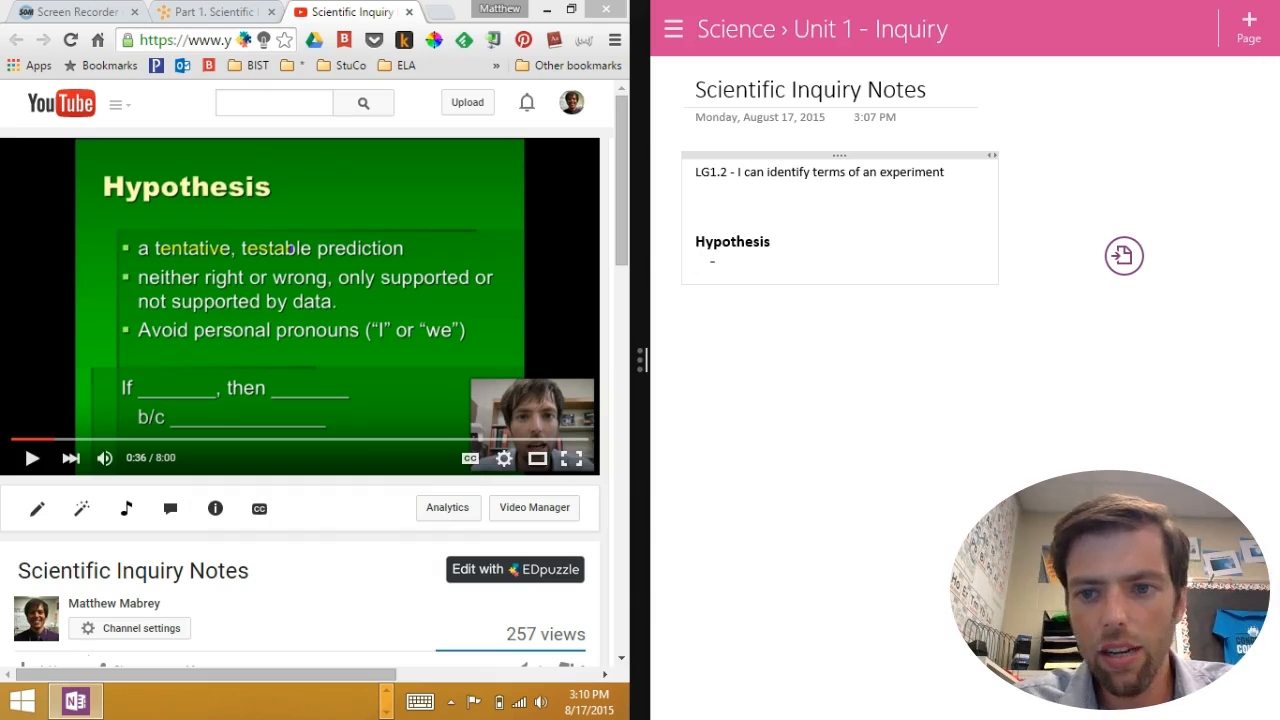
- Show the text formatting options for the "Hypothesis" heading and return to the empty dashed line
{"action": "left_click", "coordinate": [1123, 258]}
{"action": "left_click", "coordinate": [755, 265]}
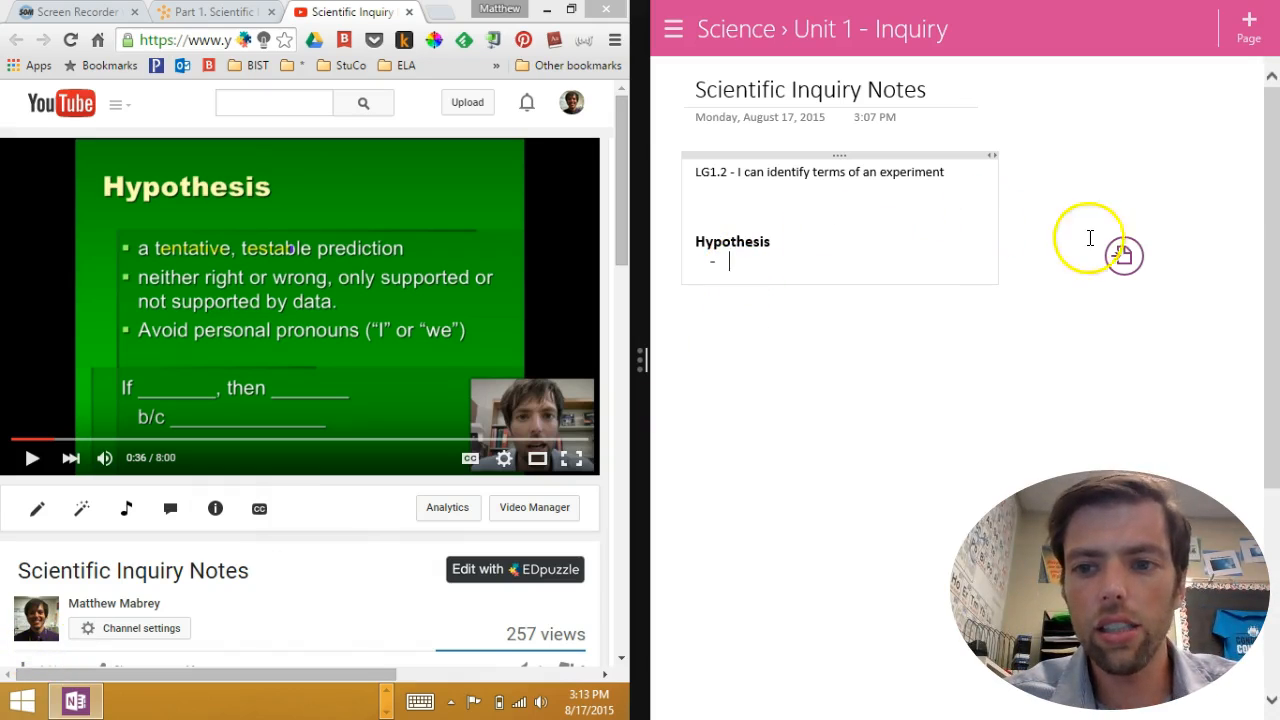
{"action": "left_click", "coordinate": [829, 262]}
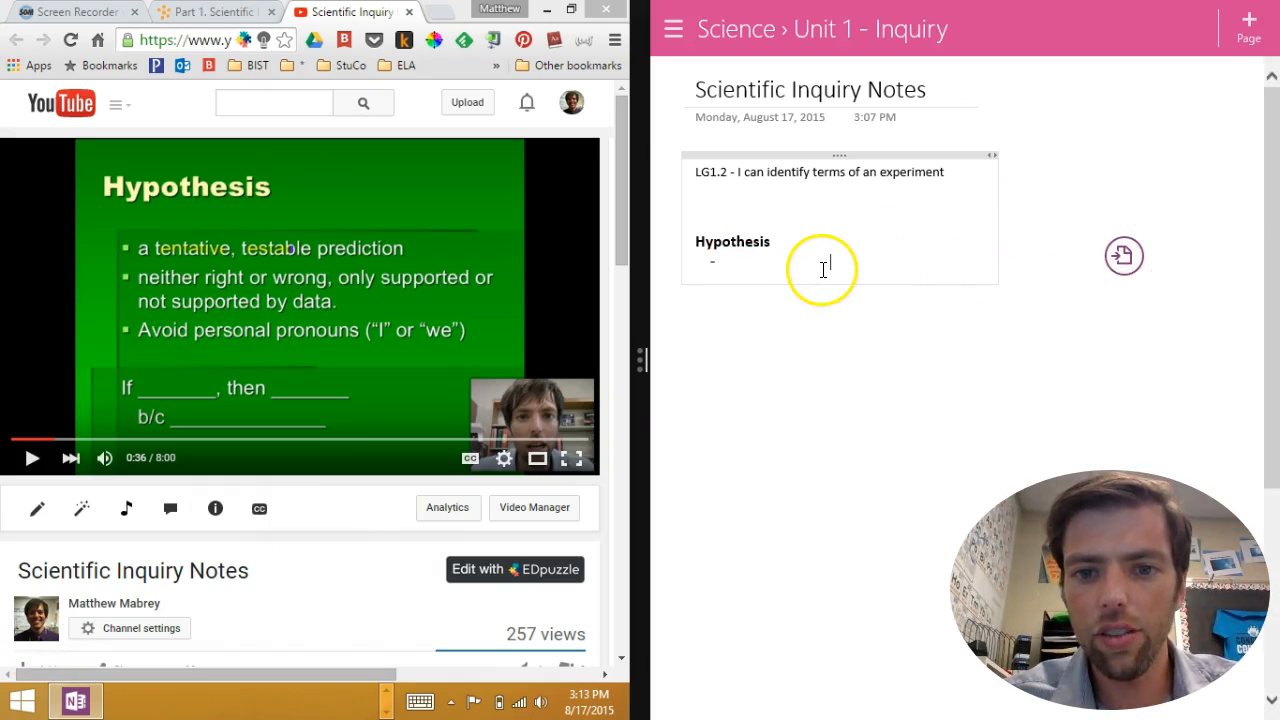
{"action": "double_click", "coordinate": [731, 246]}
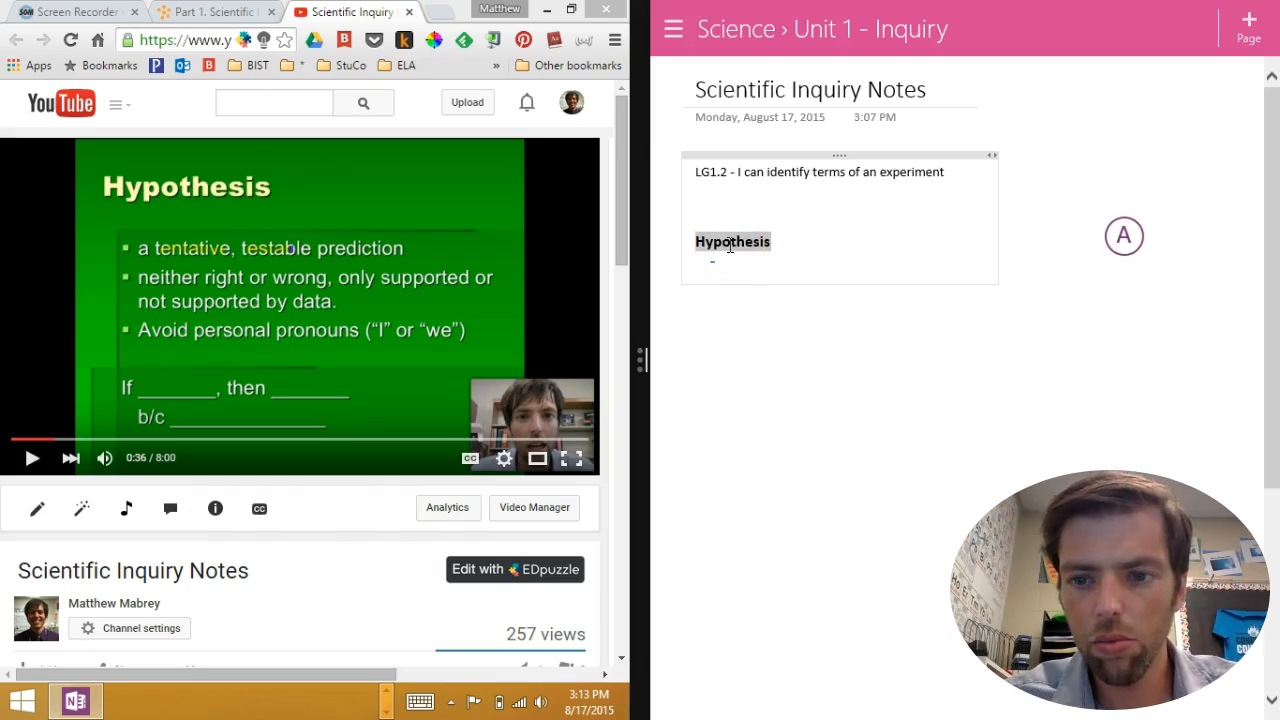
{"action": "left_click", "coordinate": [1134, 250]}
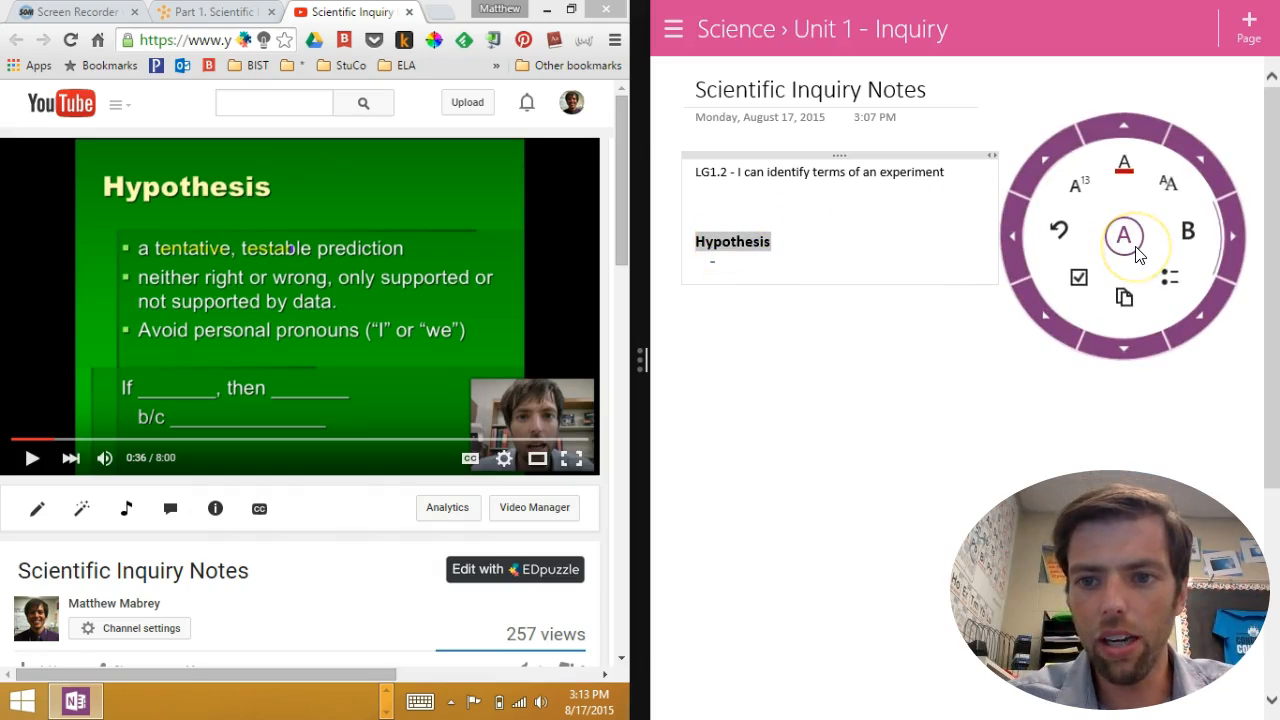
{"action": "left_click", "coordinate": [728, 266]}
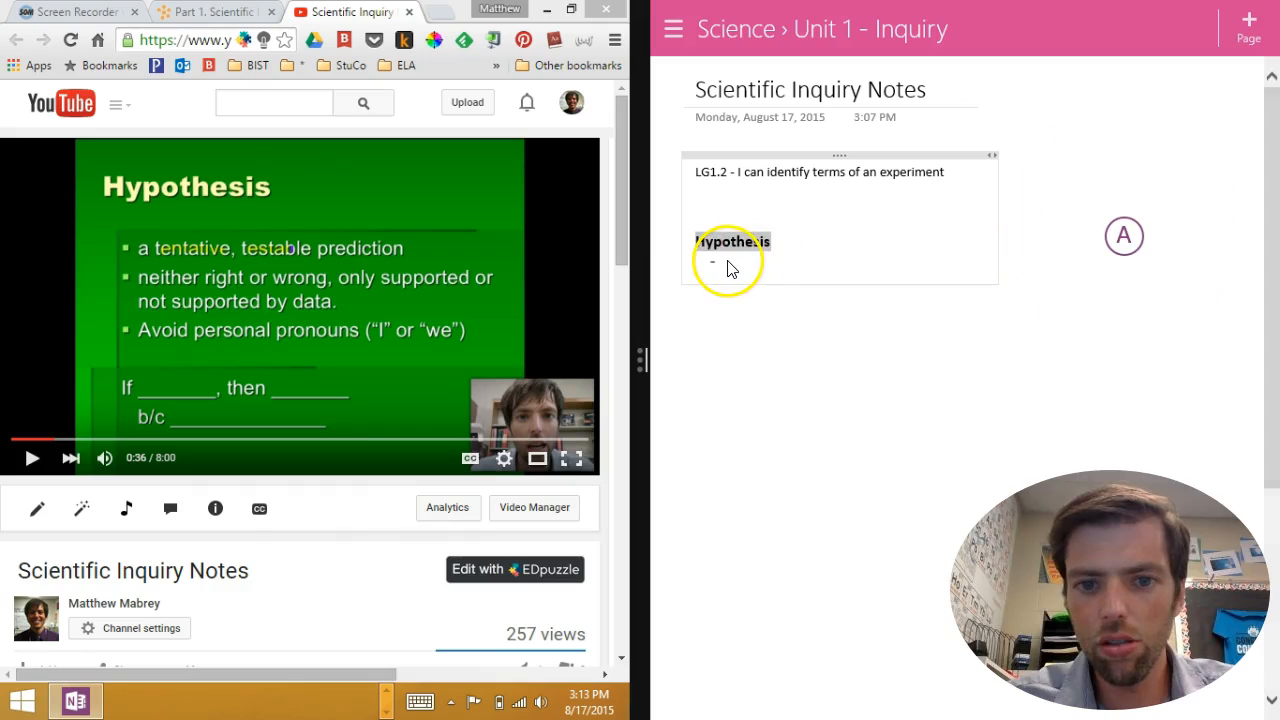
{"action": "left_click", "coordinate": [728, 266]}
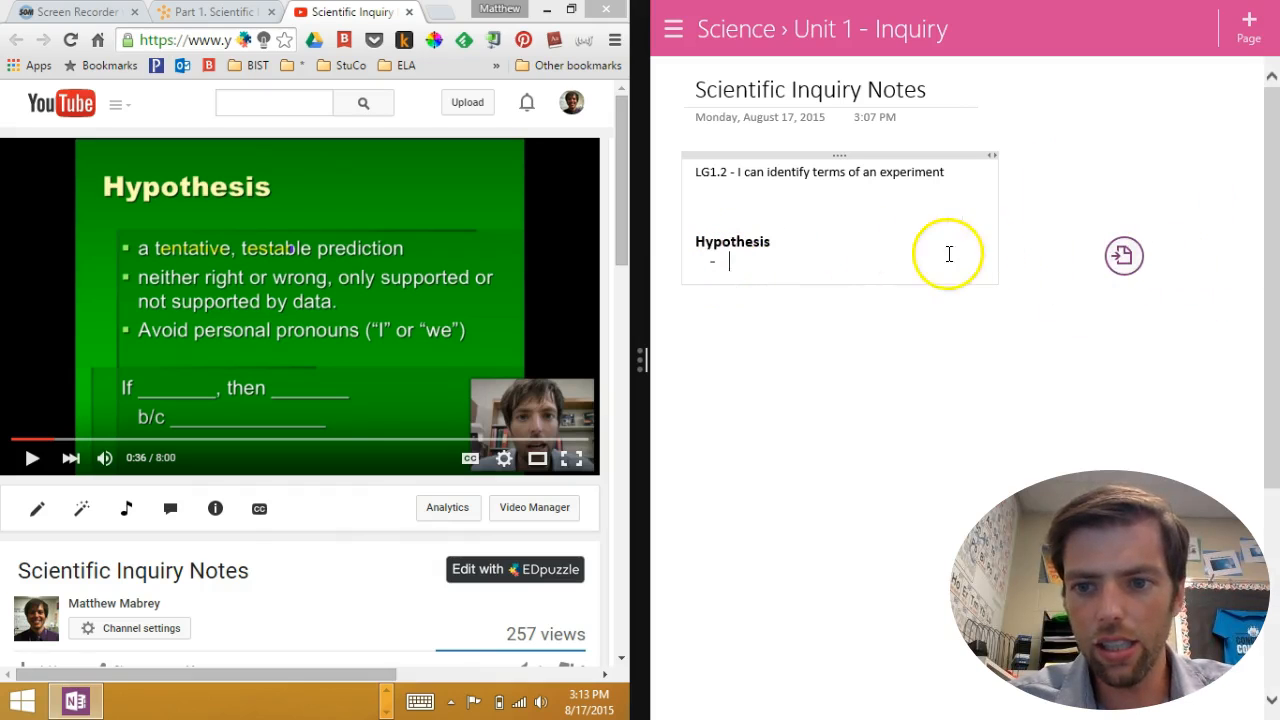
- Add the dashed notes "A tentative, testable prediction" and "Netiher right or wrong, only supported or not supported by data" under the Hypothesis heading
{"action": "left_click", "coordinate": [742, 262]}
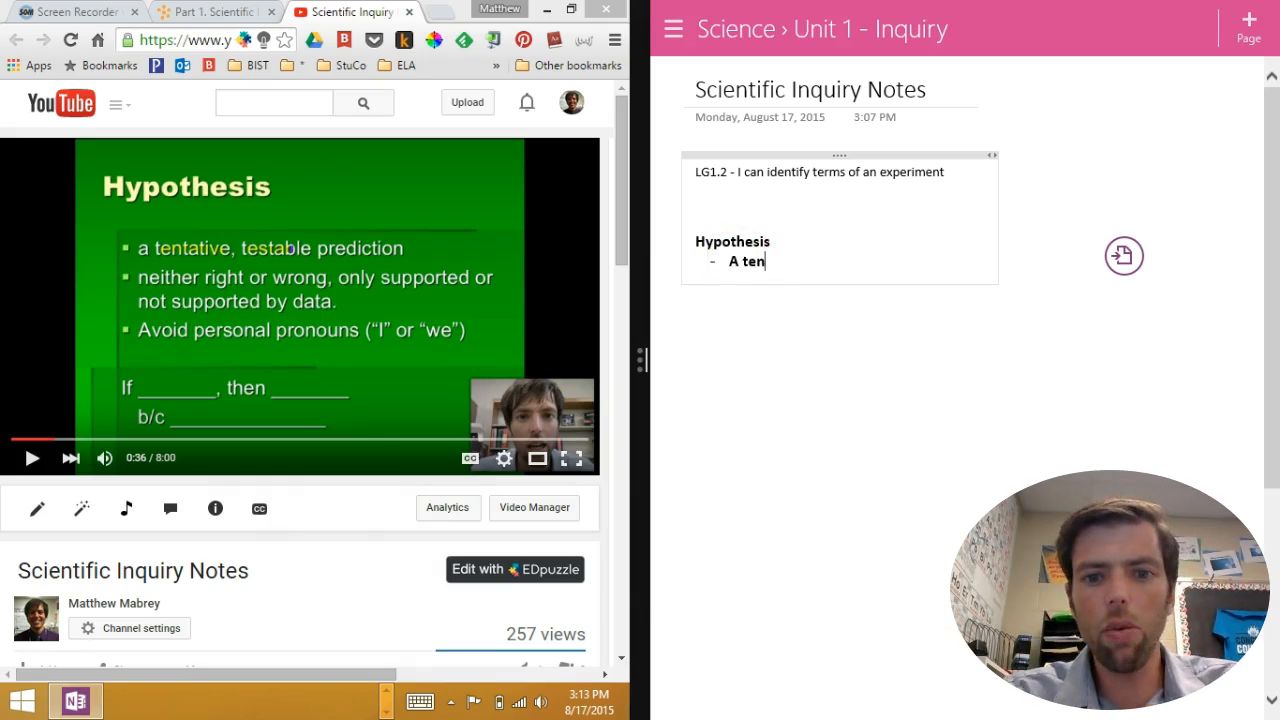
{"action": "type", "text": "A tentative, testable prediction"}
{"action": "key", "text": "Return"}
{"action": "type", "text": "n"}
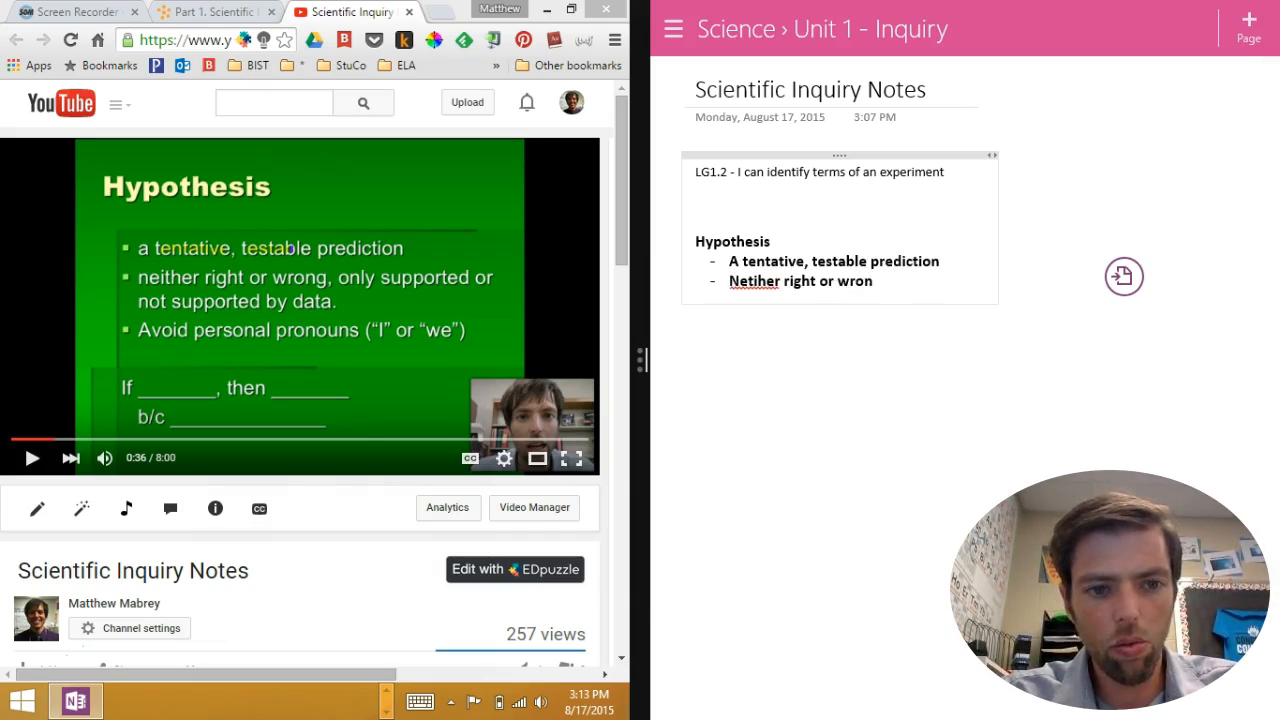
{"action": "type", "text": "epported or"}
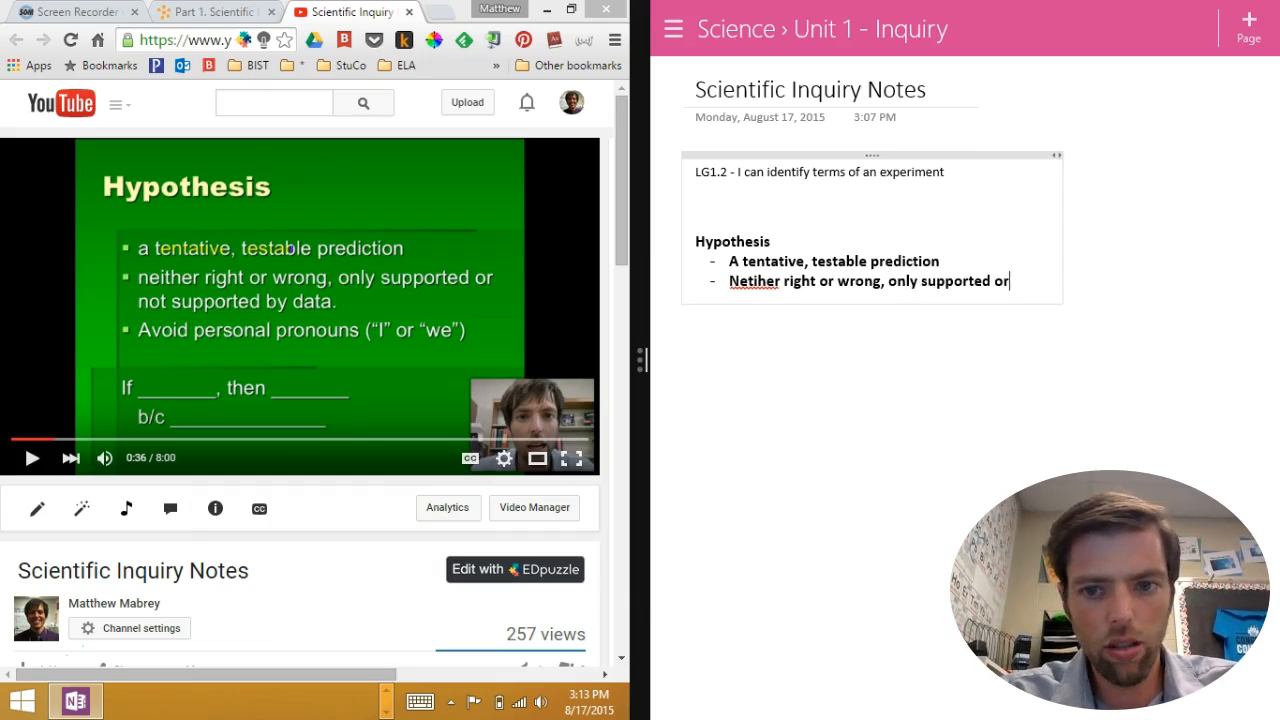
{"action": "type", "text": " not supported by d"}
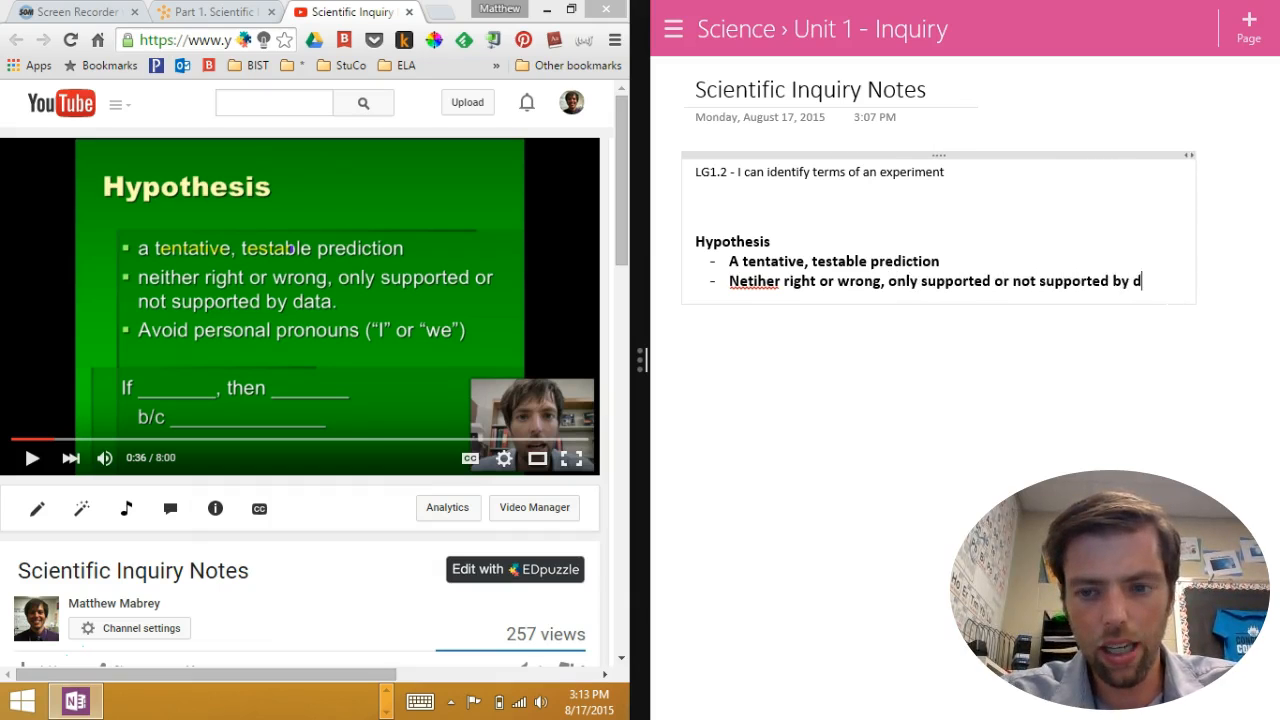
{"action": "type", "text": "ata"}
- Add a third dashed note under Hypothesis reading "Avoid personal pronouns ("I" or "we")"
{"action": "key", "text": "Return"}
{"action": "type", "text": "avoid personal p"}
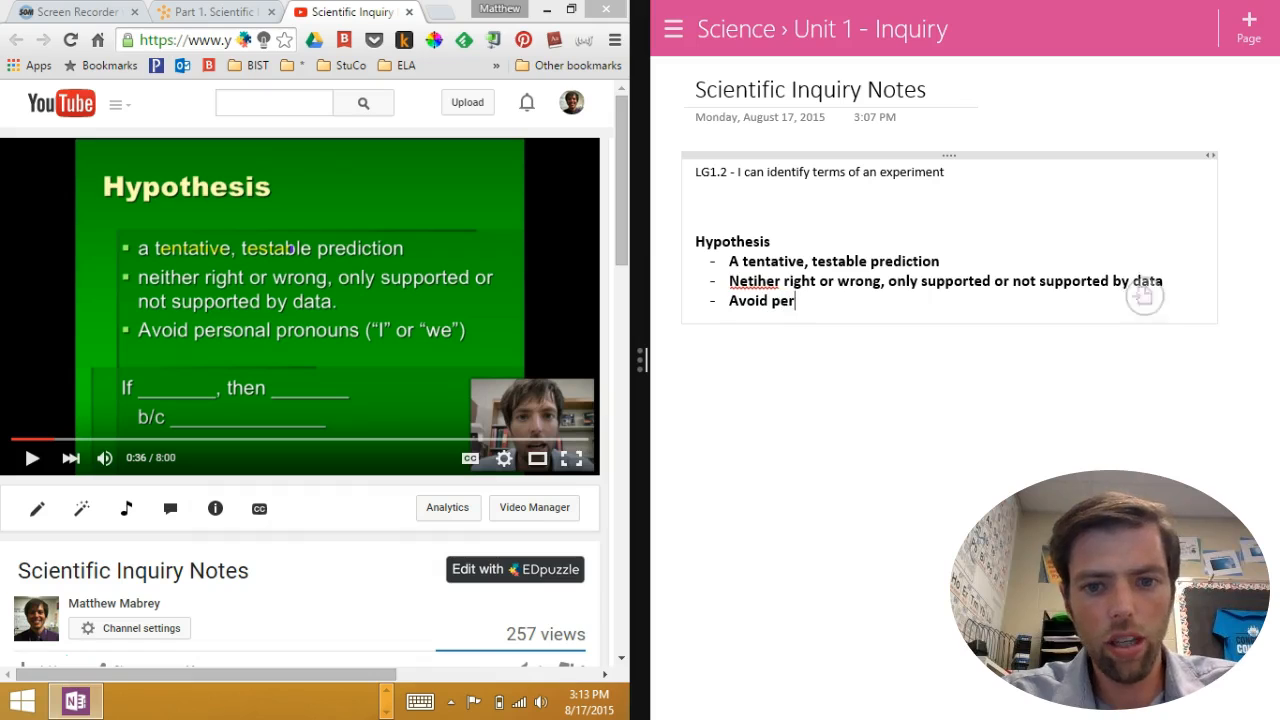
{"action": "type", "text": "ronouns"}
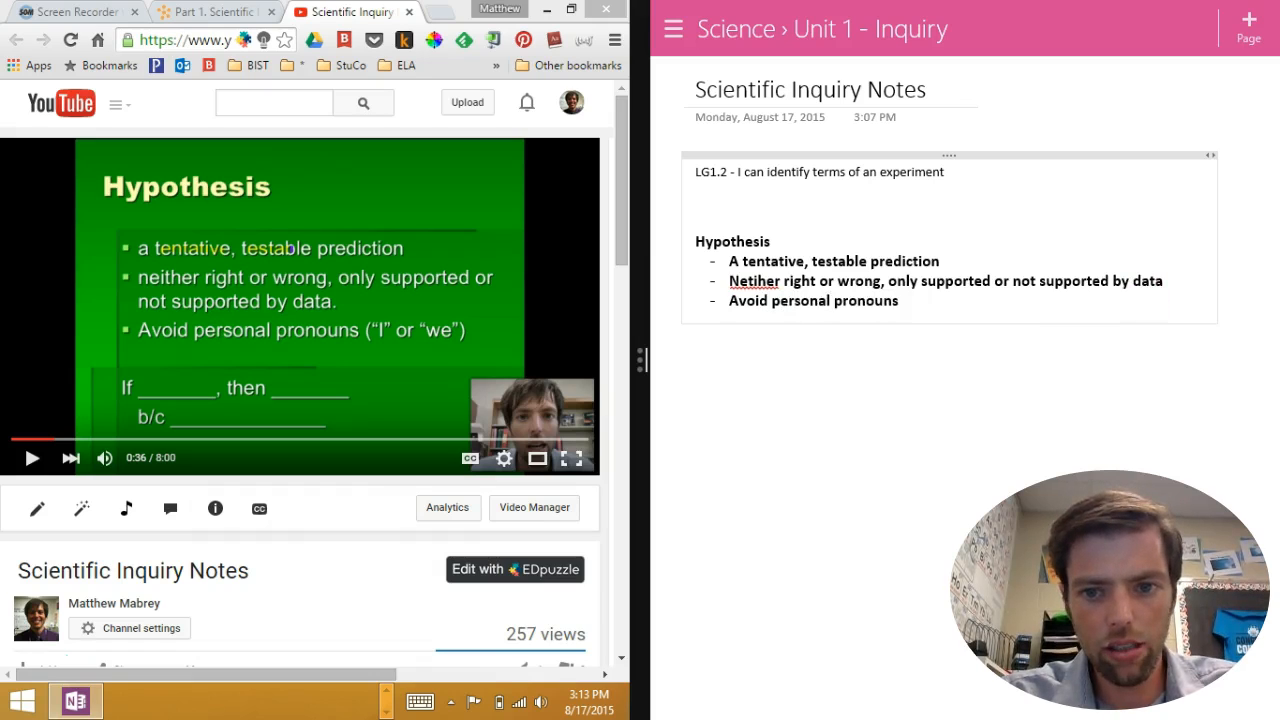
{"action": "type", "text": " (\"I\" or \"we"}
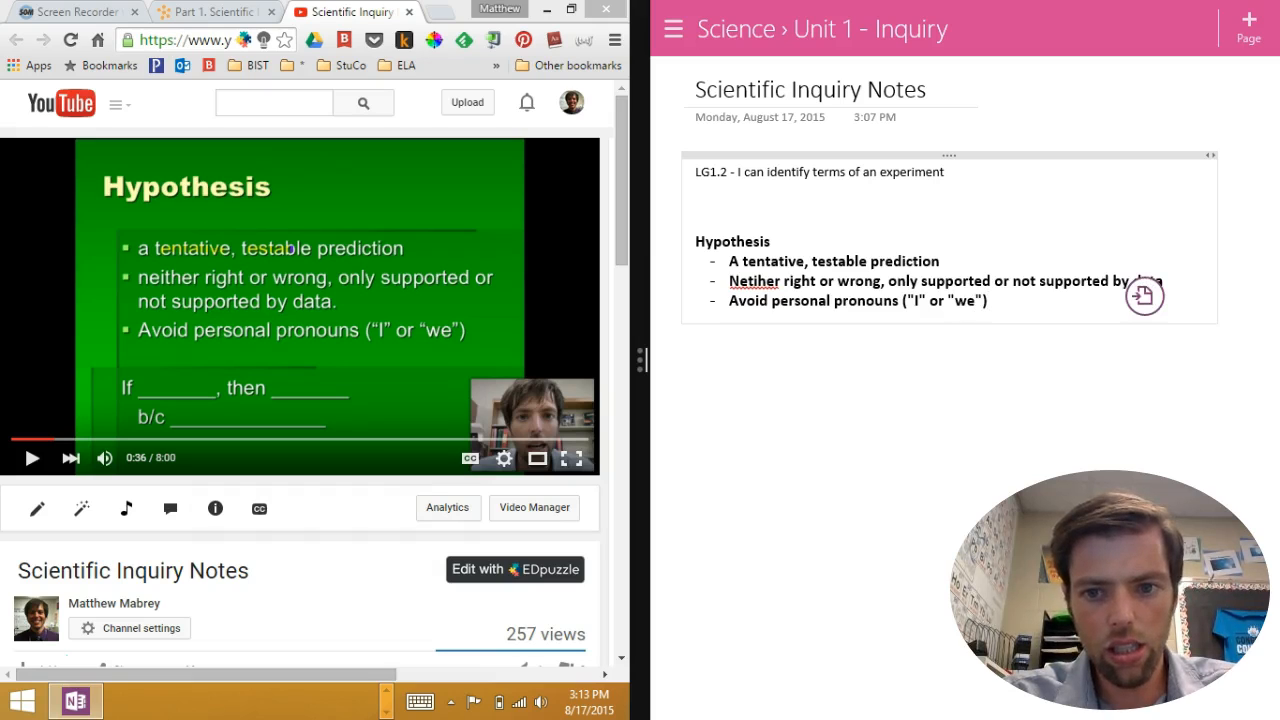
- End the dashed list and add the fill-in sentence "If ____, then ____ b/c ____" with blank lines below it
{"action": "key", "text": "Return"}
{"action": "key", "text": "Return"}
{"action": "key", "text": "Return"}
{"action": "type", "text": "If"}
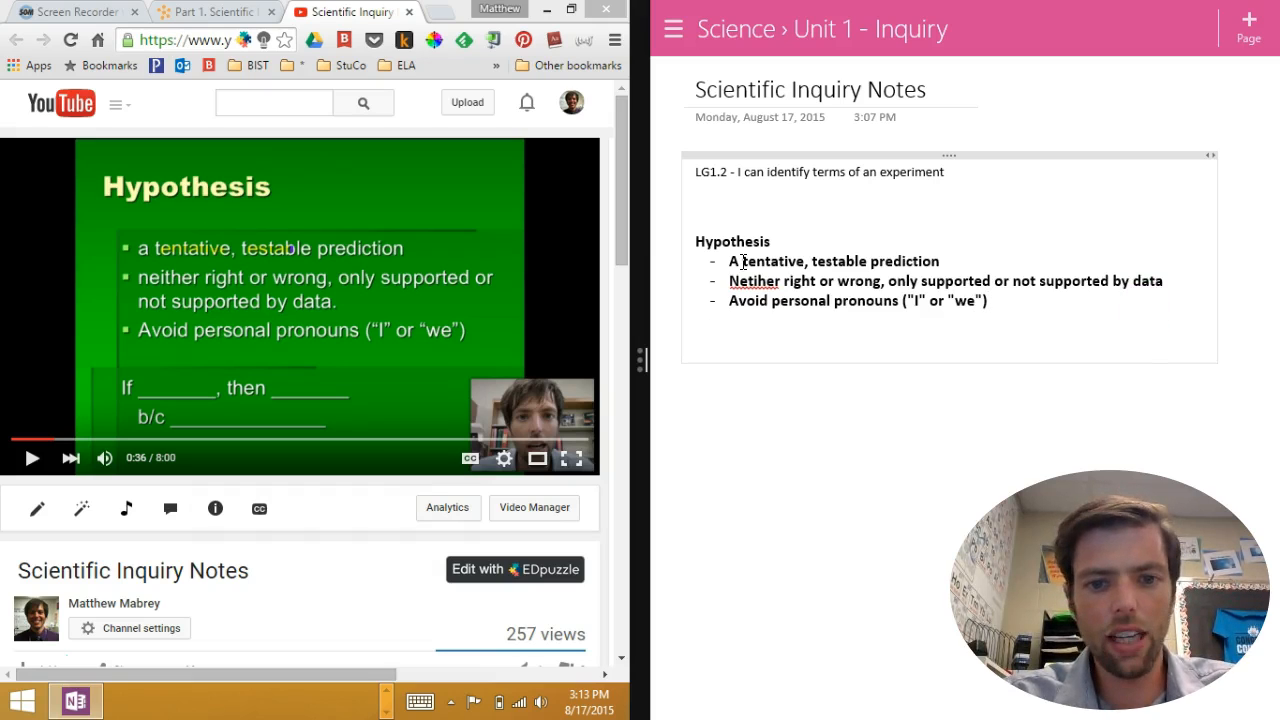
{"action": "type", "text": " ______________, then _______________ b"}
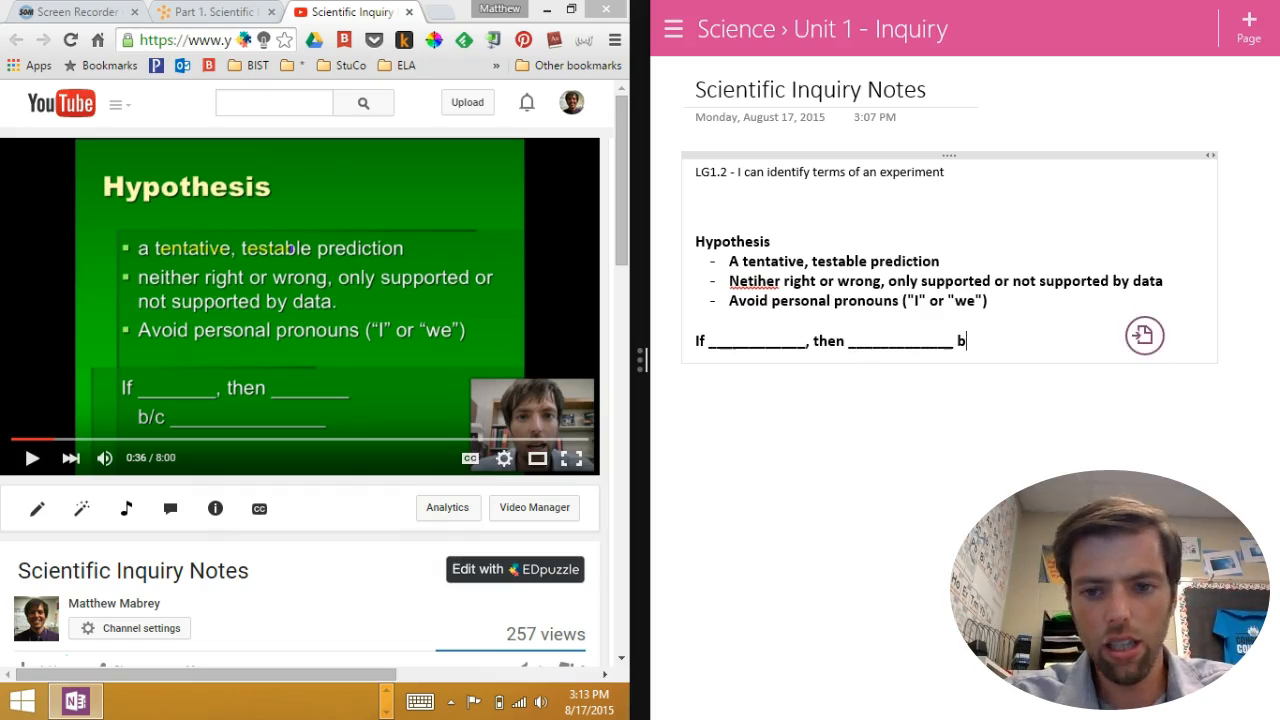
{"action": "type", "text": "/c _________"}
{"action": "key", "text": "Return"}
{"action": "key", "text": "Return"}
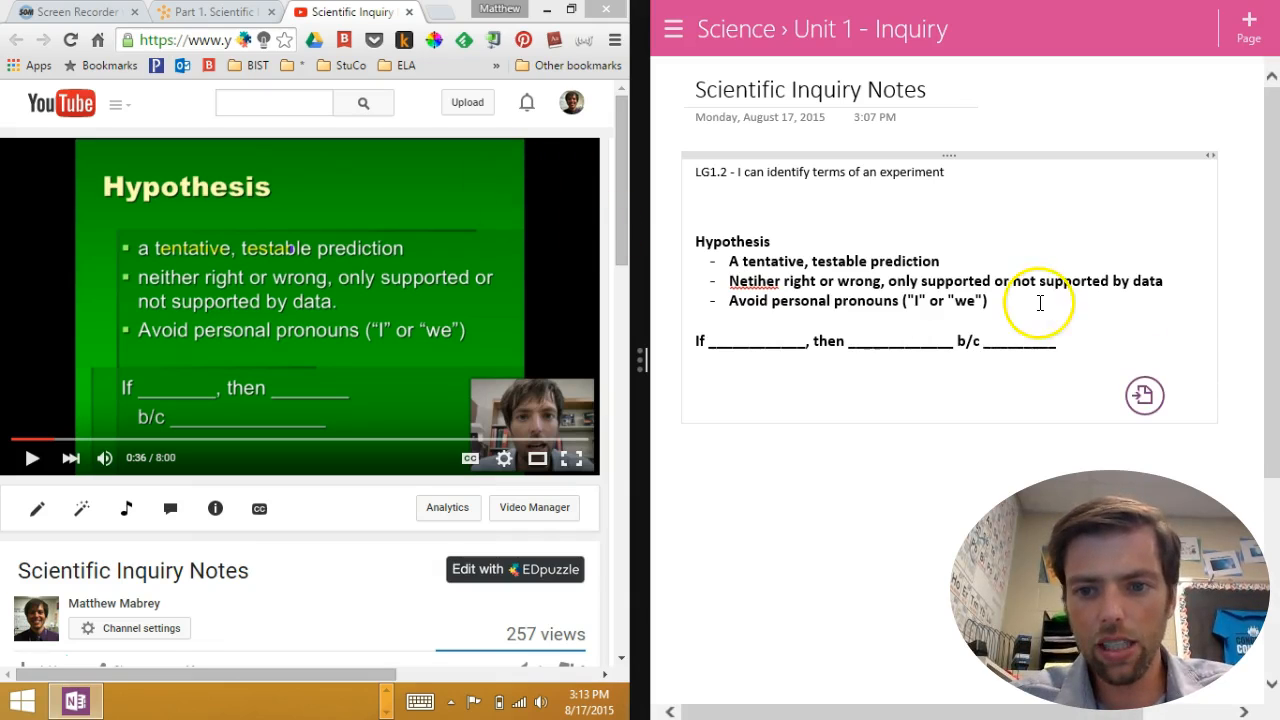
- Remove the bold formatting from the dashed notes and the fill-in sentence, leaving the Hypothesis heading out of the selection
{"action": "left_click_drag", "start_coordinate": [1057, 342], "coordinate": [731, 262]}
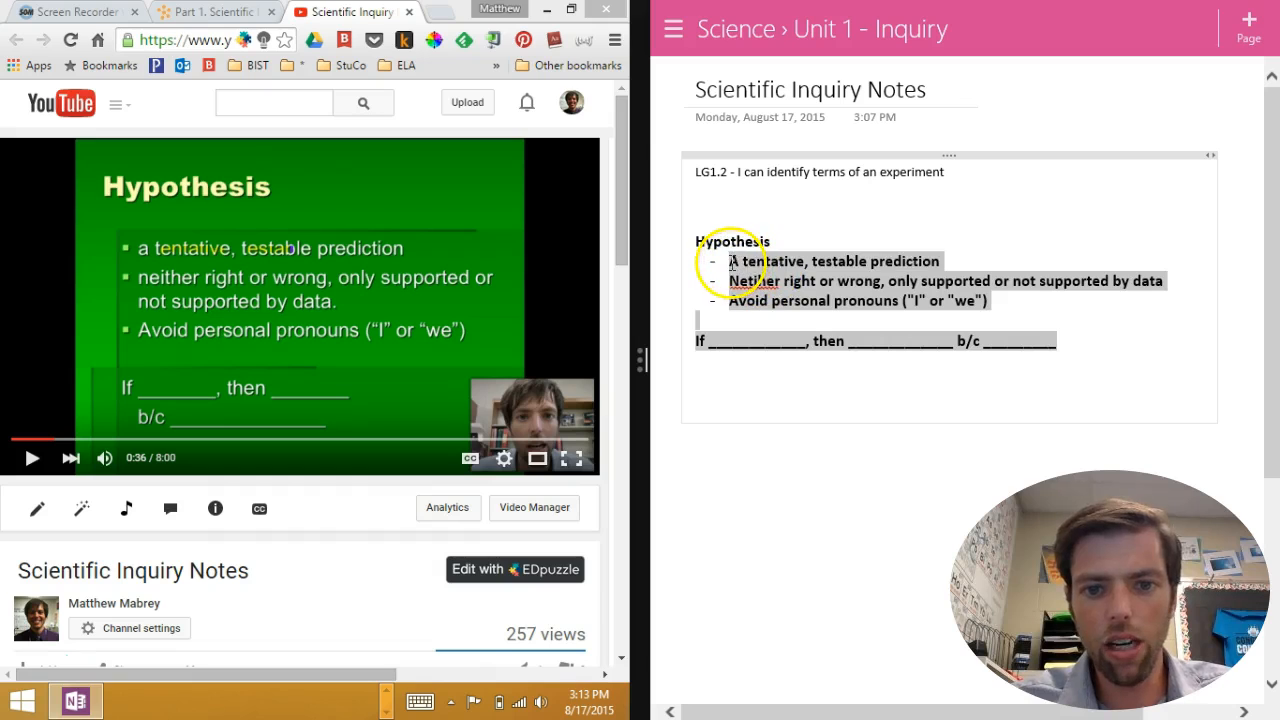
{"action": "left_click", "coordinate": [1144, 254]}
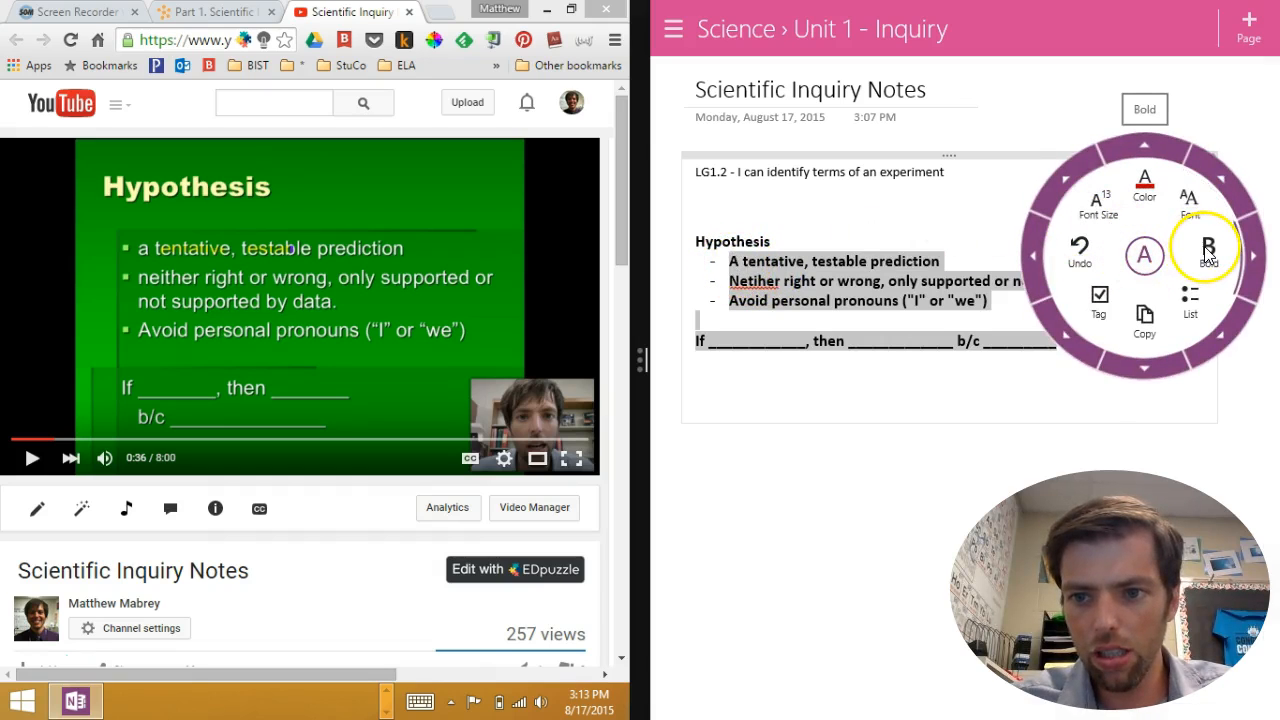
{"action": "left_click", "coordinate": [1255, 258]}
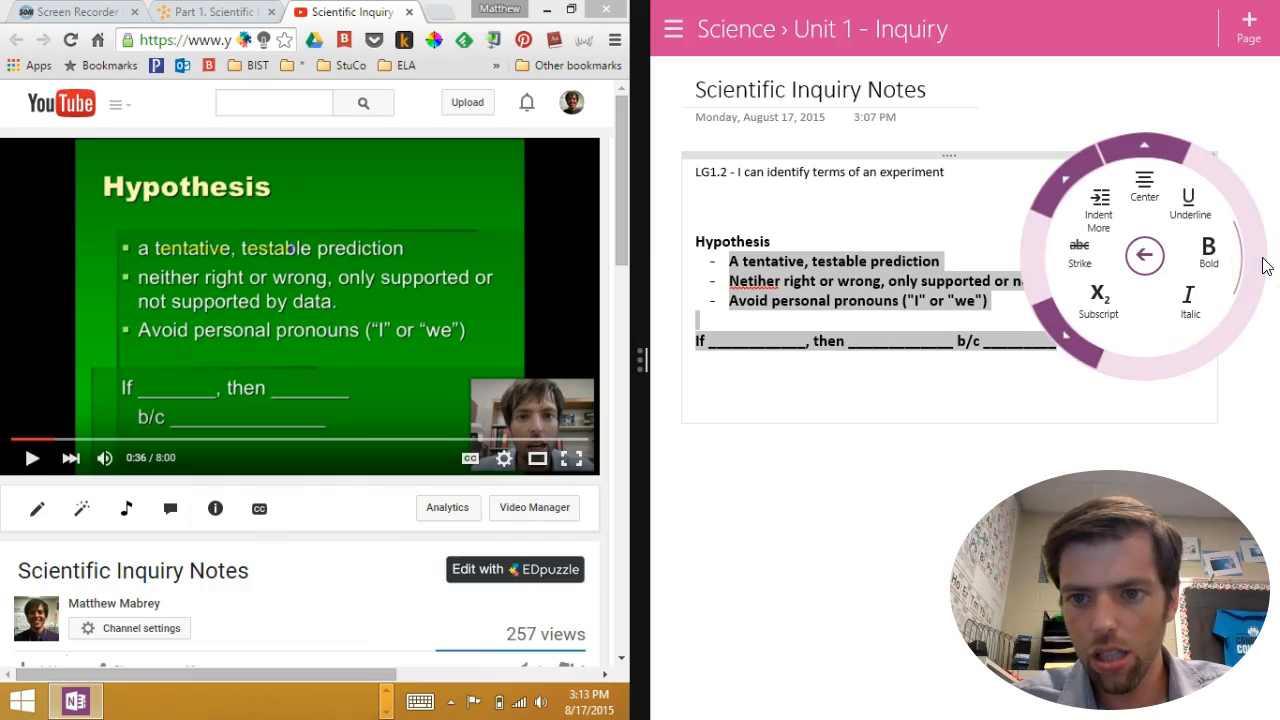
{"action": "left_click", "coordinate": [1208, 250]}
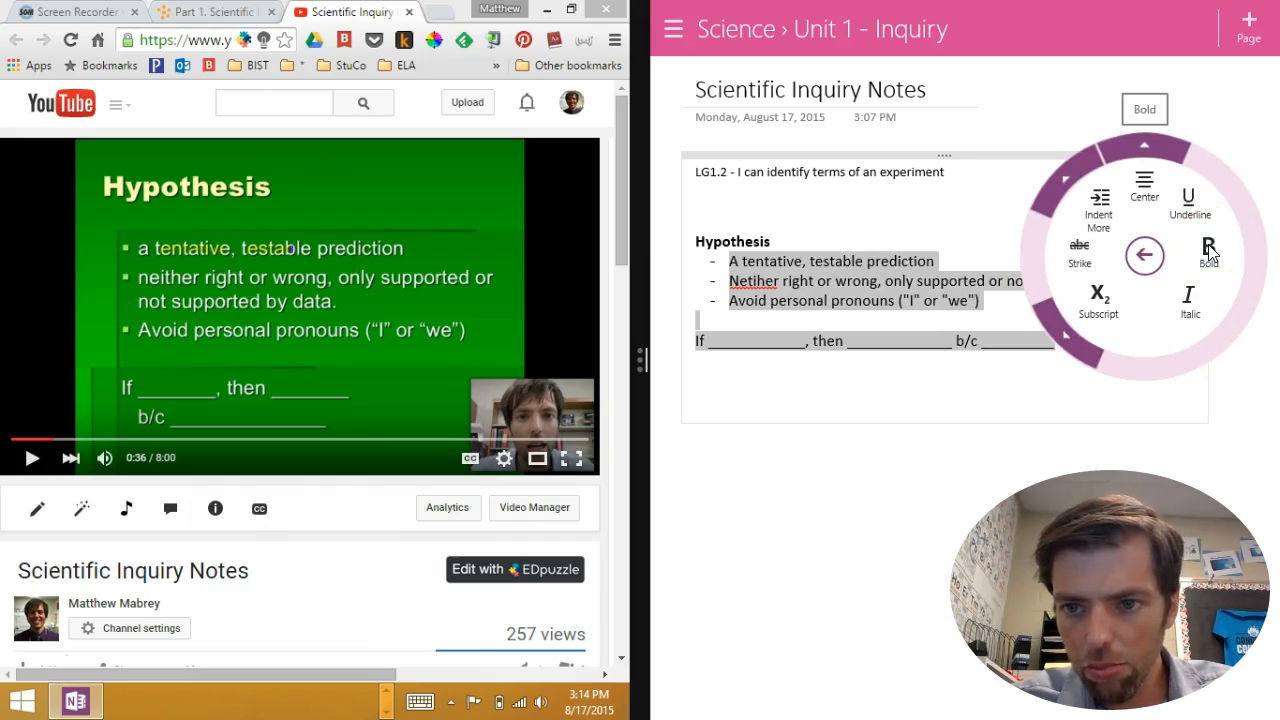
- Correct the misspelled first word of the second dashed note to "Neither"
{"action": "left_click", "coordinate": [884, 279]}
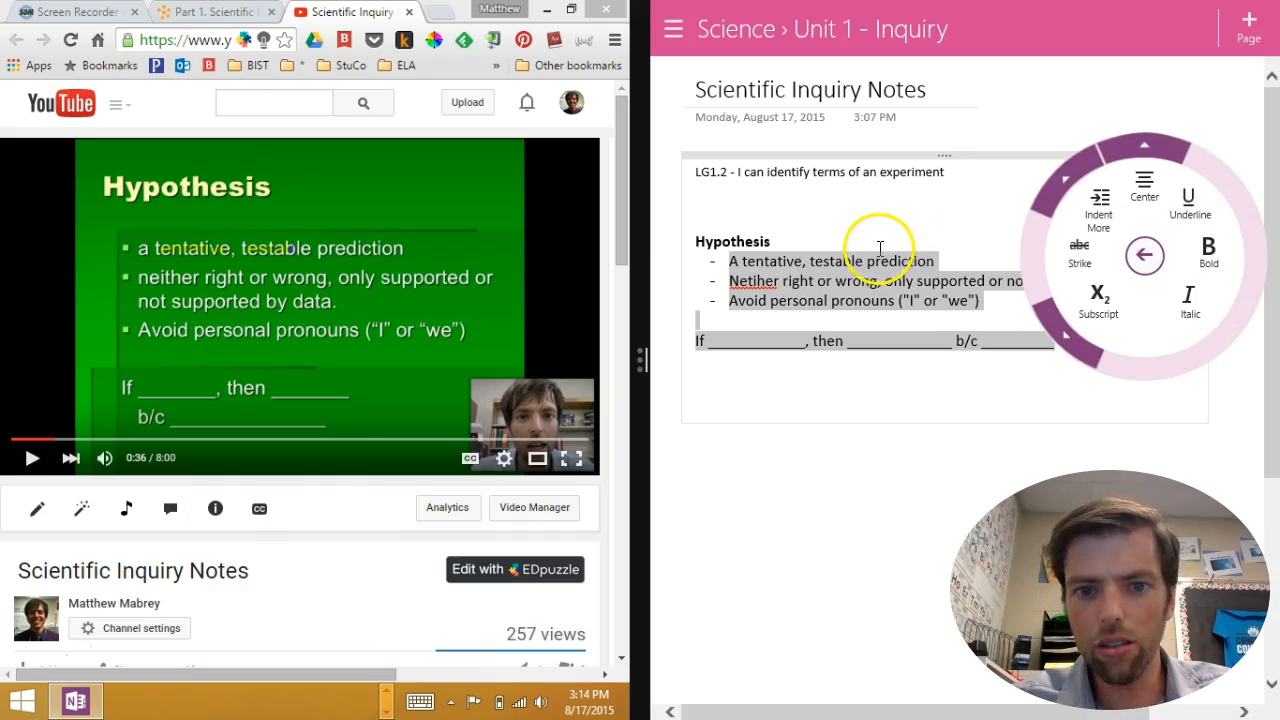
{"action": "double_click", "coordinate": [747, 283]}
{"action": "type", "text": "Neither"}
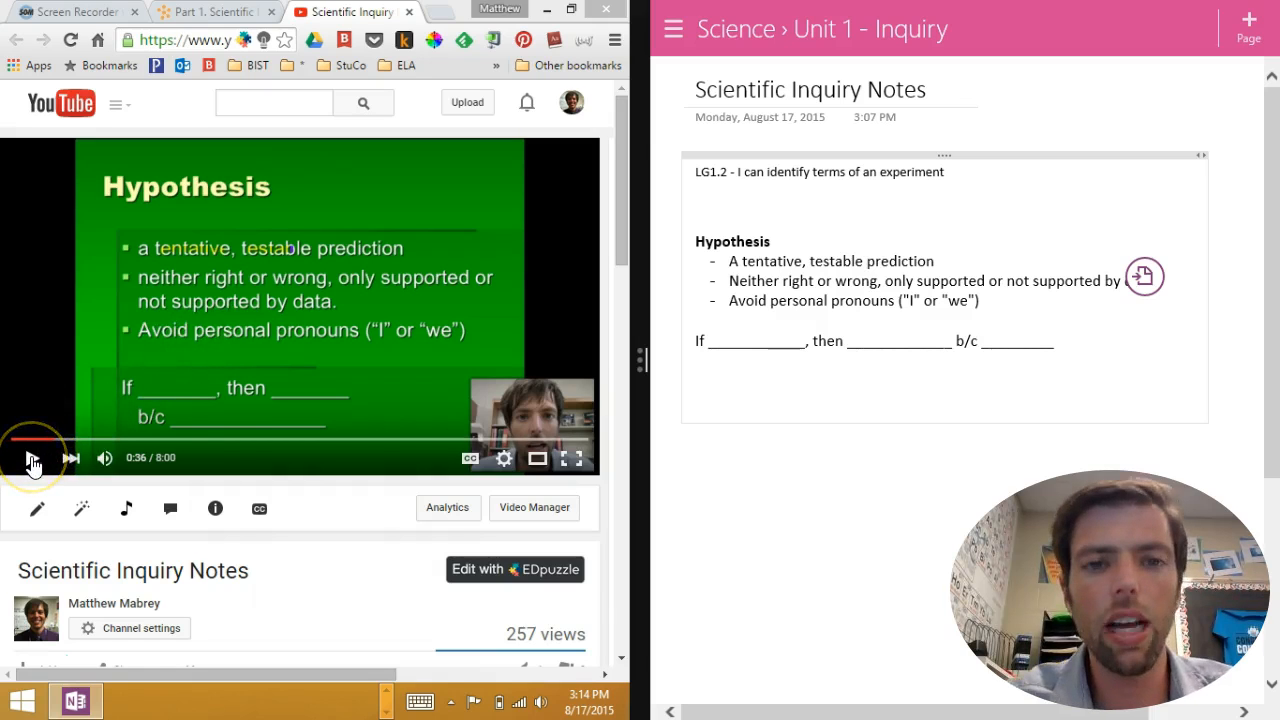
- Play the Scientific Inquiry video in Chrome through the part about personal pronouns and pause it at 0:53
{"action": "left_click", "coordinate": [33, 459]}
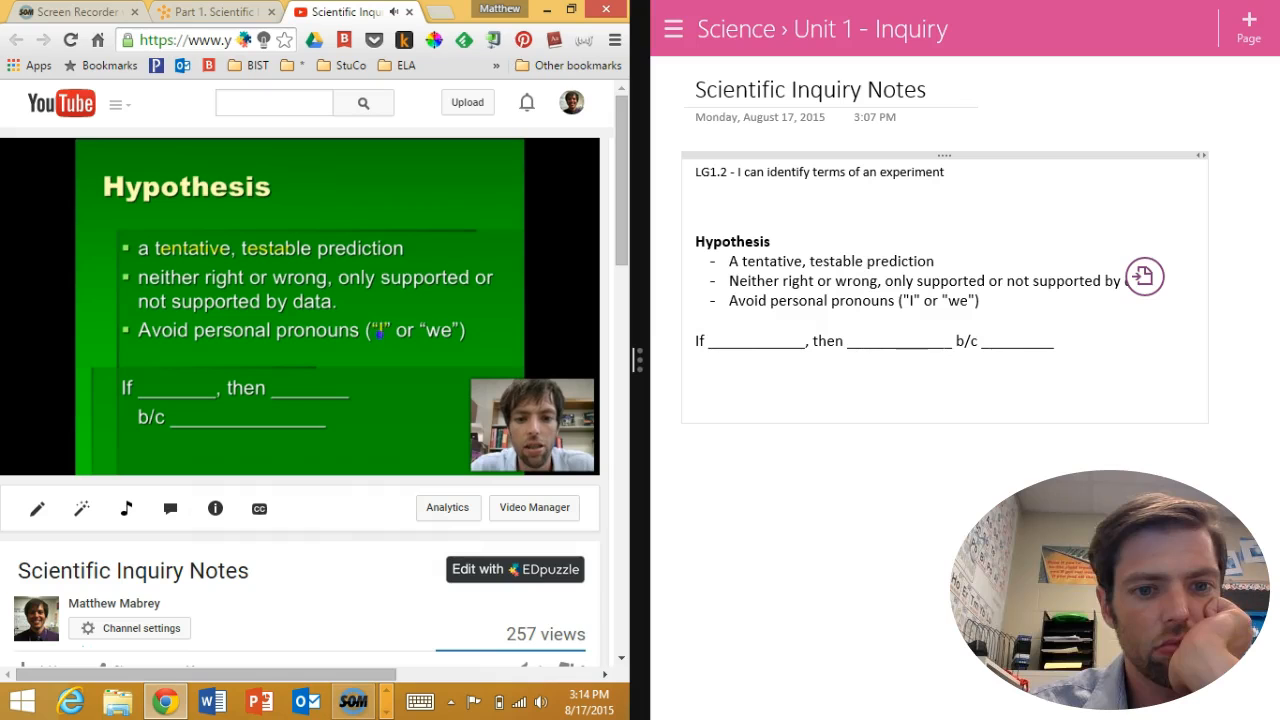
{"action": "mouse_move", "coordinate": [166, 304]}
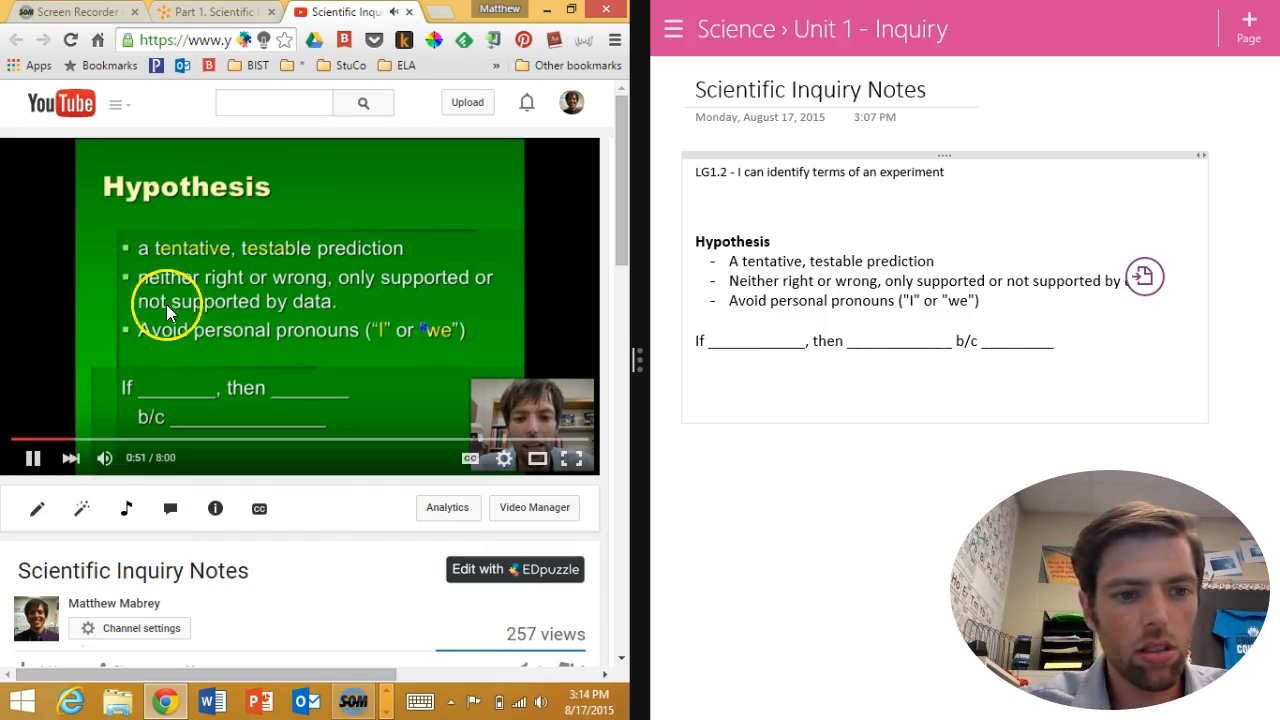
{"action": "left_click", "coordinate": [32, 460]}
- Mark "I" or "we" in the third dashed note of the OneNote page with the thick yellow highlighter
{"action": "left_click", "coordinate": [1146, 280]}
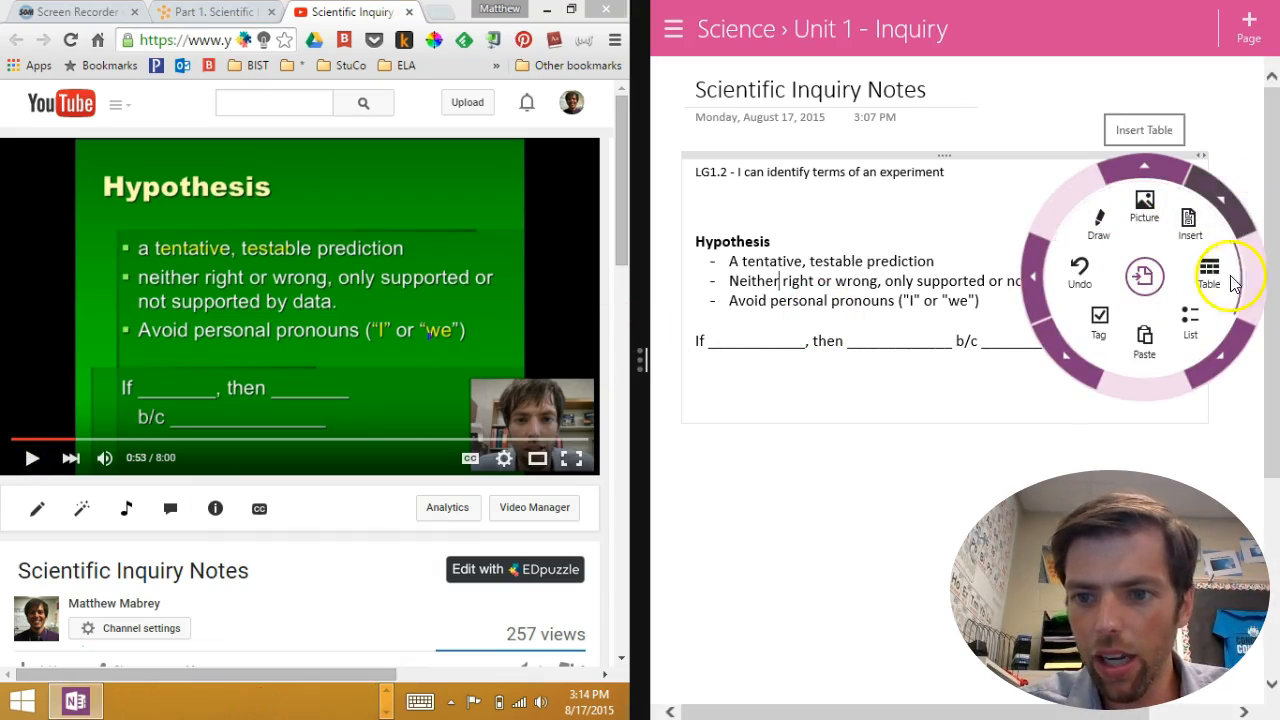
{"action": "left_click", "coordinate": [1100, 225]}
{"action": "left_click", "coordinate": [1133, 134]}
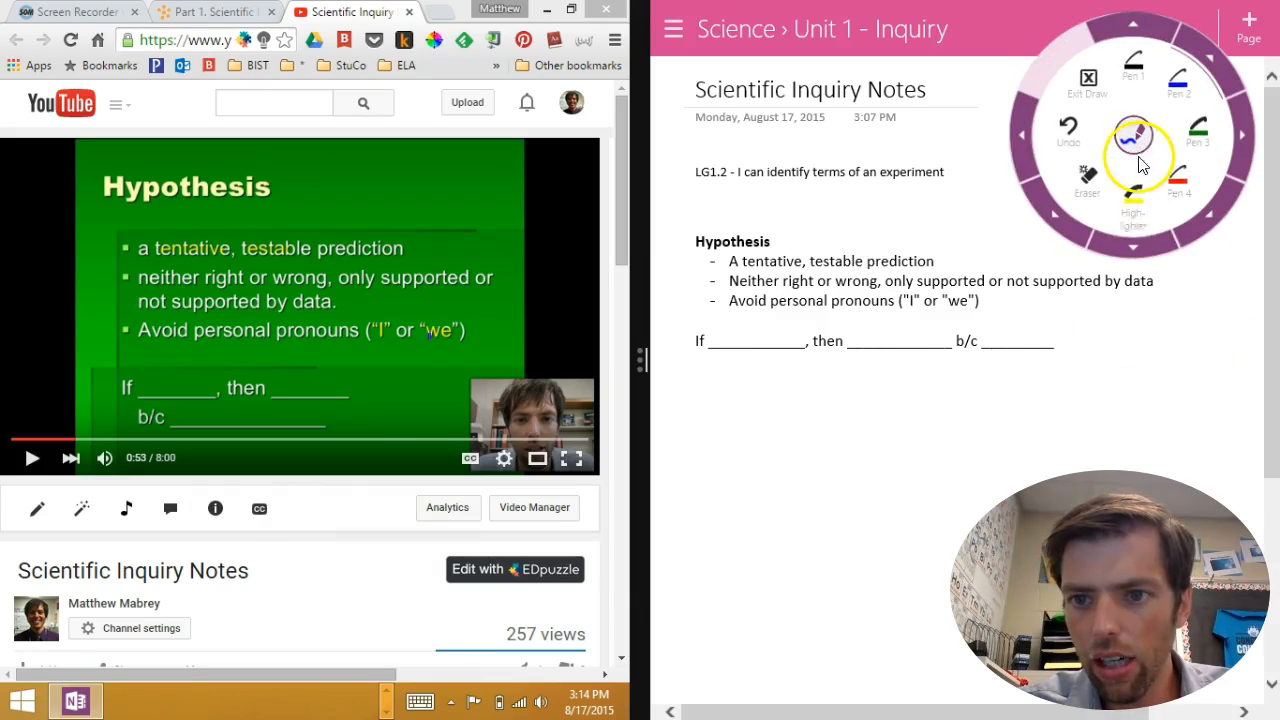
{"action": "left_click", "coordinate": [1136, 196]}
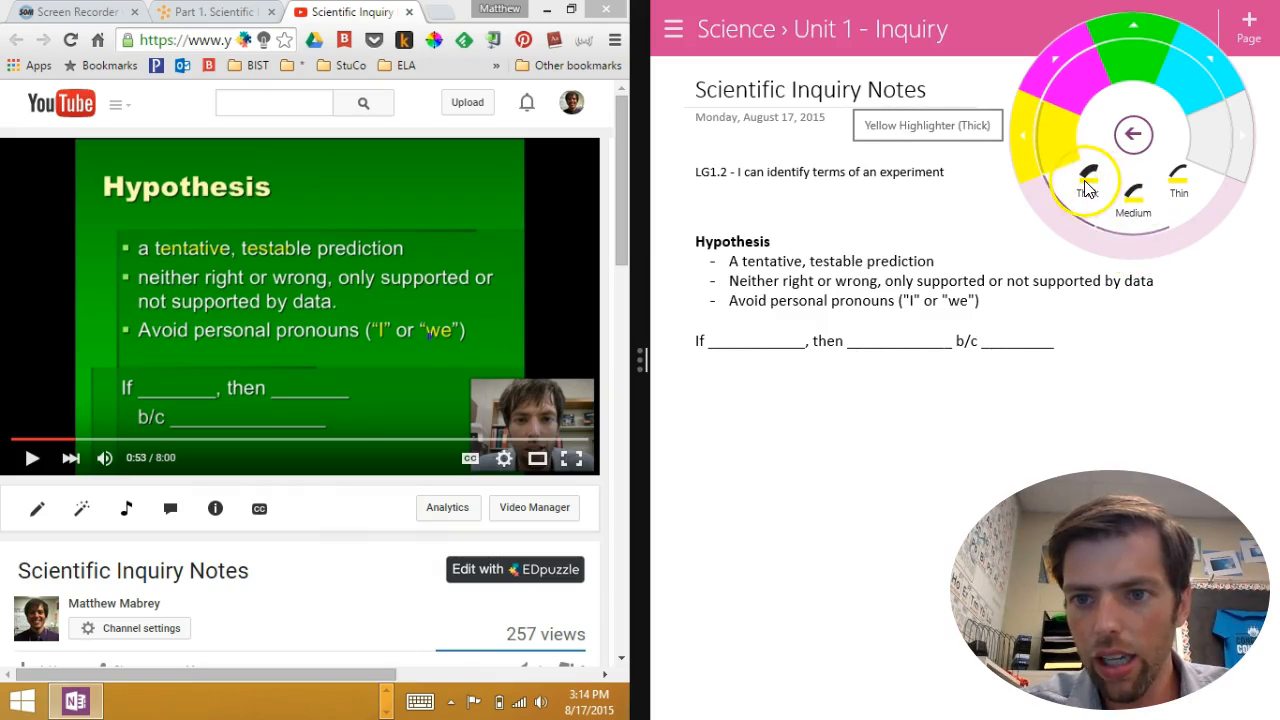
{"action": "left_click", "coordinate": [1087, 190]}
{"action": "left_click_drag", "start_coordinate": [906, 302], "coordinate": [976, 304]}
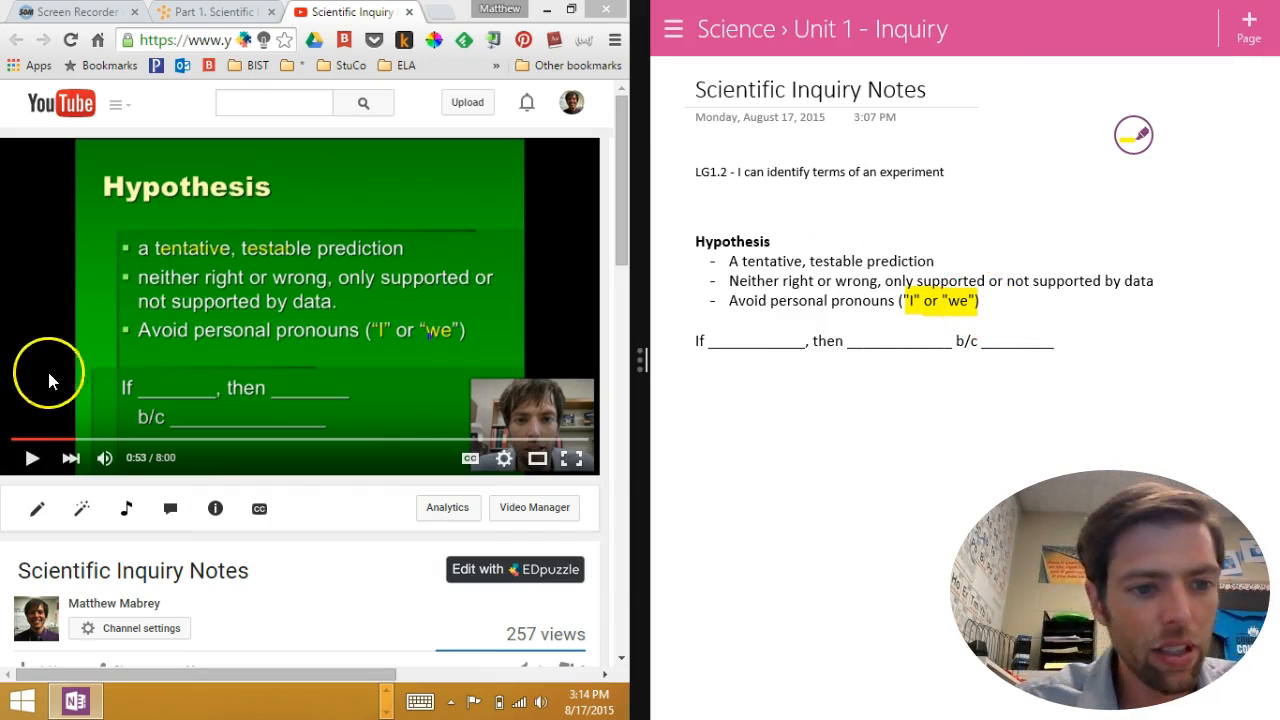
- Resume the video, highlight "tentative, testable" in yellow in the first dashed note, and pause the video at 1:12
{"action": "left_click", "coordinate": [31, 458]}
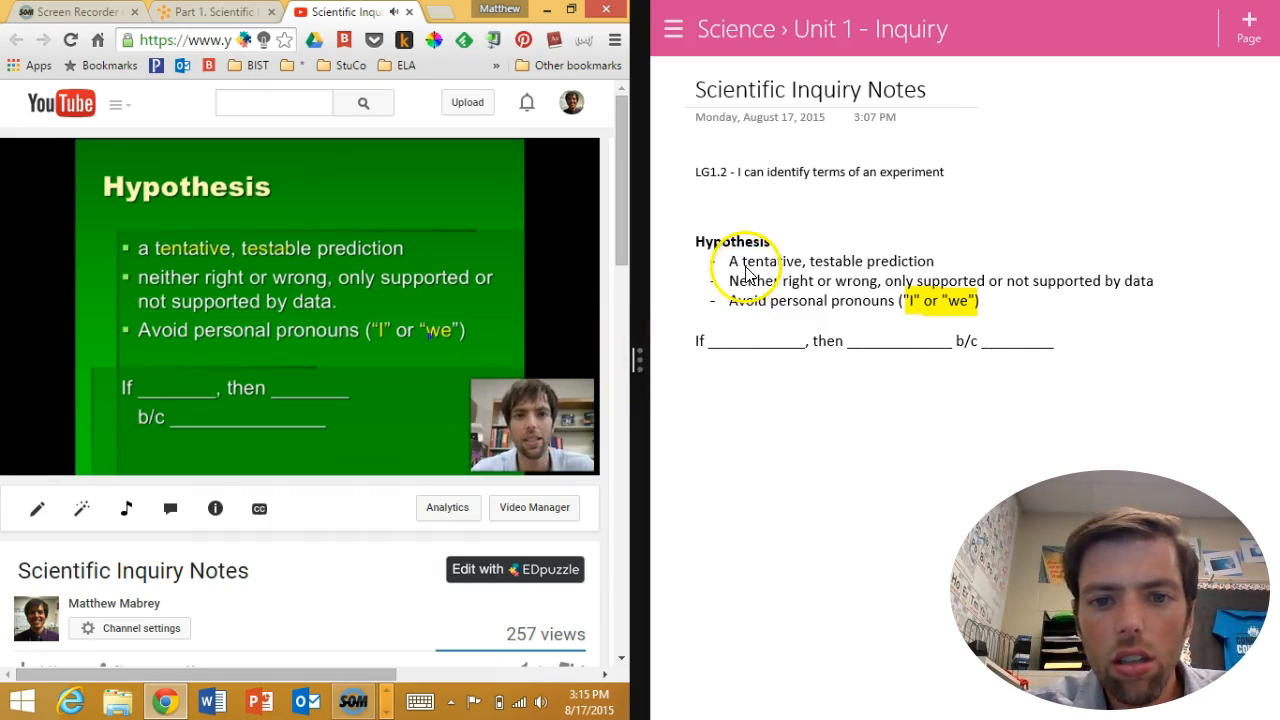
{"action": "left_click_drag", "start_coordinate": [745, 268], "coordinate": [865, 268]}
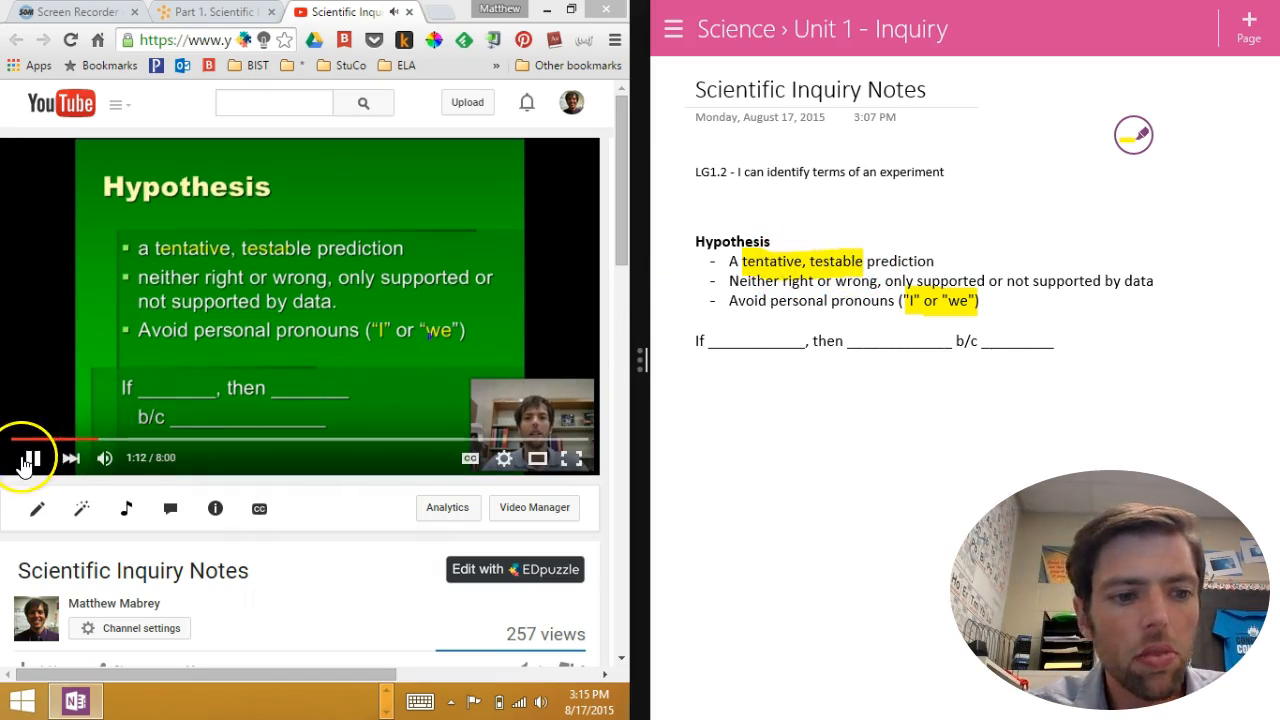
{"action": "left_click", "coordinate": [27, 459]}
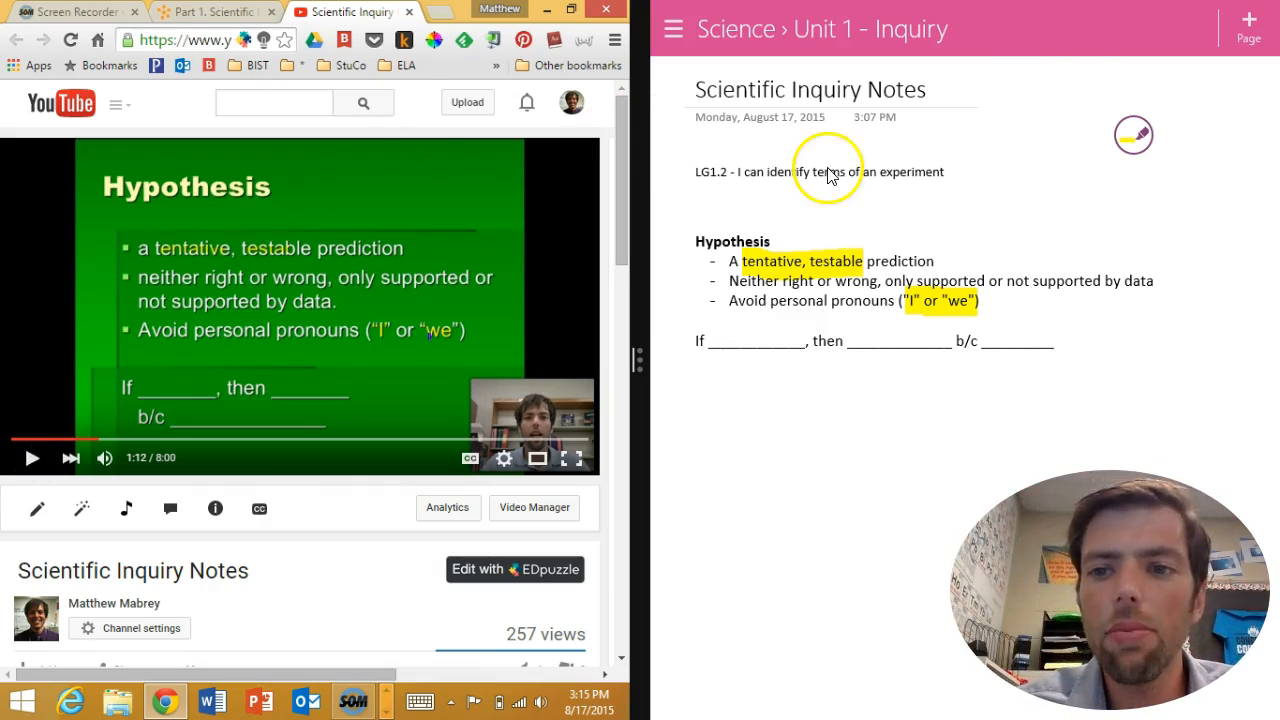
- Draw a red exclamation mark with Pen 4 just after "prediction" in the first dashed note
{"action": "left_click", "coordinate": [1140, 133]}
{"action": "left_click", "coordinate": [1179, 178]}
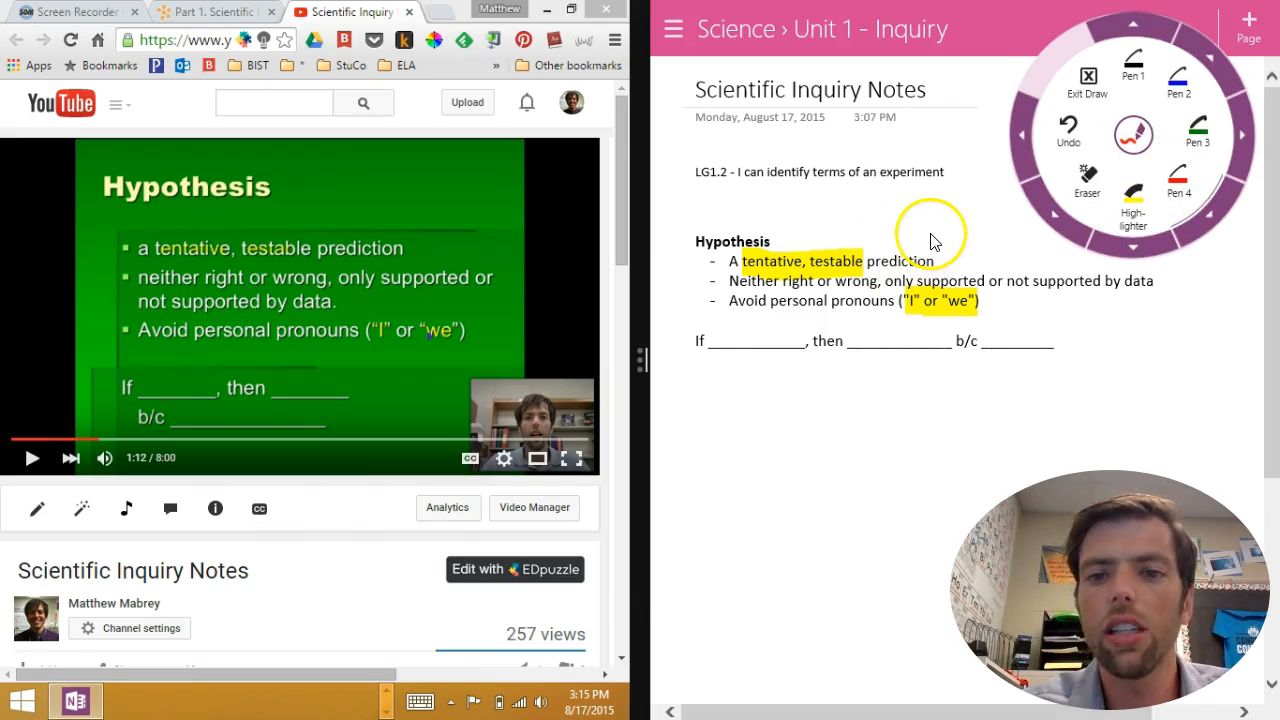
{"action": "mouse_move", "coordinate": [933, 232]}
{"action": "left_mouse_down"}
{"action": "mouse_move", "coordinate": [945, 251]}
{"action": "mouse_move", "coordinate": [947, 234]}
{"action": "mouse_move", "coordinate": [928, 232]}
{"action": "mouse_move", "coordinate": [950, 258]}
{"action": "left_mouse_up"}
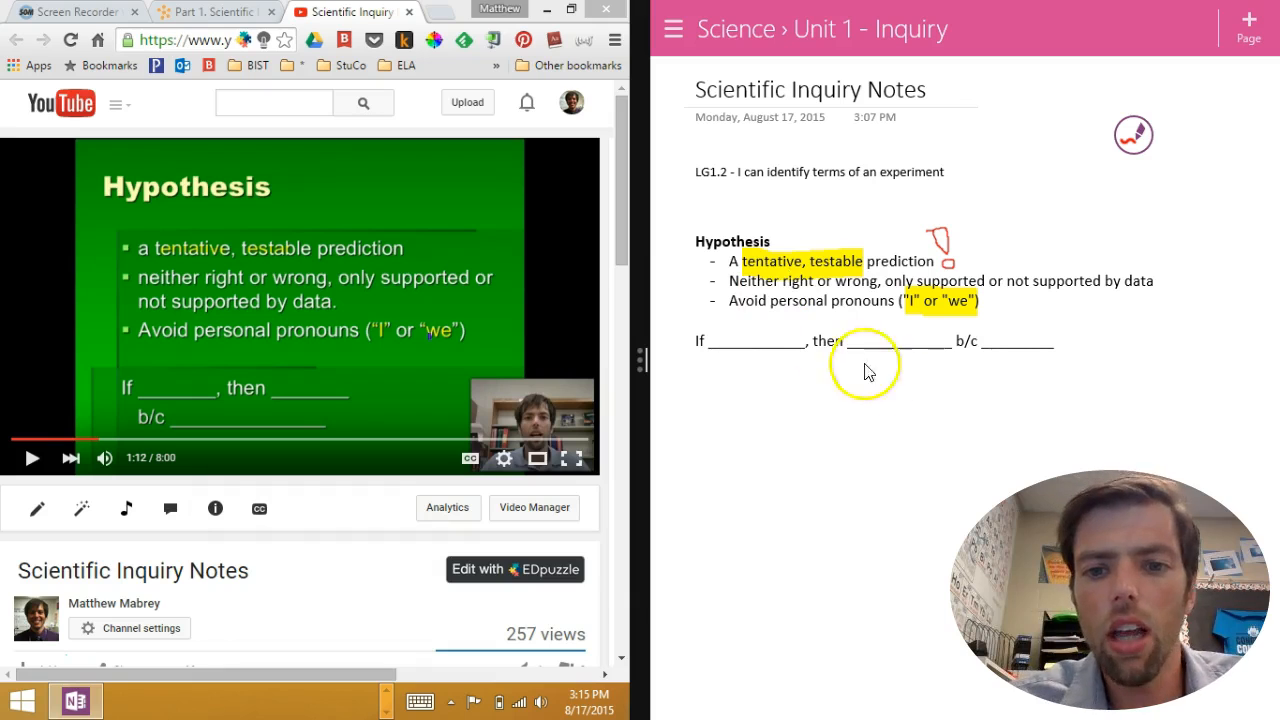
{"action": "left_click", "coordinate": [728, 400]}
- Leave drawing mode and add an empty line below the fill-in sentence
{"action": "left_click", "coordinate": [1134, 134]}
{"action": "left_click", "coordinate": [1088, 85]}
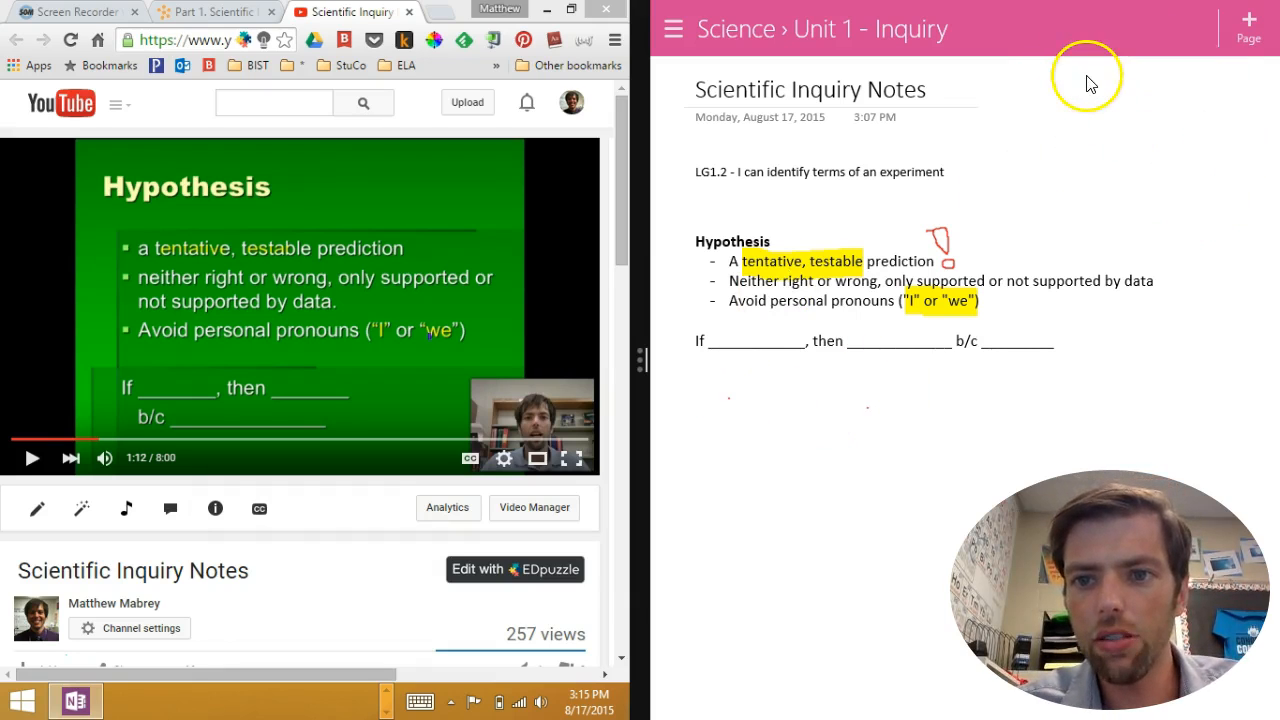
{"action": "left_click", "coordinate": [824, 389]}
{"action": "key", "text": "Return"}
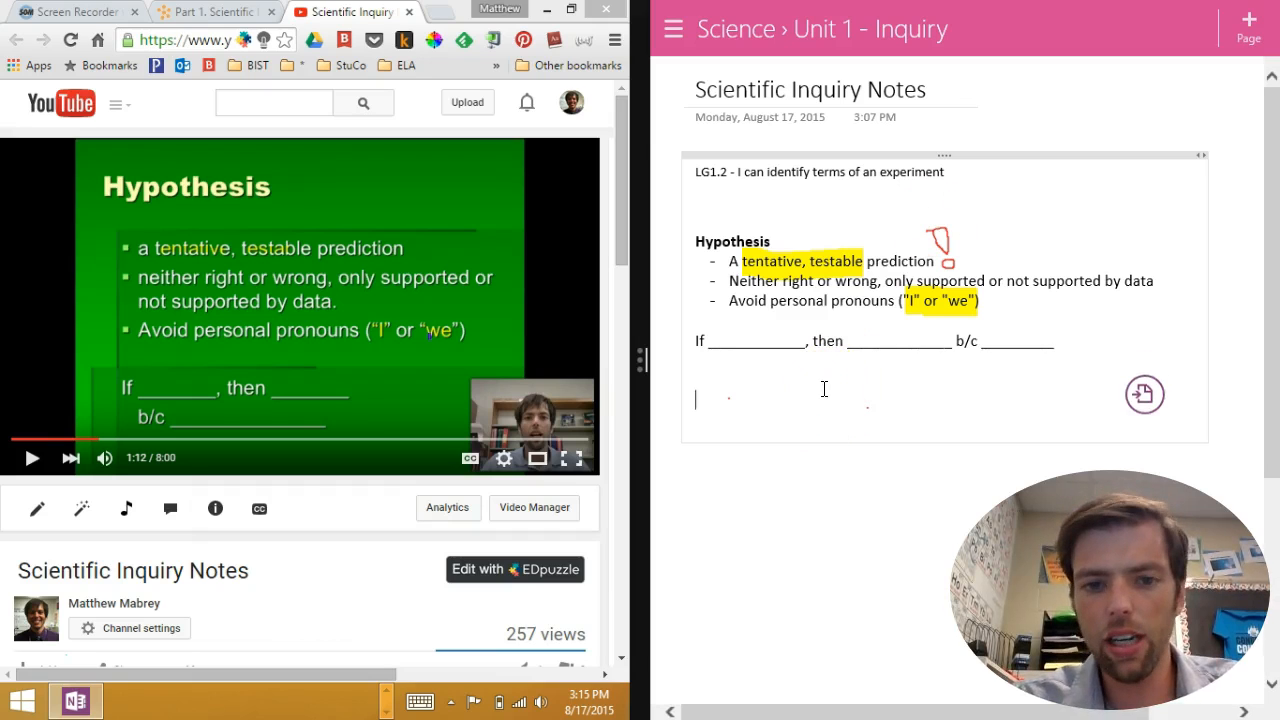
- Skip the paused video ahead to the taco hypothesis example at 2:24 and return to the empty line in the note
{"action": "left_click", "coordinate": [130, 440]}
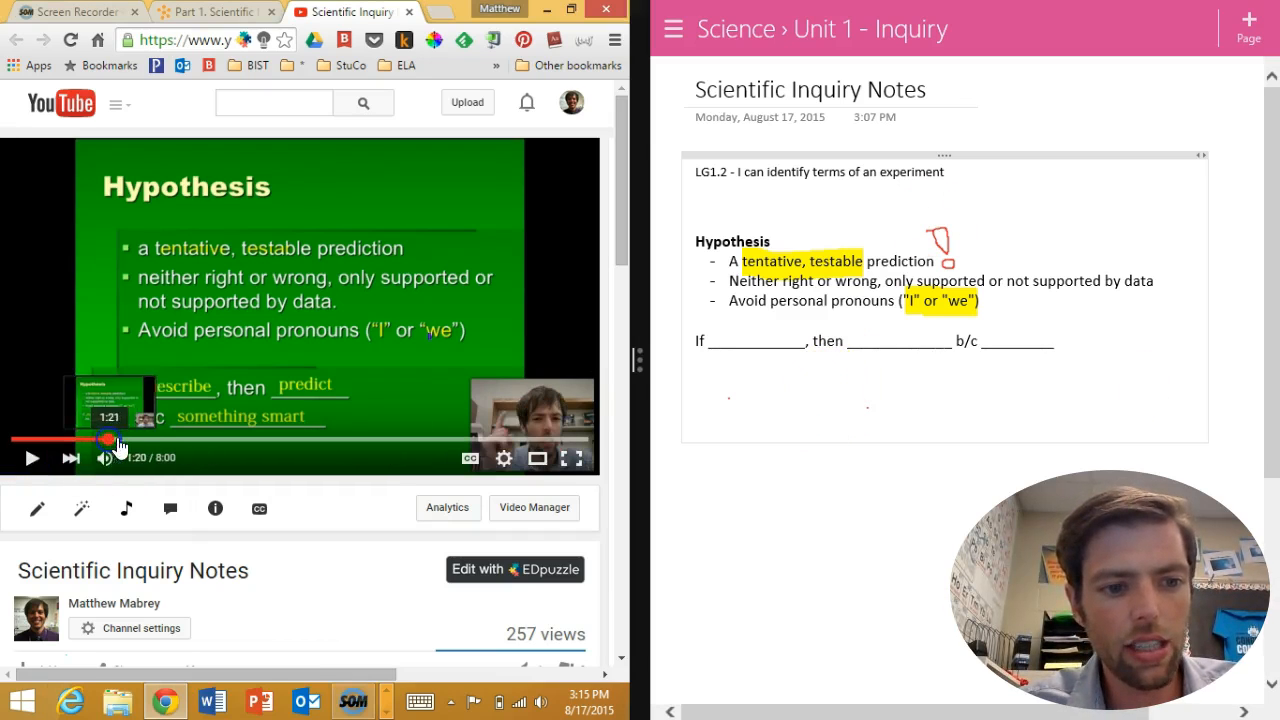
{"action": "left_click", "coordinate": [148, 441]}
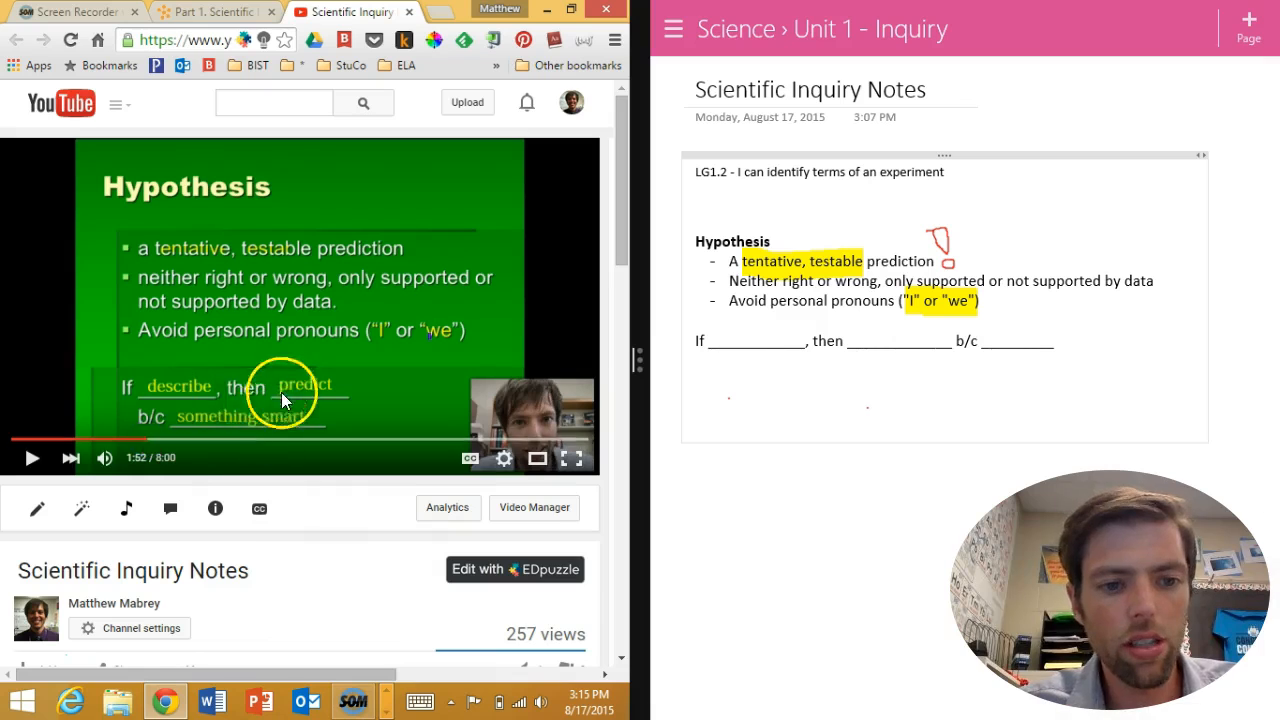
{"action": "left_click", "coordinate": [185, 440]}
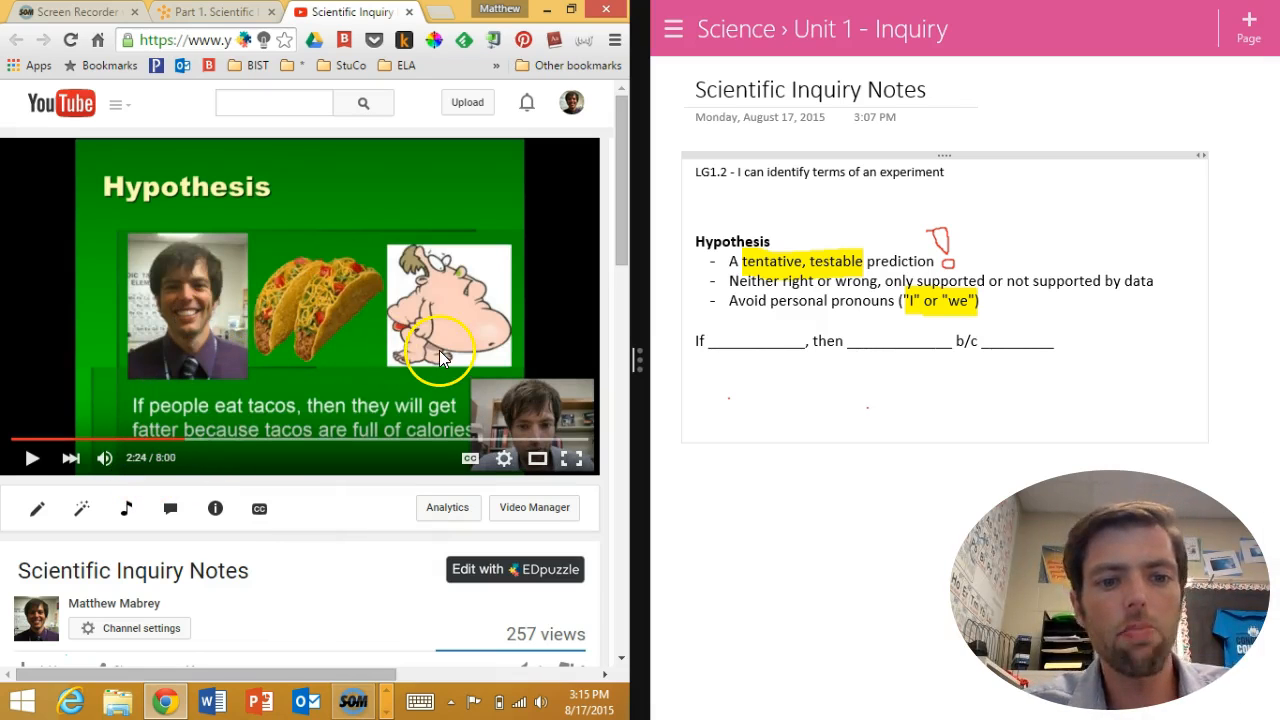
{"action": "left_click", "coordinate": [754, 397]}
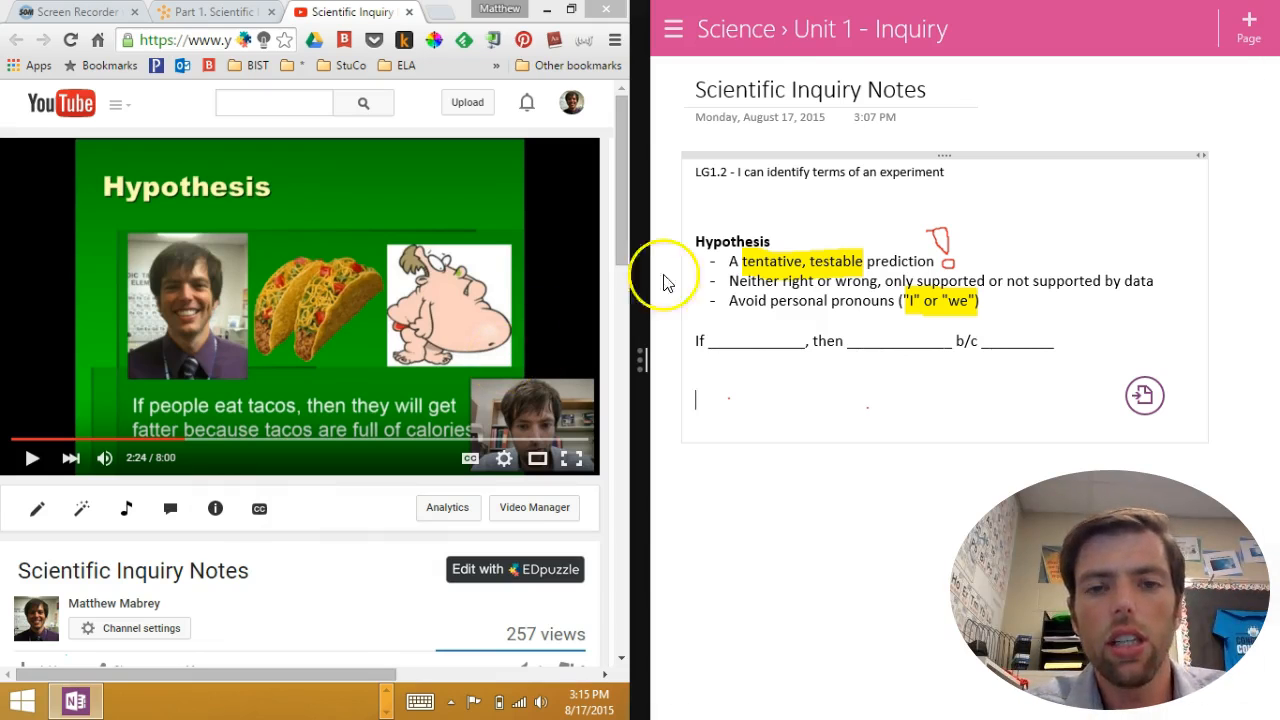
- Add a new page to the Unit 1 - Inquiry section and title it "Data Notes"
{"action": "left_click", "coordinate": [676, 37]}
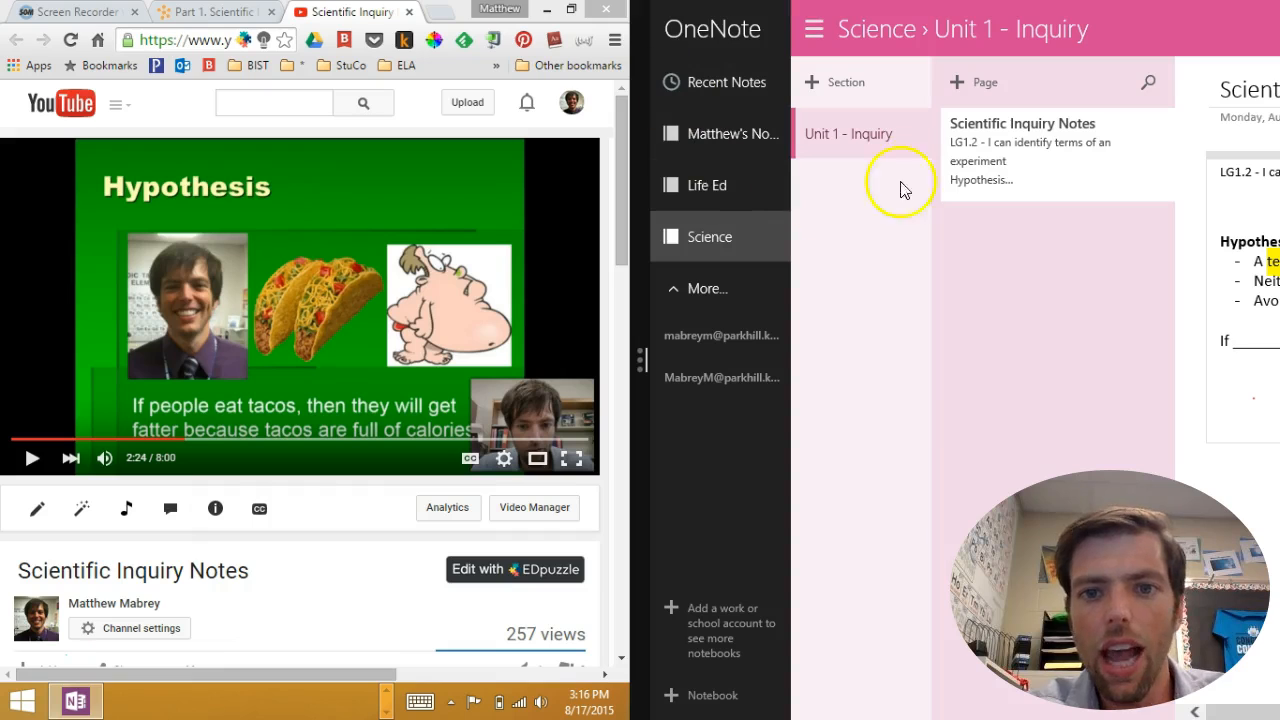
{"action": "left_click", "coordinate": [960, 82]}
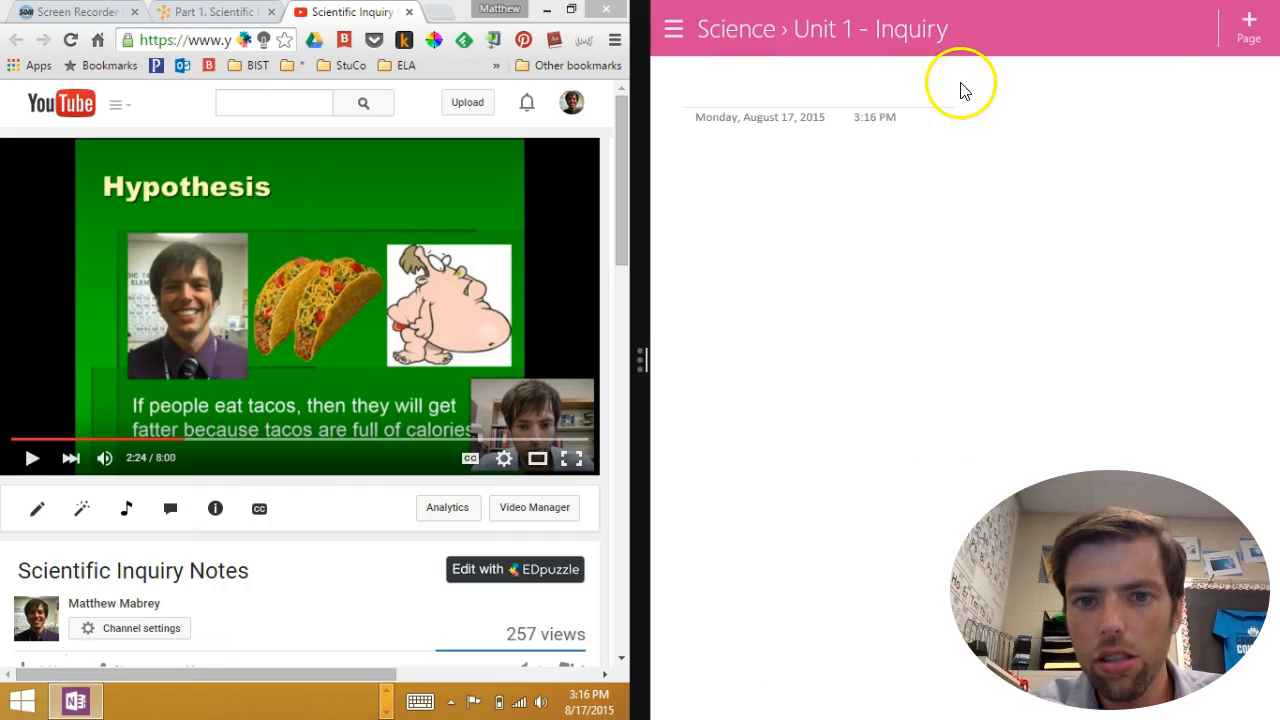
{"action": "left_click", "coordinate": [847, 106]}
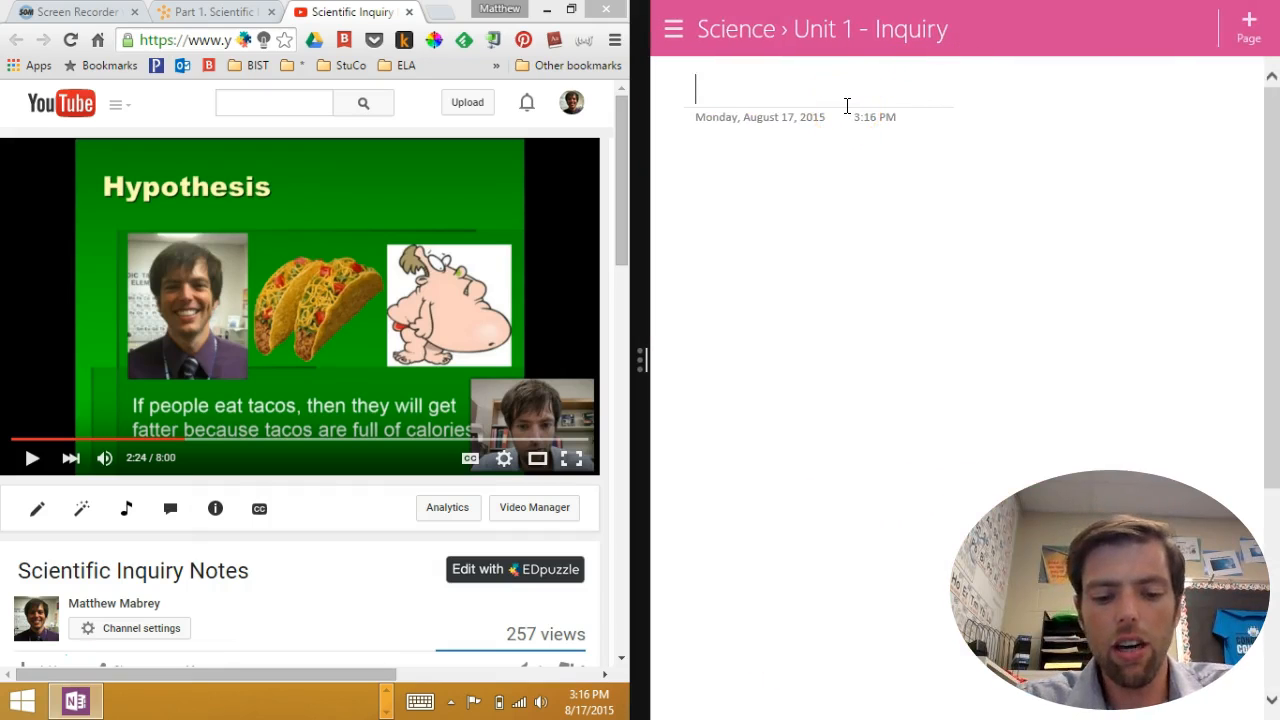
{"action": "type", "text": "Data Notes"}
{"action": "left_click", "coordinate": [801, 100]}
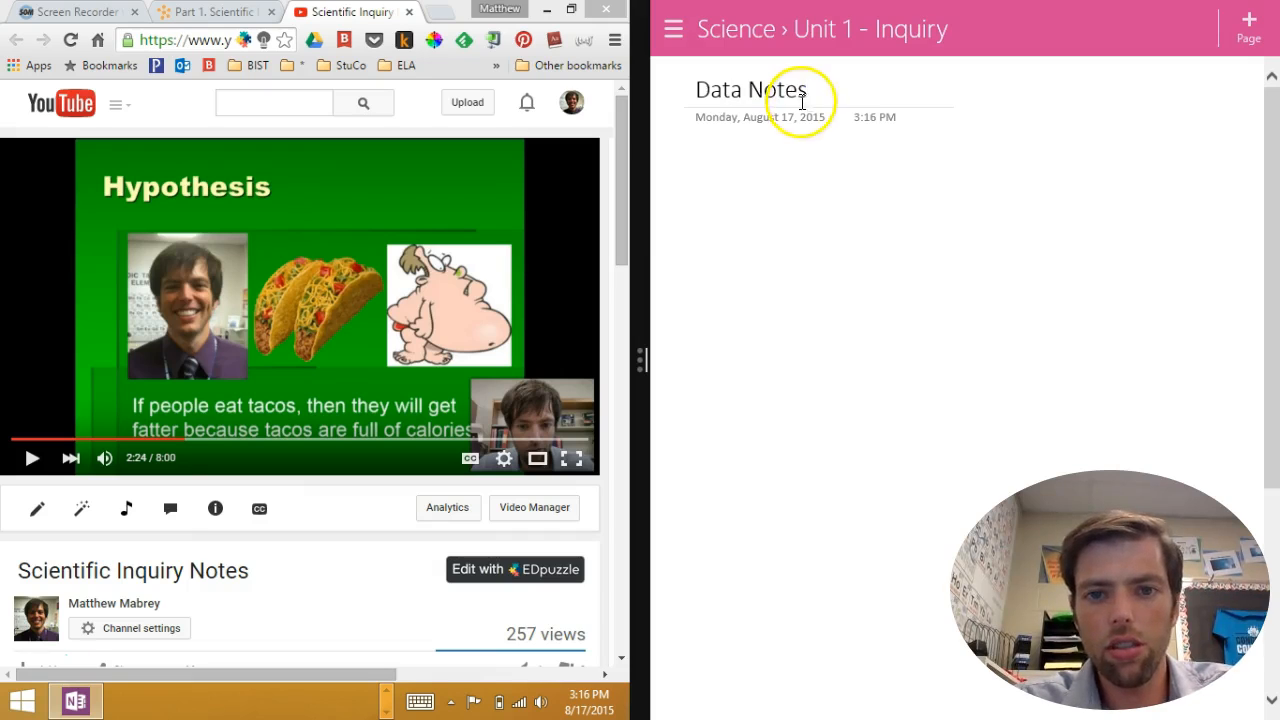
- Start a note reading "LG" on the Data Notes page and move its container to directly below the date, aligned with the title
{"action": "left_click", "coordinate": [804, 152]}
{"action": "type", "text": "LG"}
{"action": "left_click", "coordinate": [835, 135]}
{"action": "left_click_drag", "start_coordinate": [835, 135], "coordinate": [727, 155]}
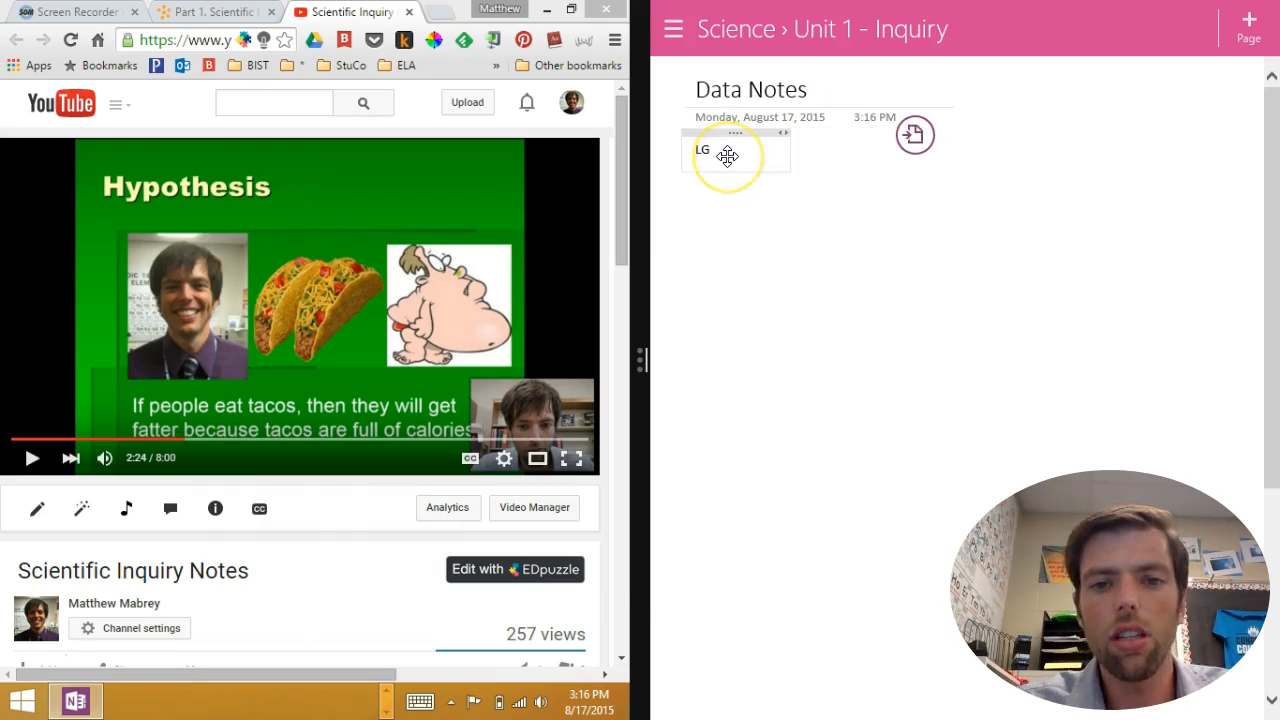